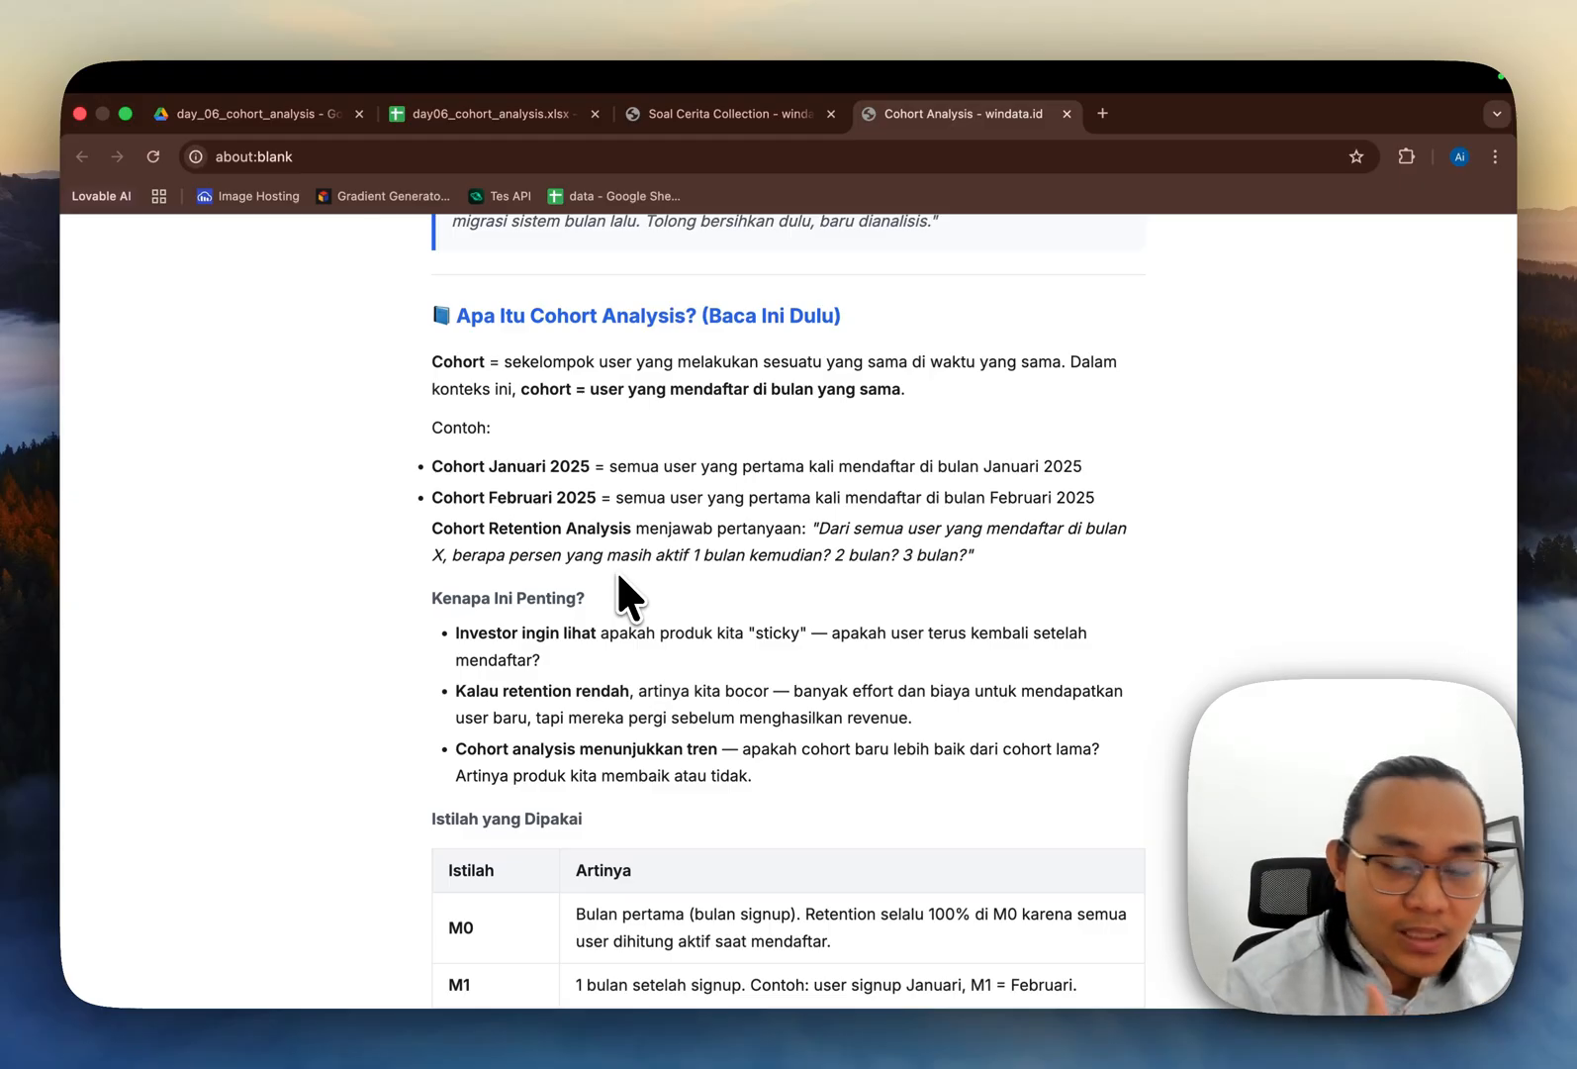
# Step: Read the mission section of the Cohort Retention Analysis brief, highlighting the role and the Head of Product's request
pyautogui.scroll(7, 619, 578)
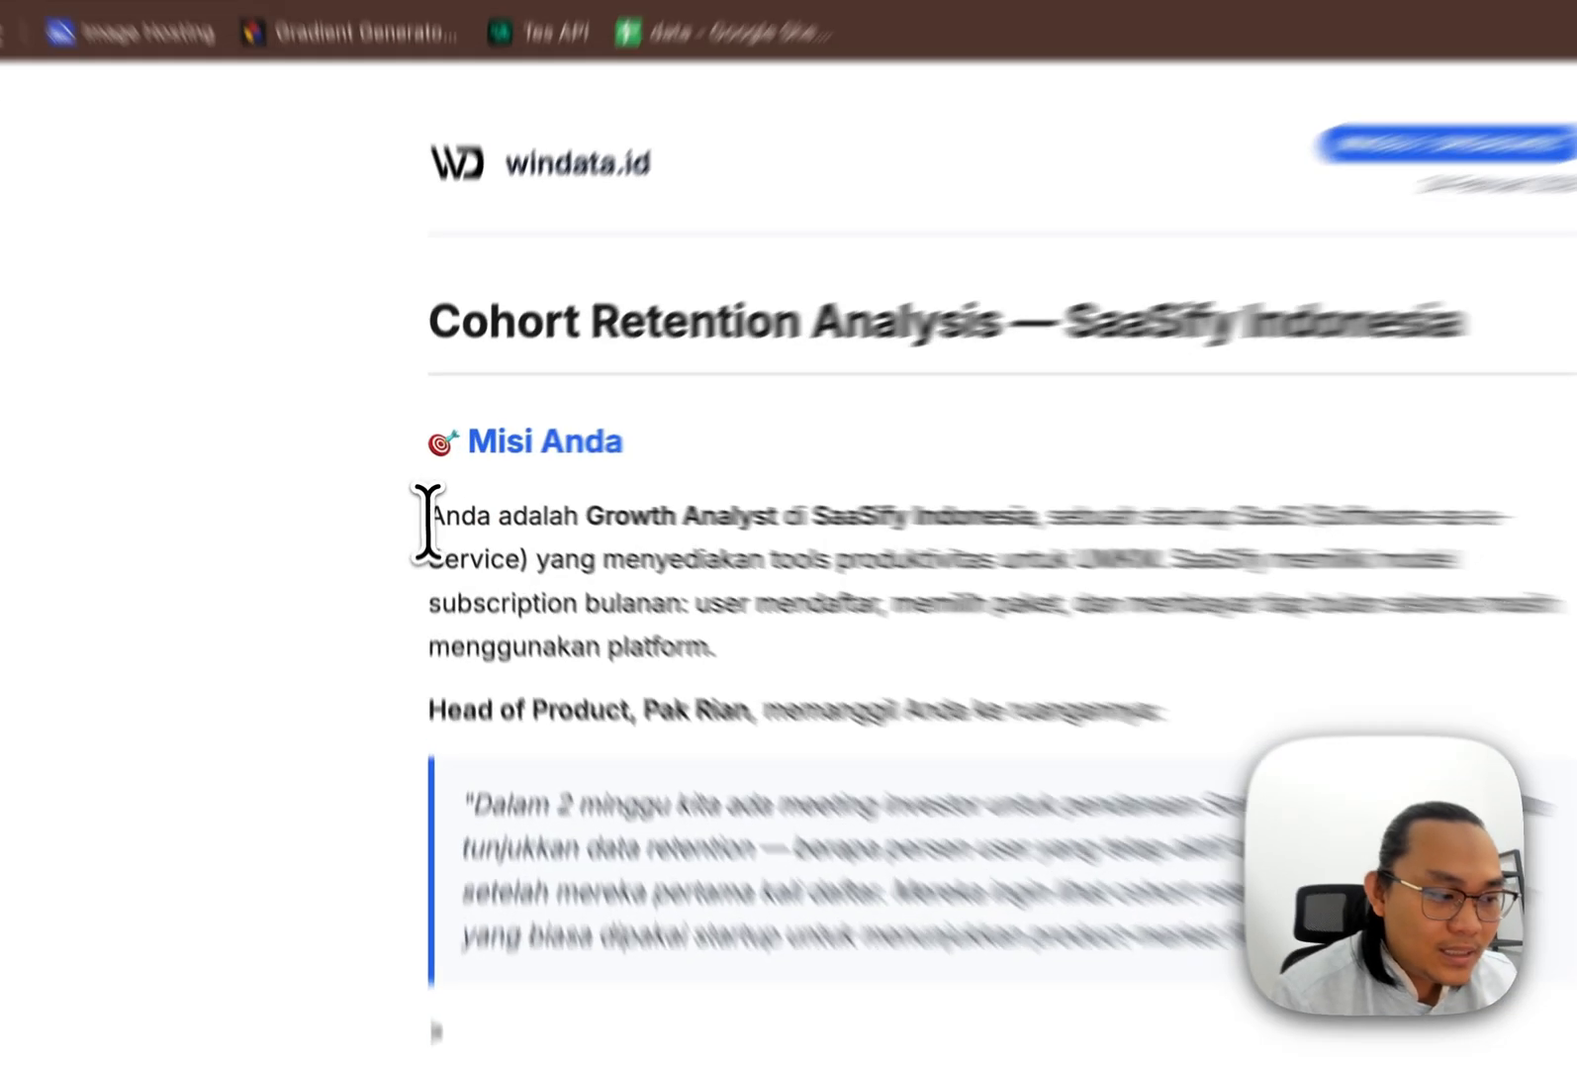
pyautogui.moveTo(431, 496); pyautogui.dragTo(821, 493)
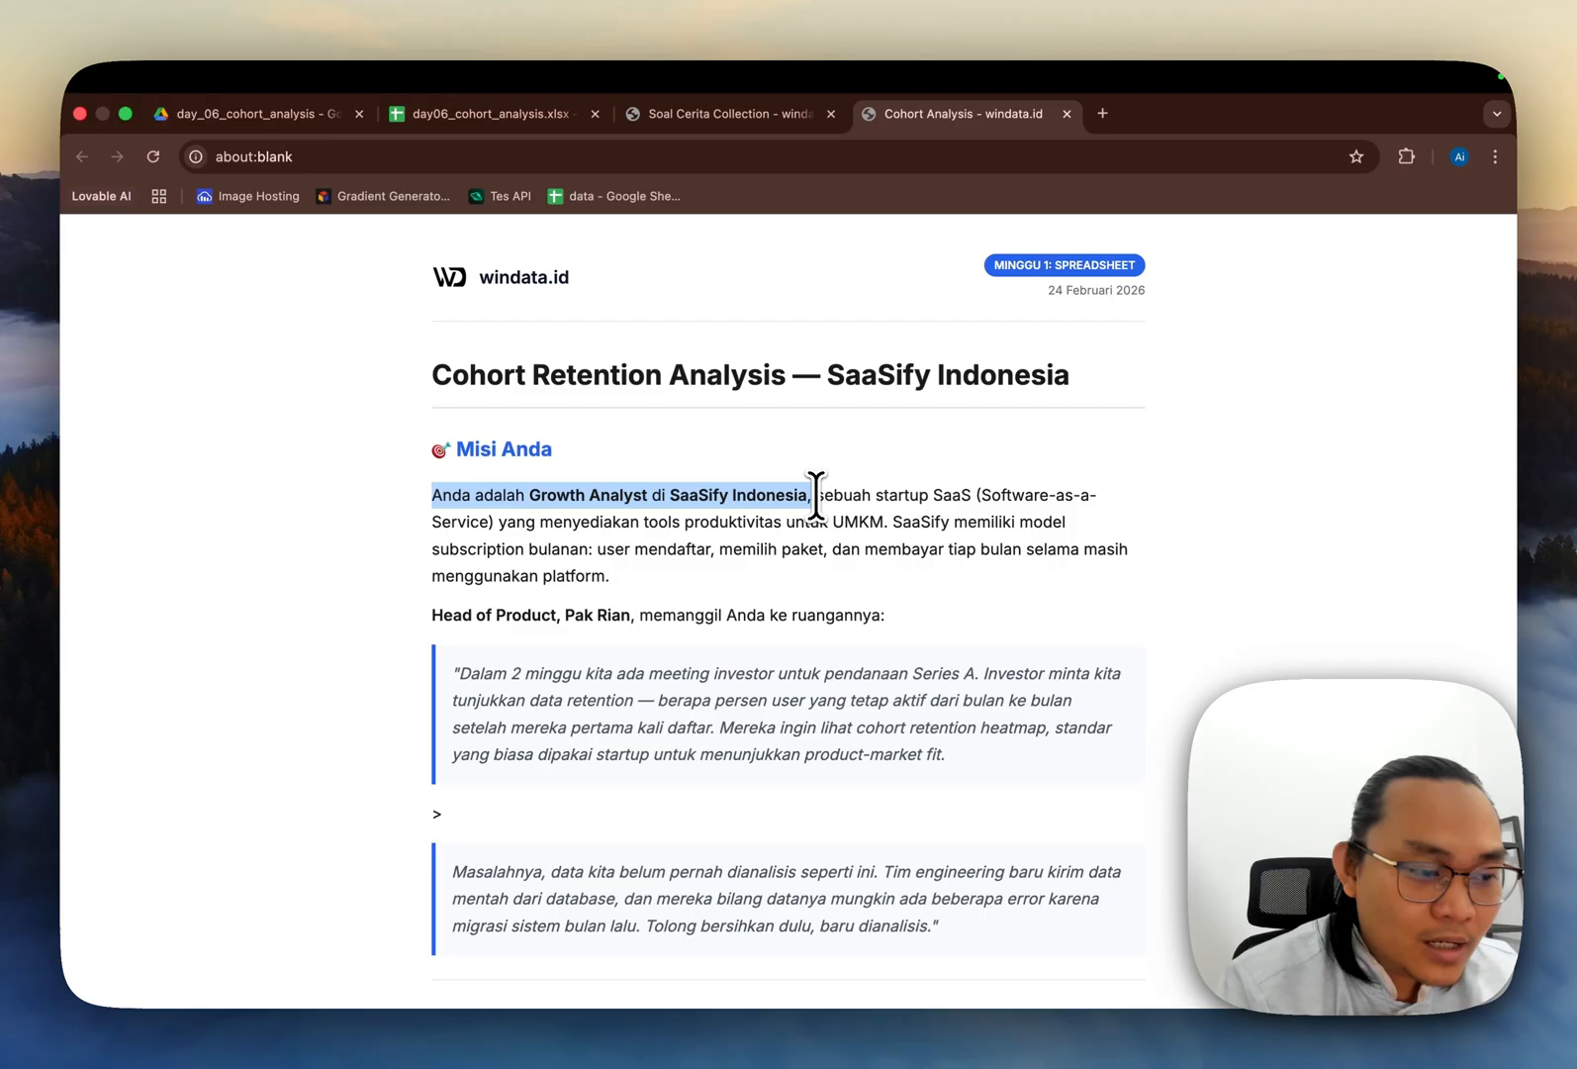
pyautogui.scroll(-1, 780, 556)
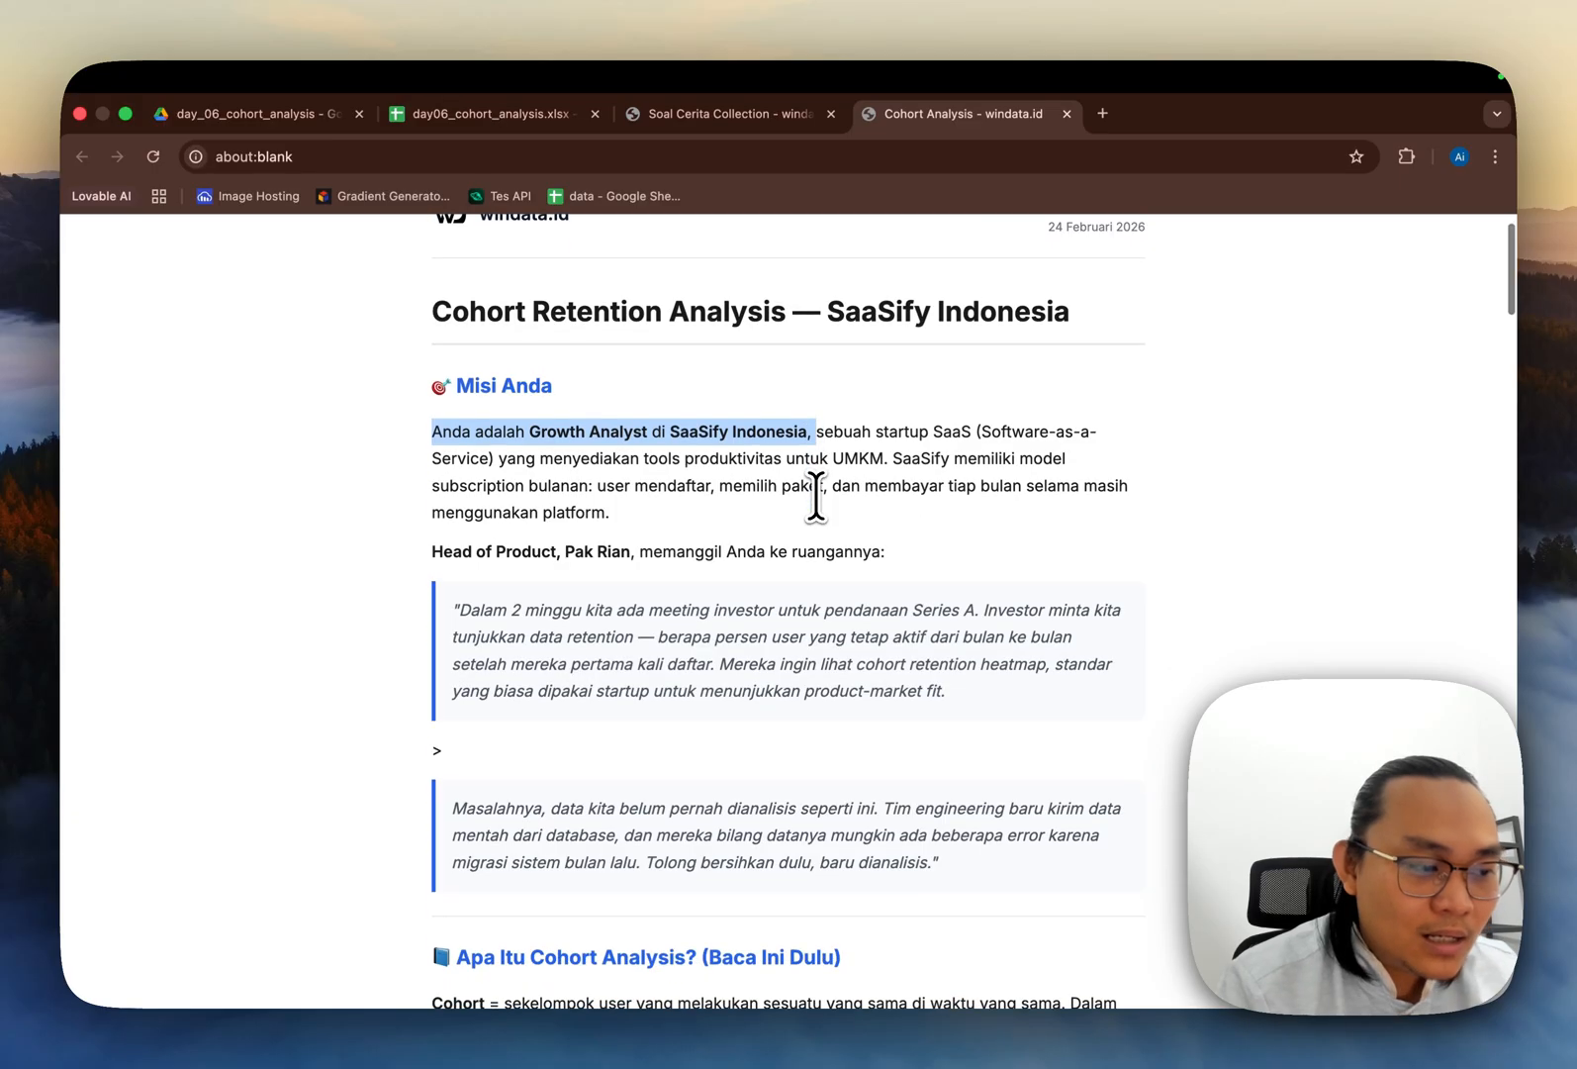
pyautogui.scroll(-1, 480, 539)
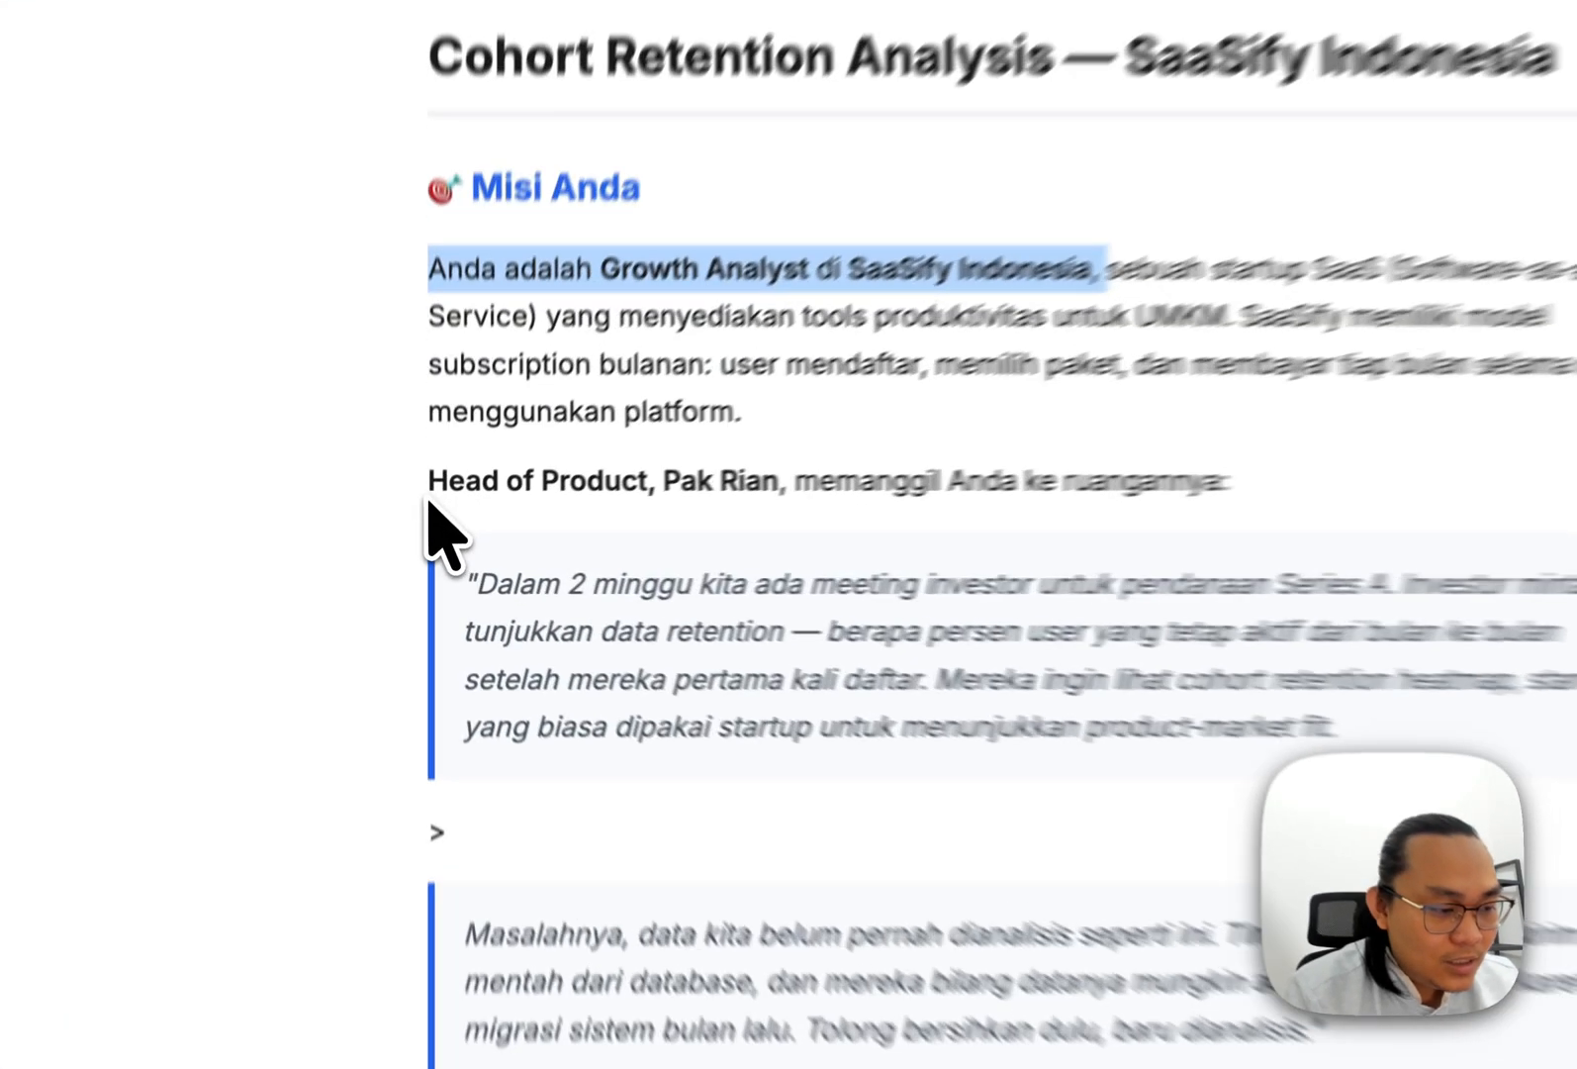
pyautogui.moveTo(431, 518); pyautogui.dragTo(633, 516)
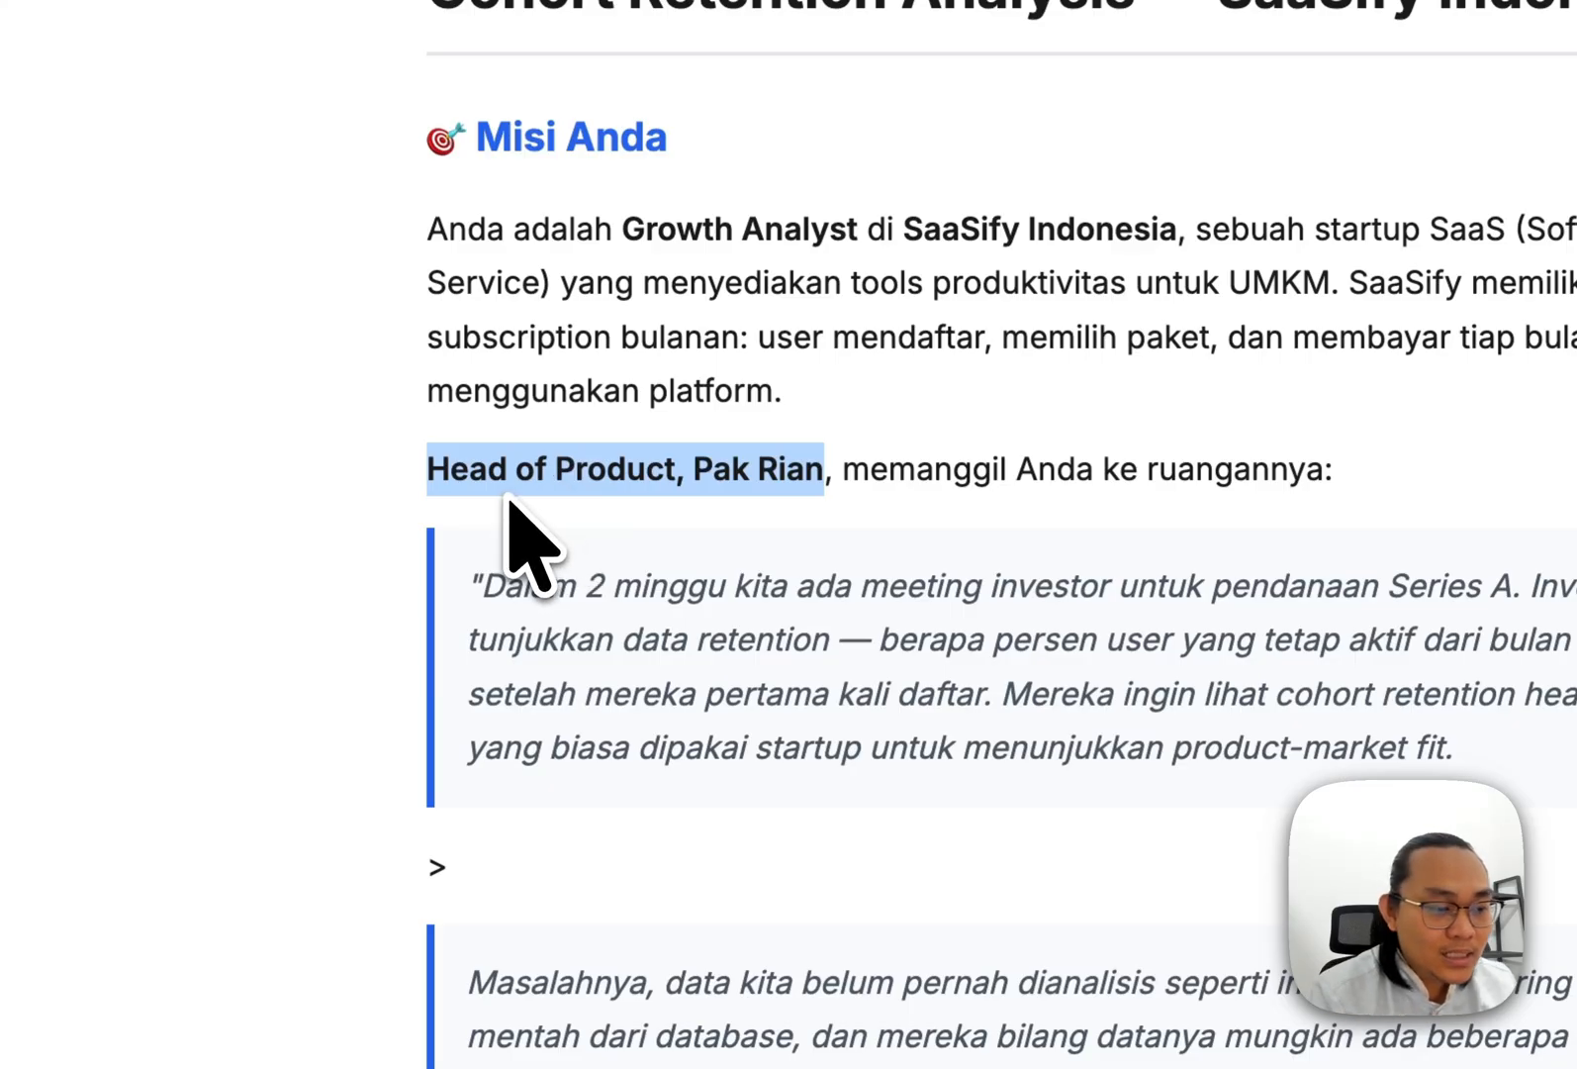
pyautogui.moveTo(724, 589); pyautogui.dragTo(1417, 584)
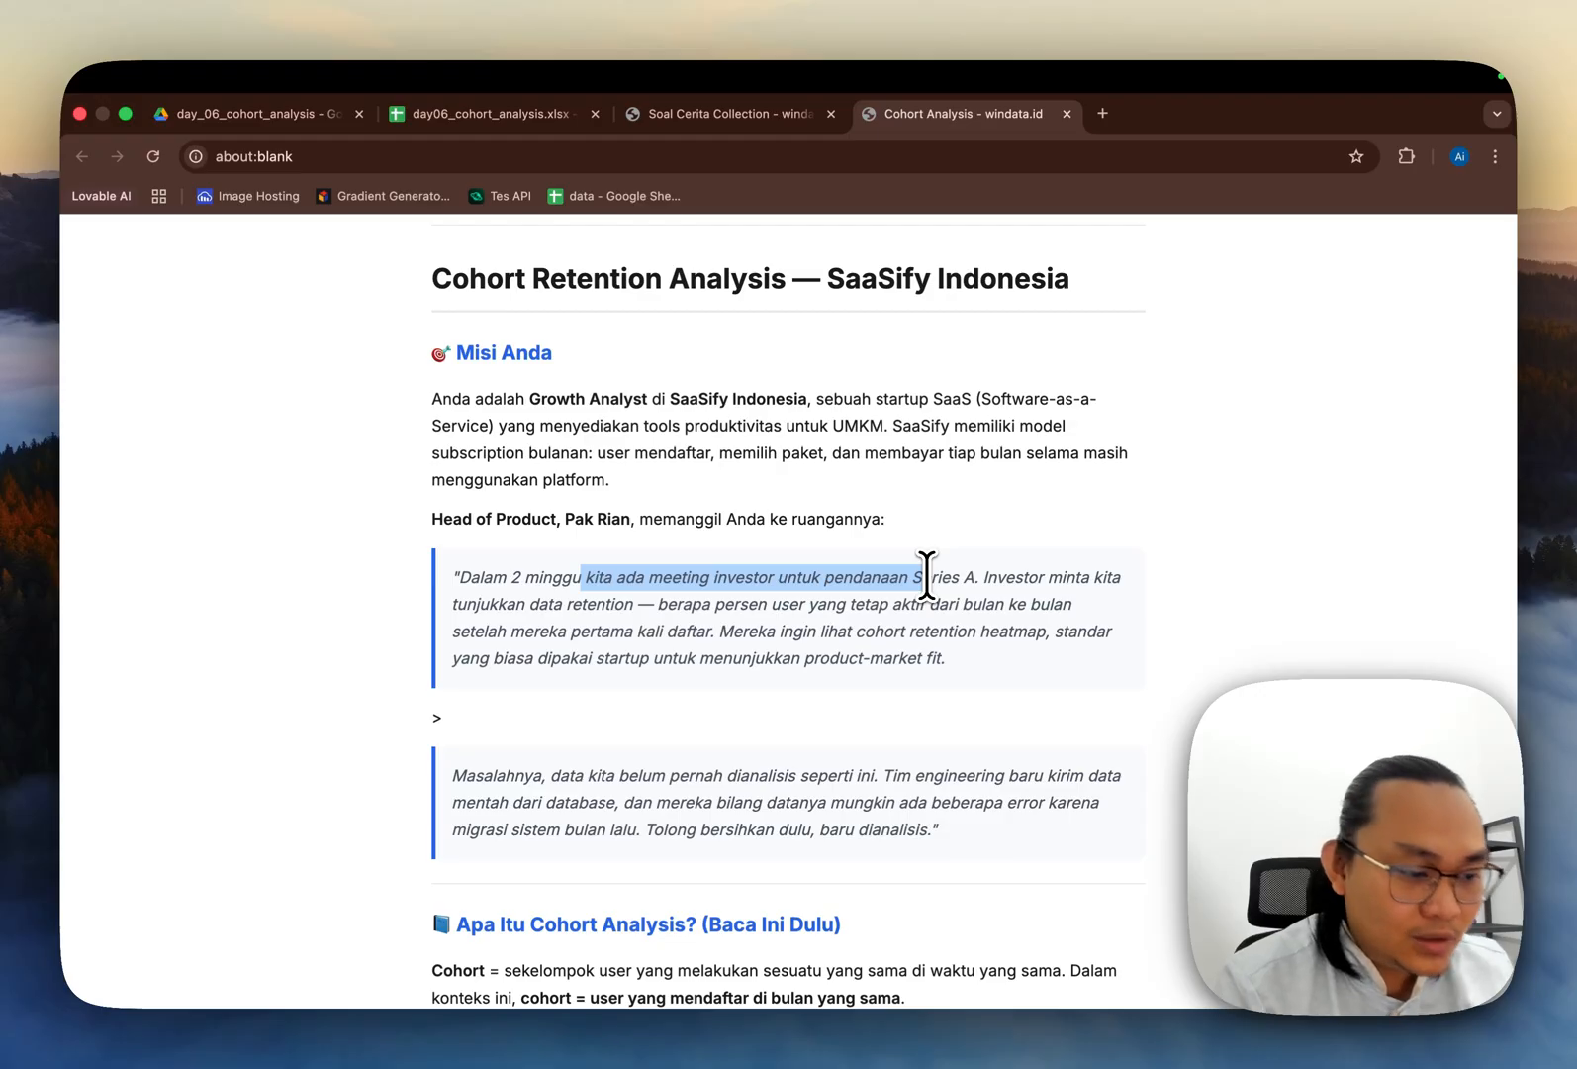
# Step: Scroll through the brief's cohort analysis explanation, terms table, data source and Challenge 1 data cleaning tasks
pyautogui.scroll(-4, 704, 569)
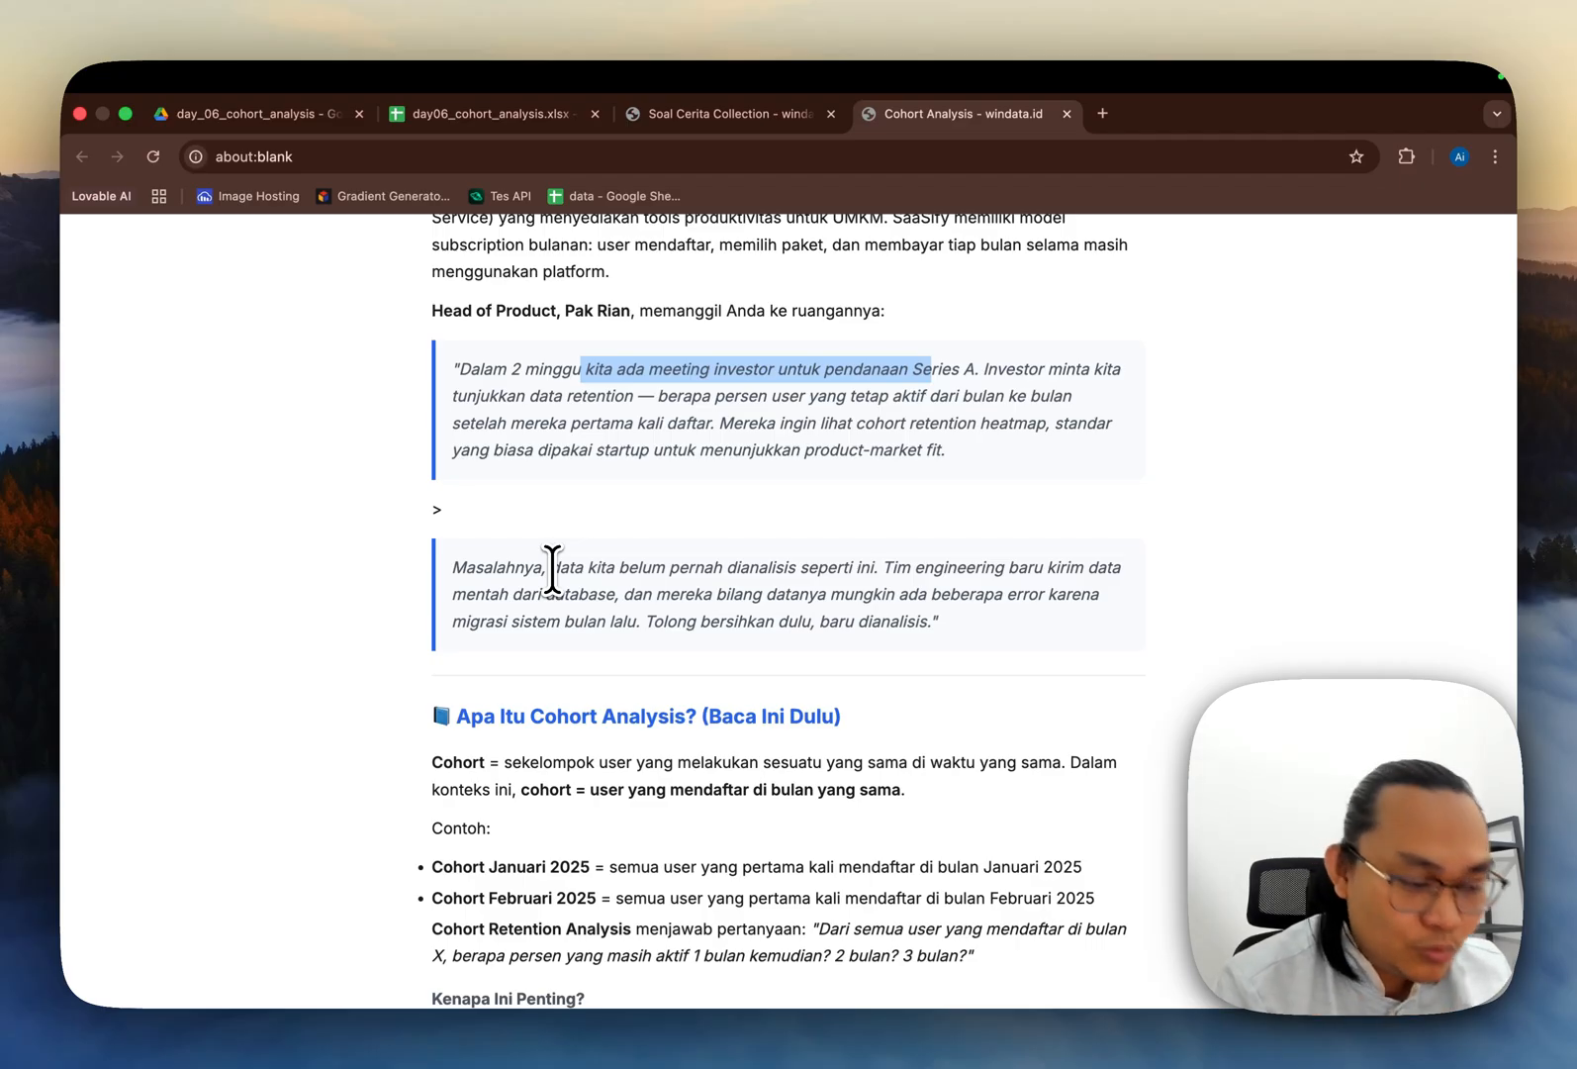
pyautogui.scroll(-5, 552, 569)
pyautogui.scroll(-1, 552, 569)
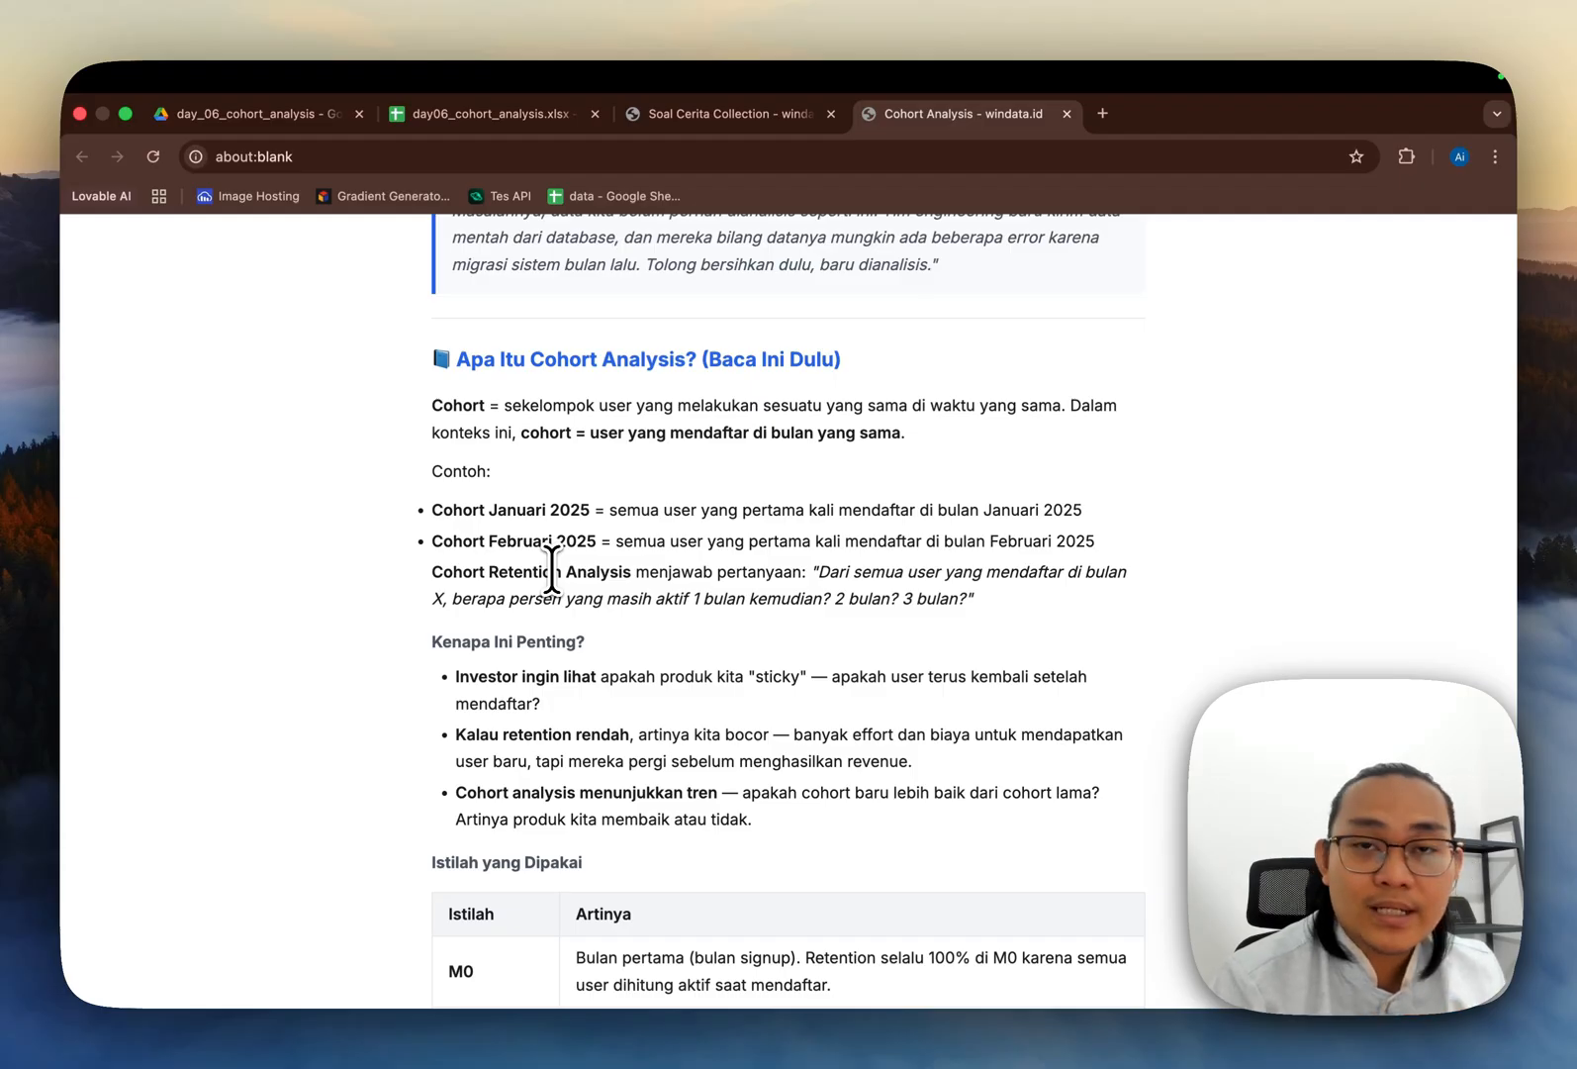
pyautogui.scroll(-7, 552, 568)
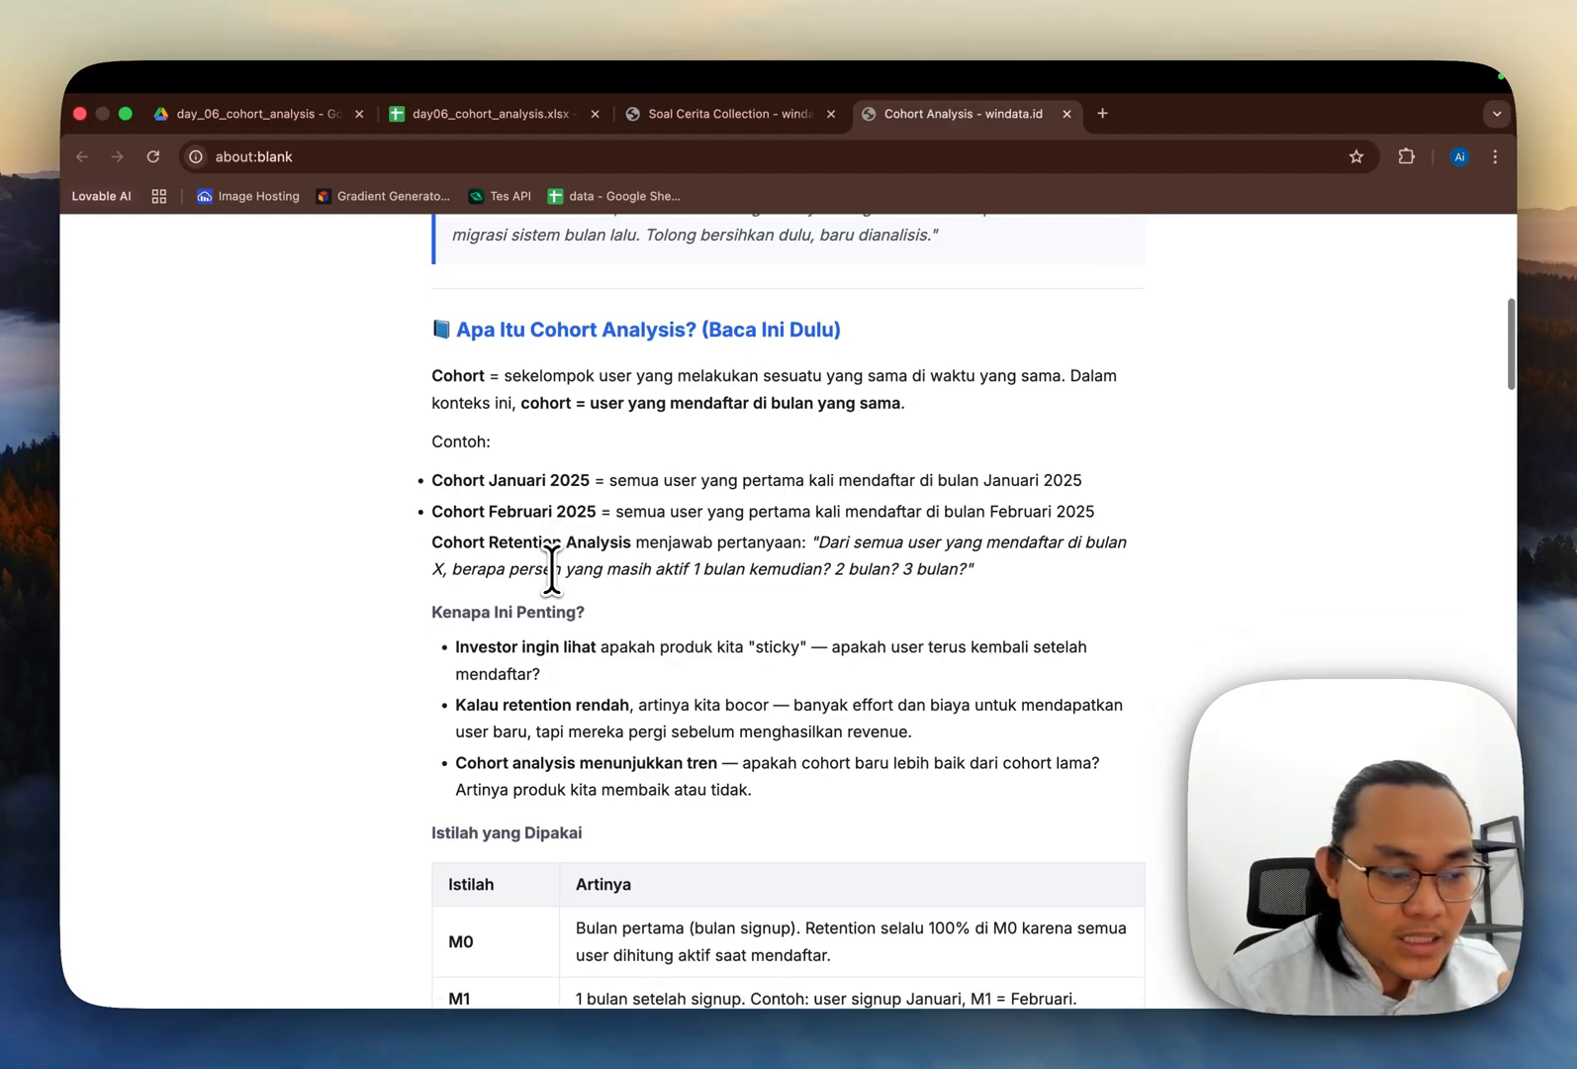
pyautogui.scroll(-1, 552, 568)
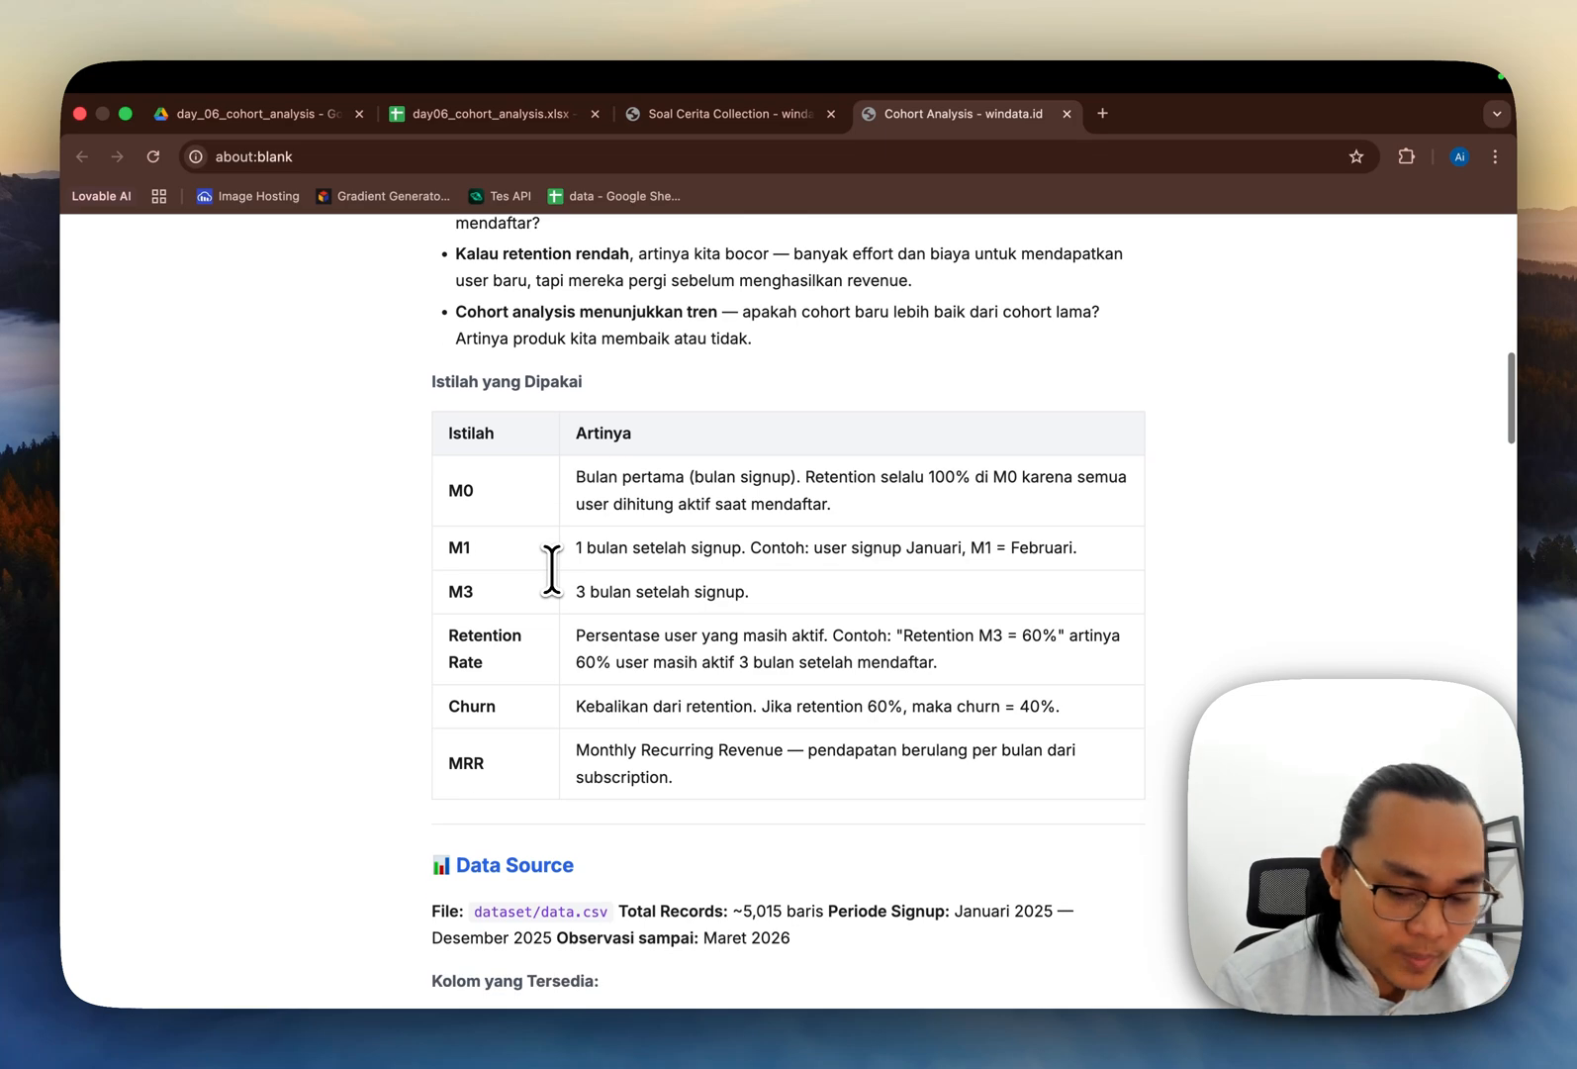
pyautogui.scroll(-6, 552, 569)
pyautogui.scroll(-10, 552, 569)
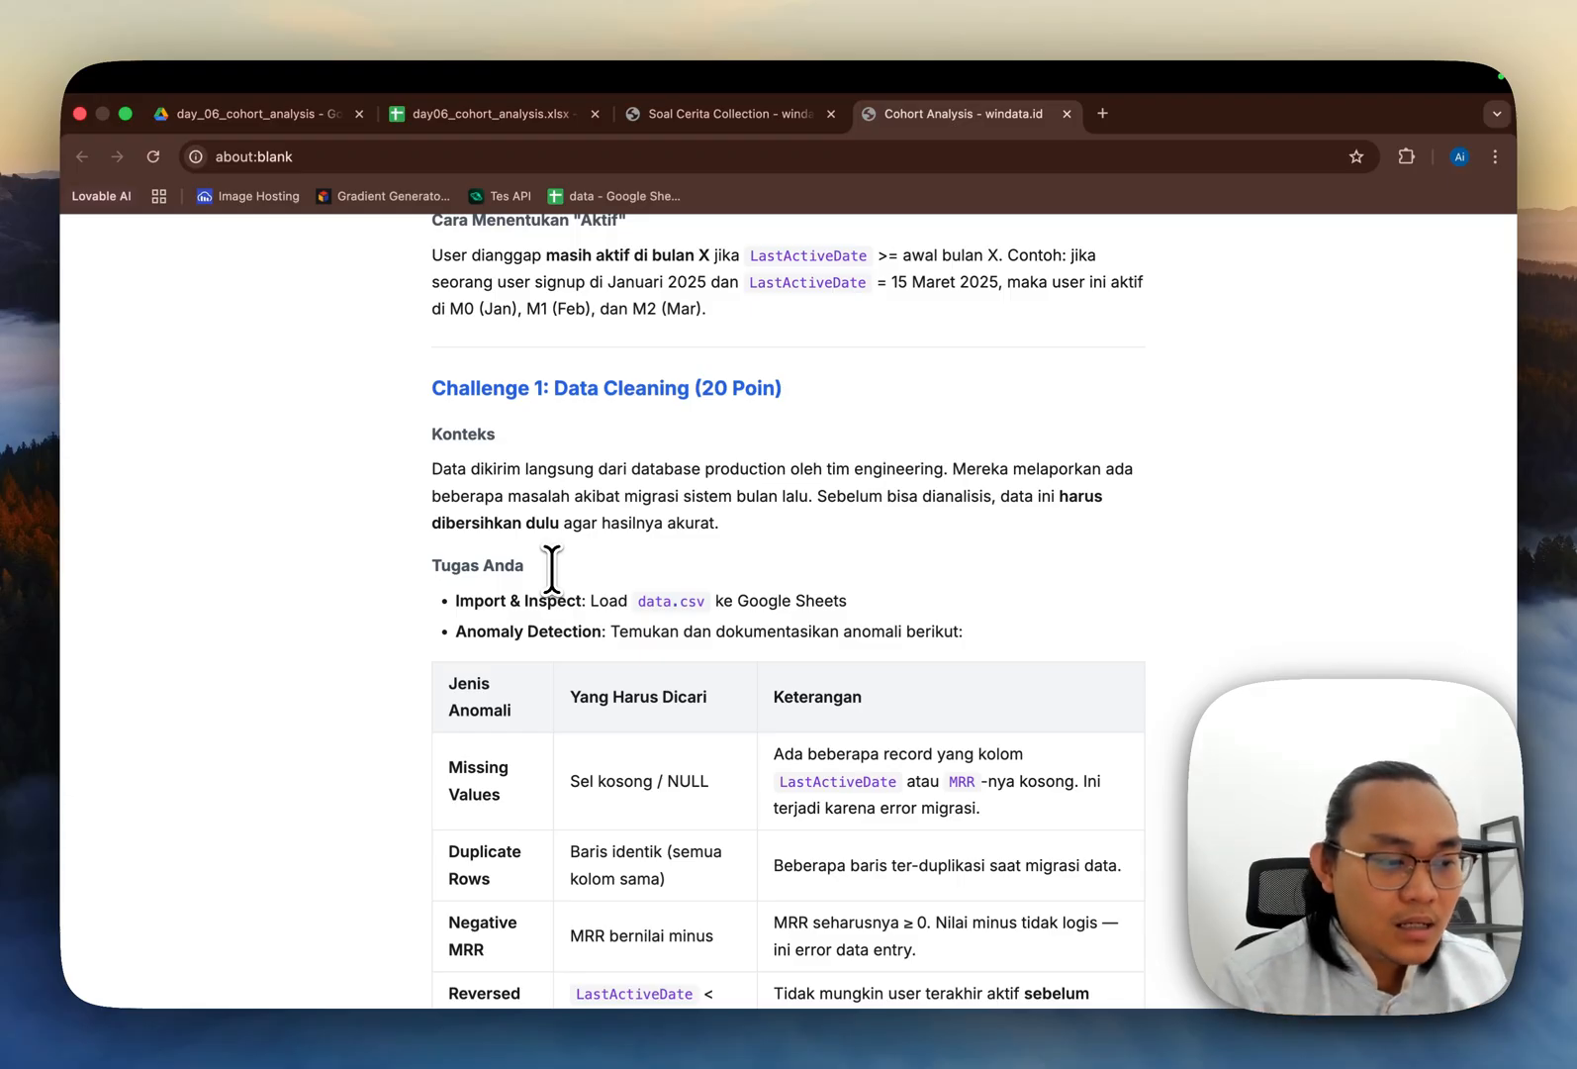
pyautogui.scroll(-3, 552, 569)
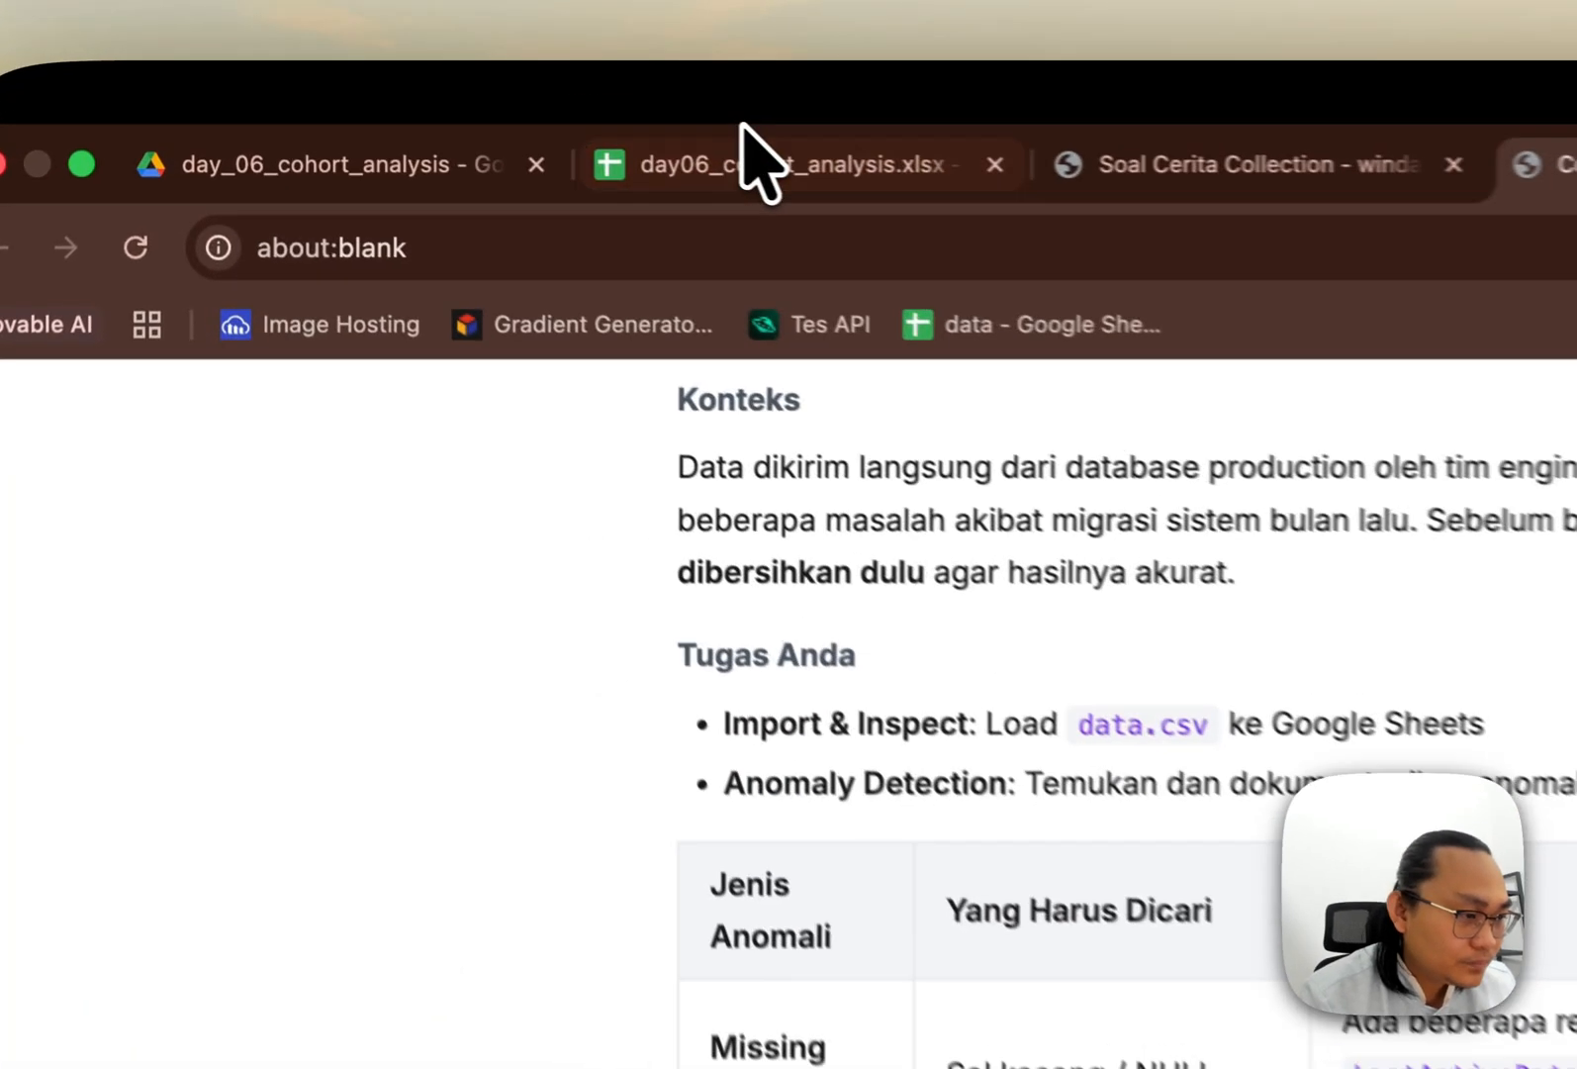
# Step: Switch to the day06_cohort_analysis spreadsheet and examine the Raw Data sheet's column headers and values
pyautogui.click(463, 106)
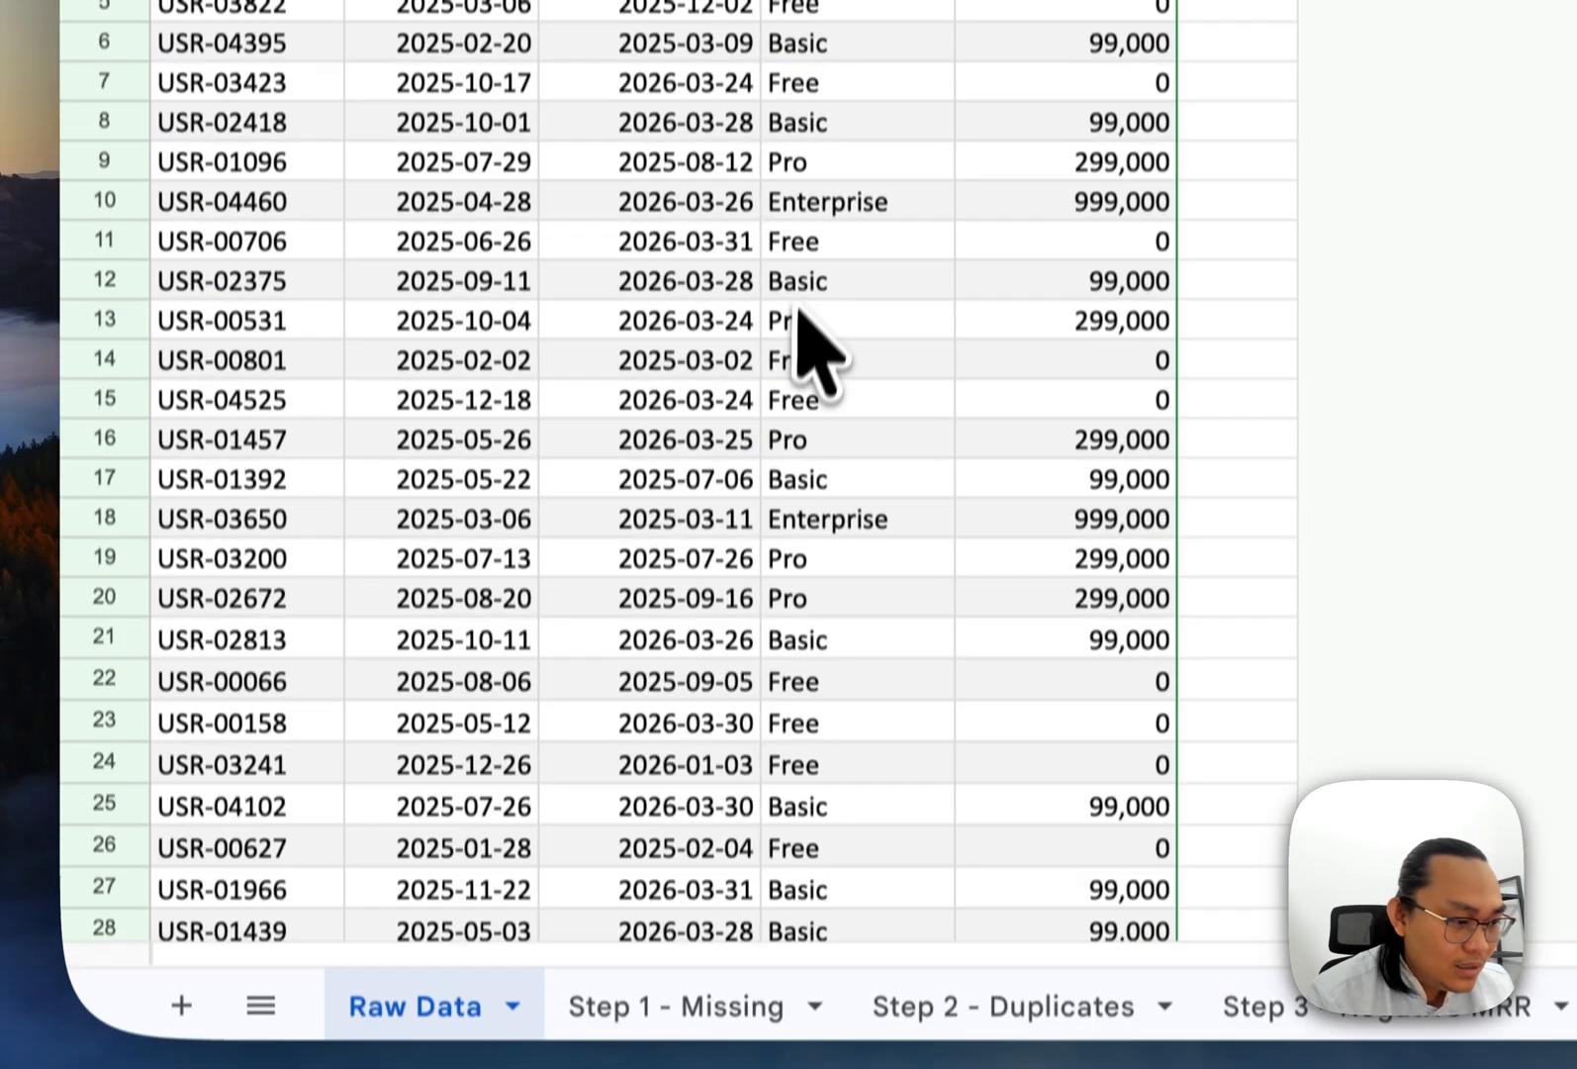
pyautogui.click(770, 771)
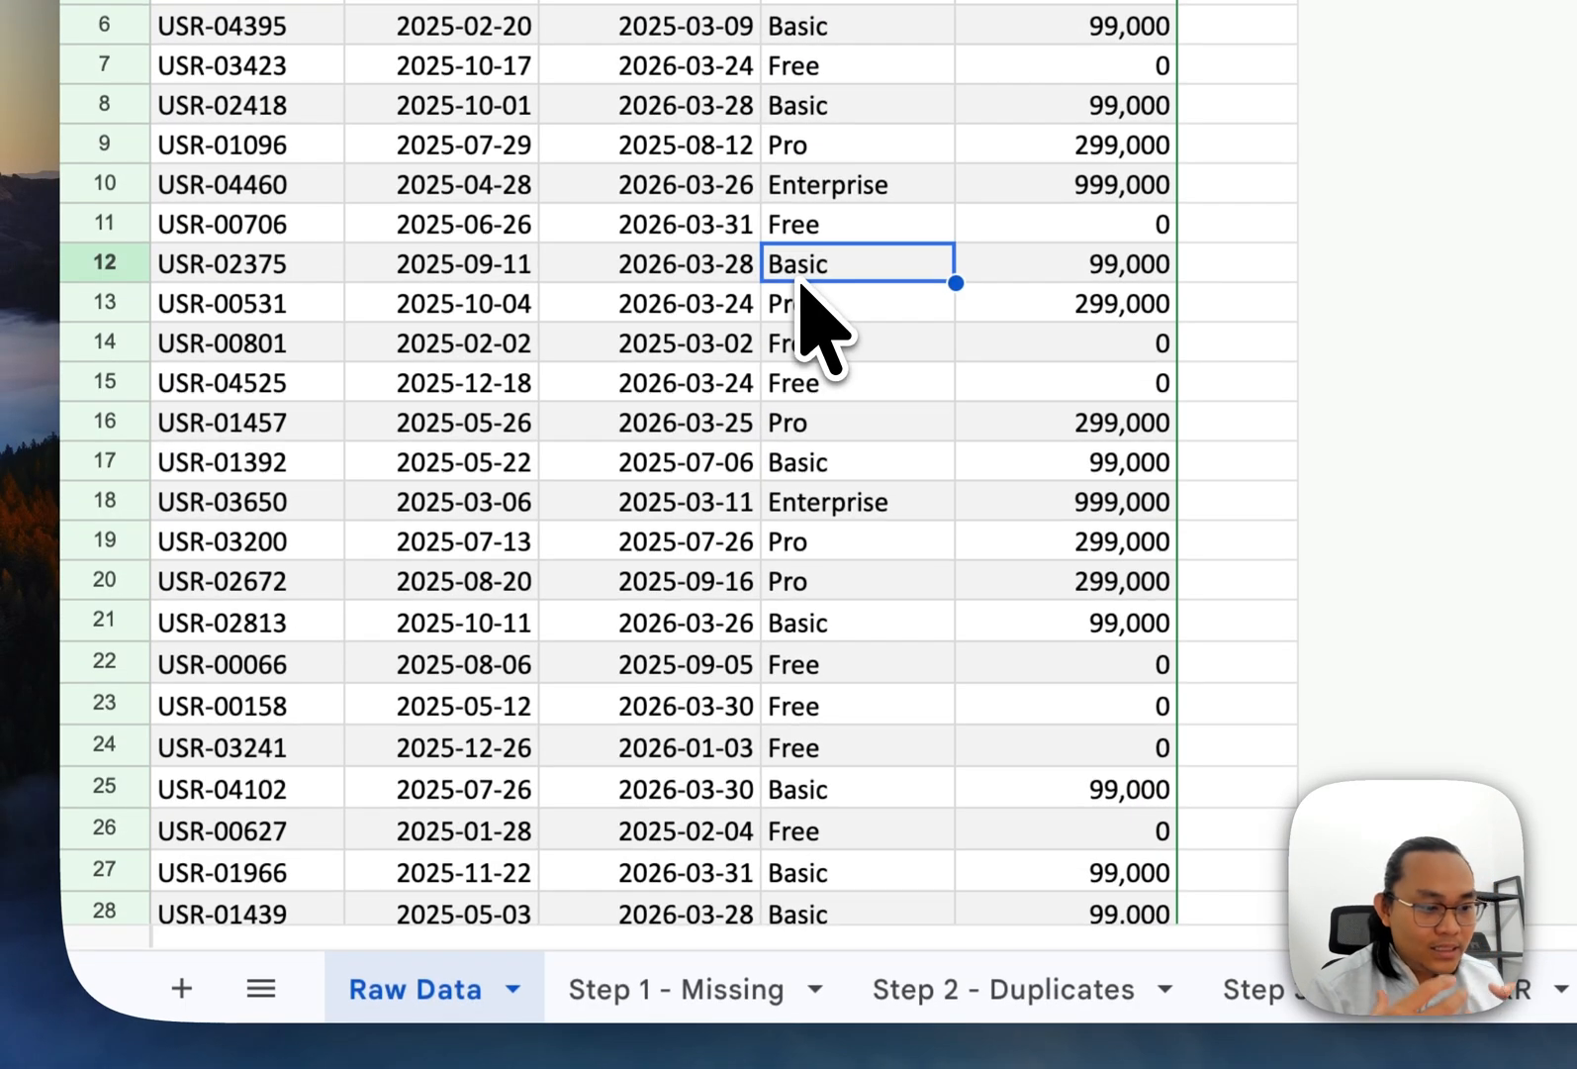
pyautogui.press('super+Up')
pyautogui.press('super+Left')
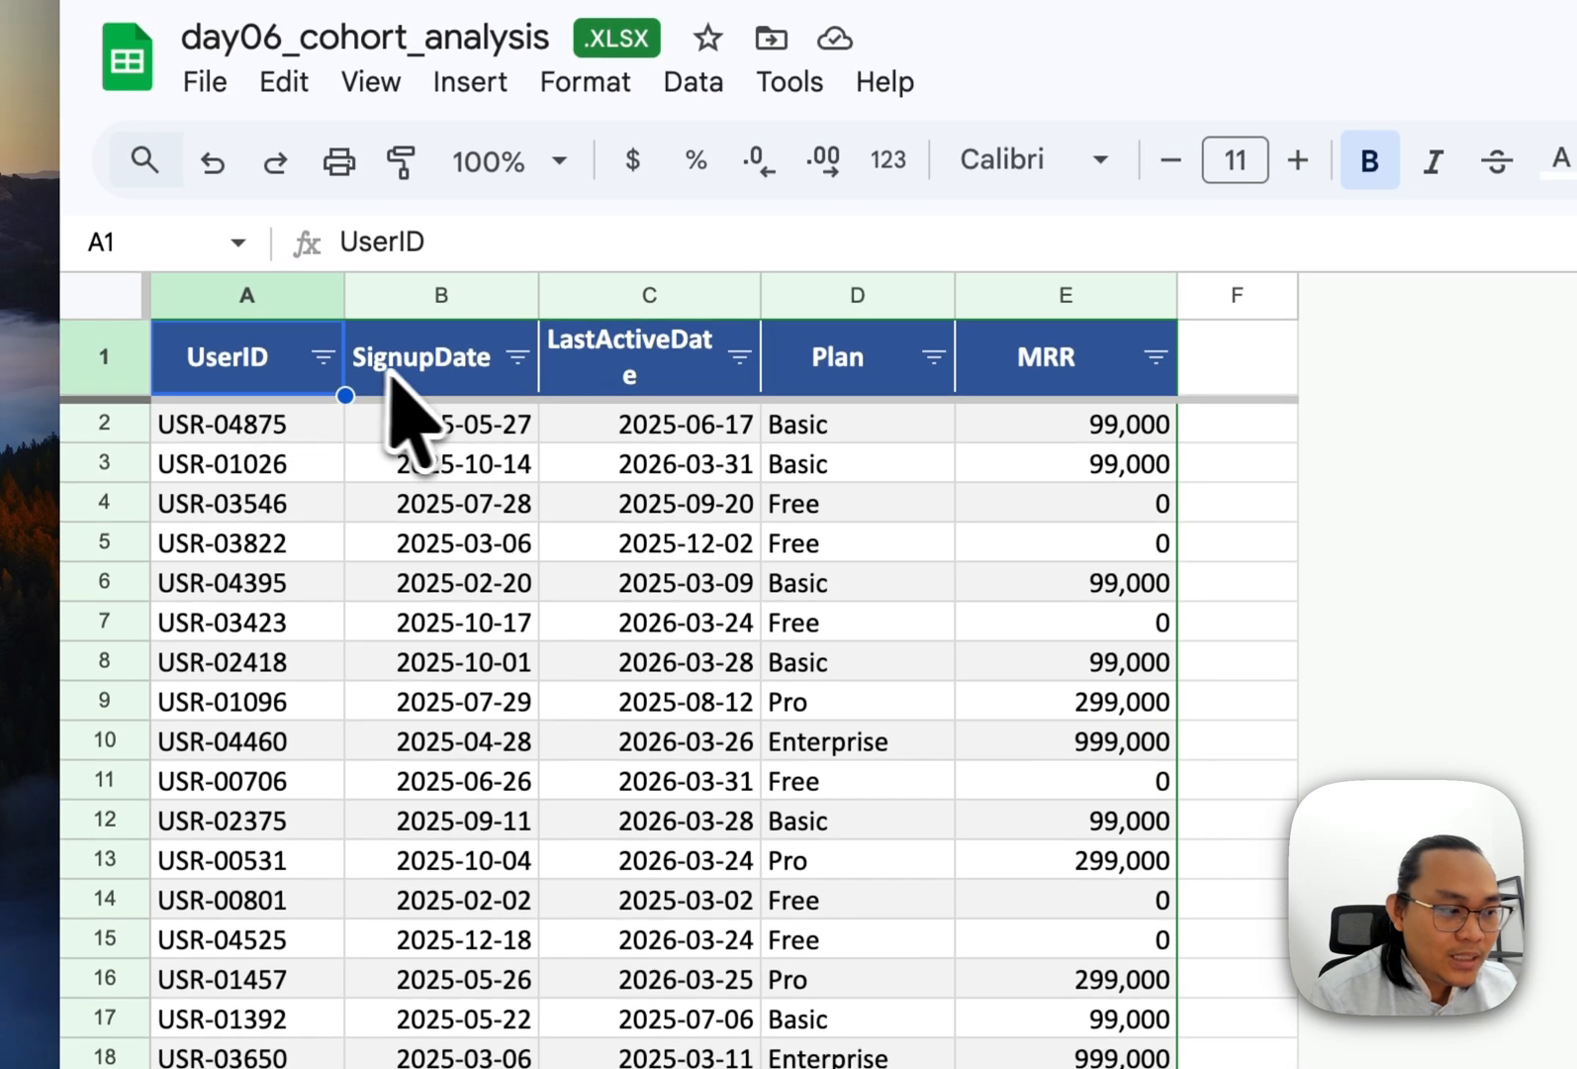
pyautogui.click(412, 378)
pyautogui.click(608, 374)
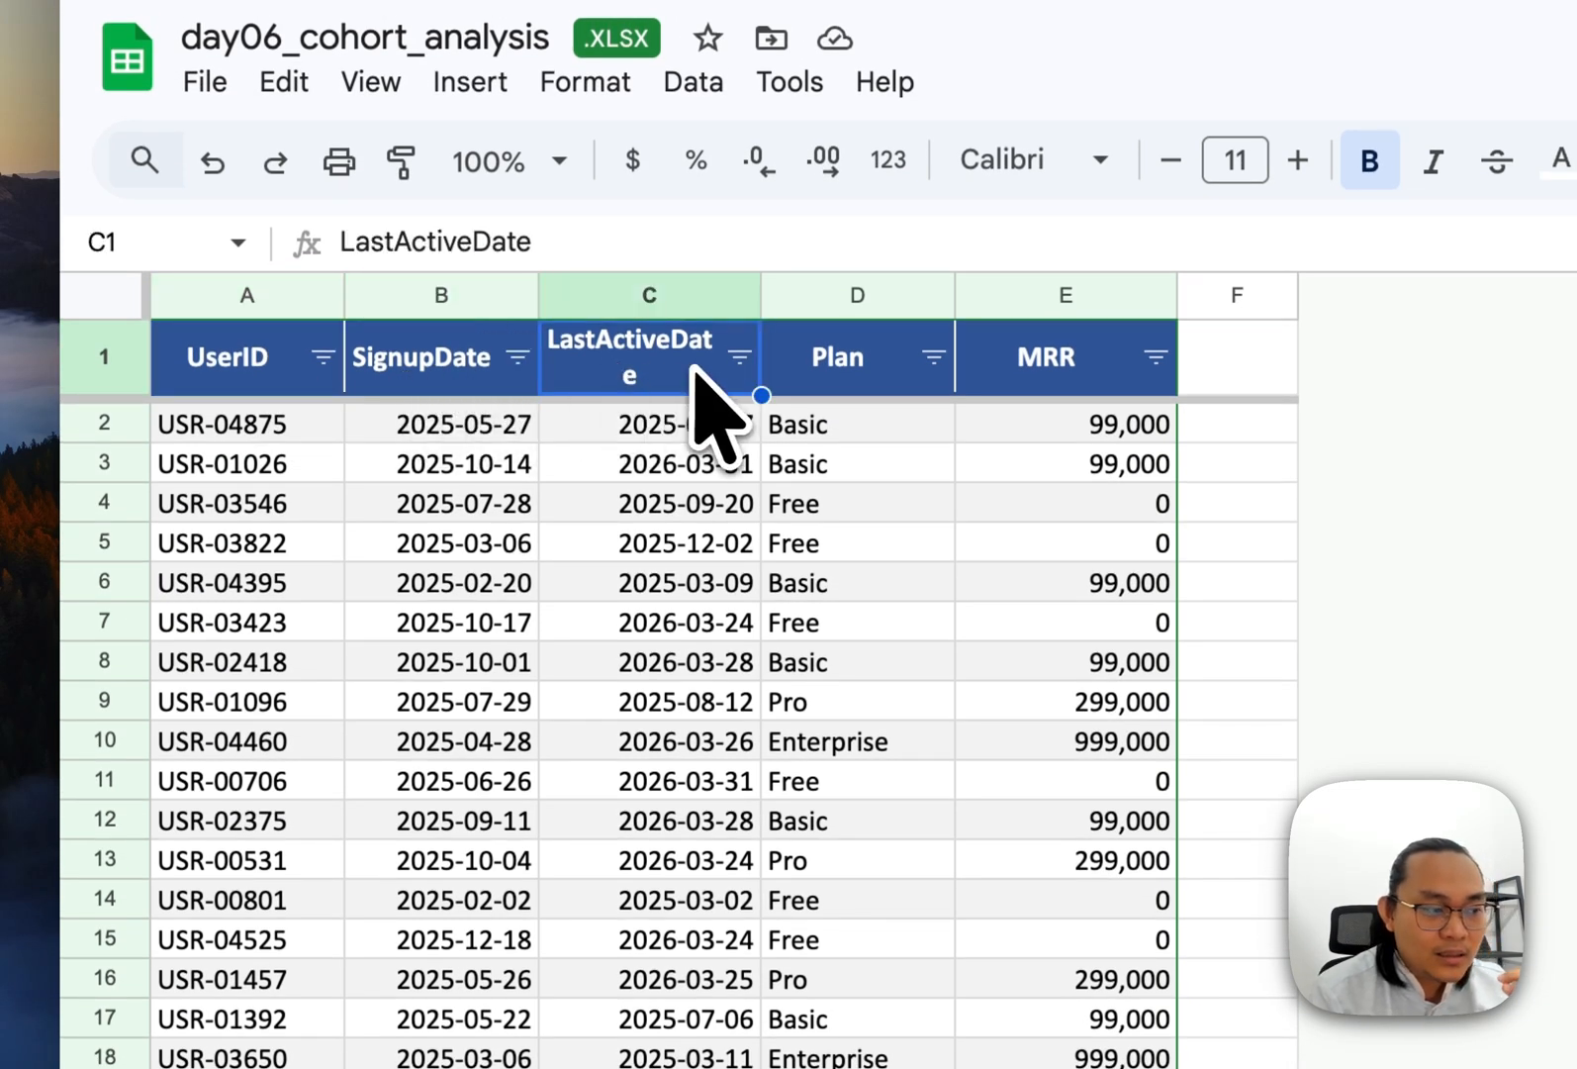
pyautogui.click(877, 377)
pyautogui.click(1073, 381)
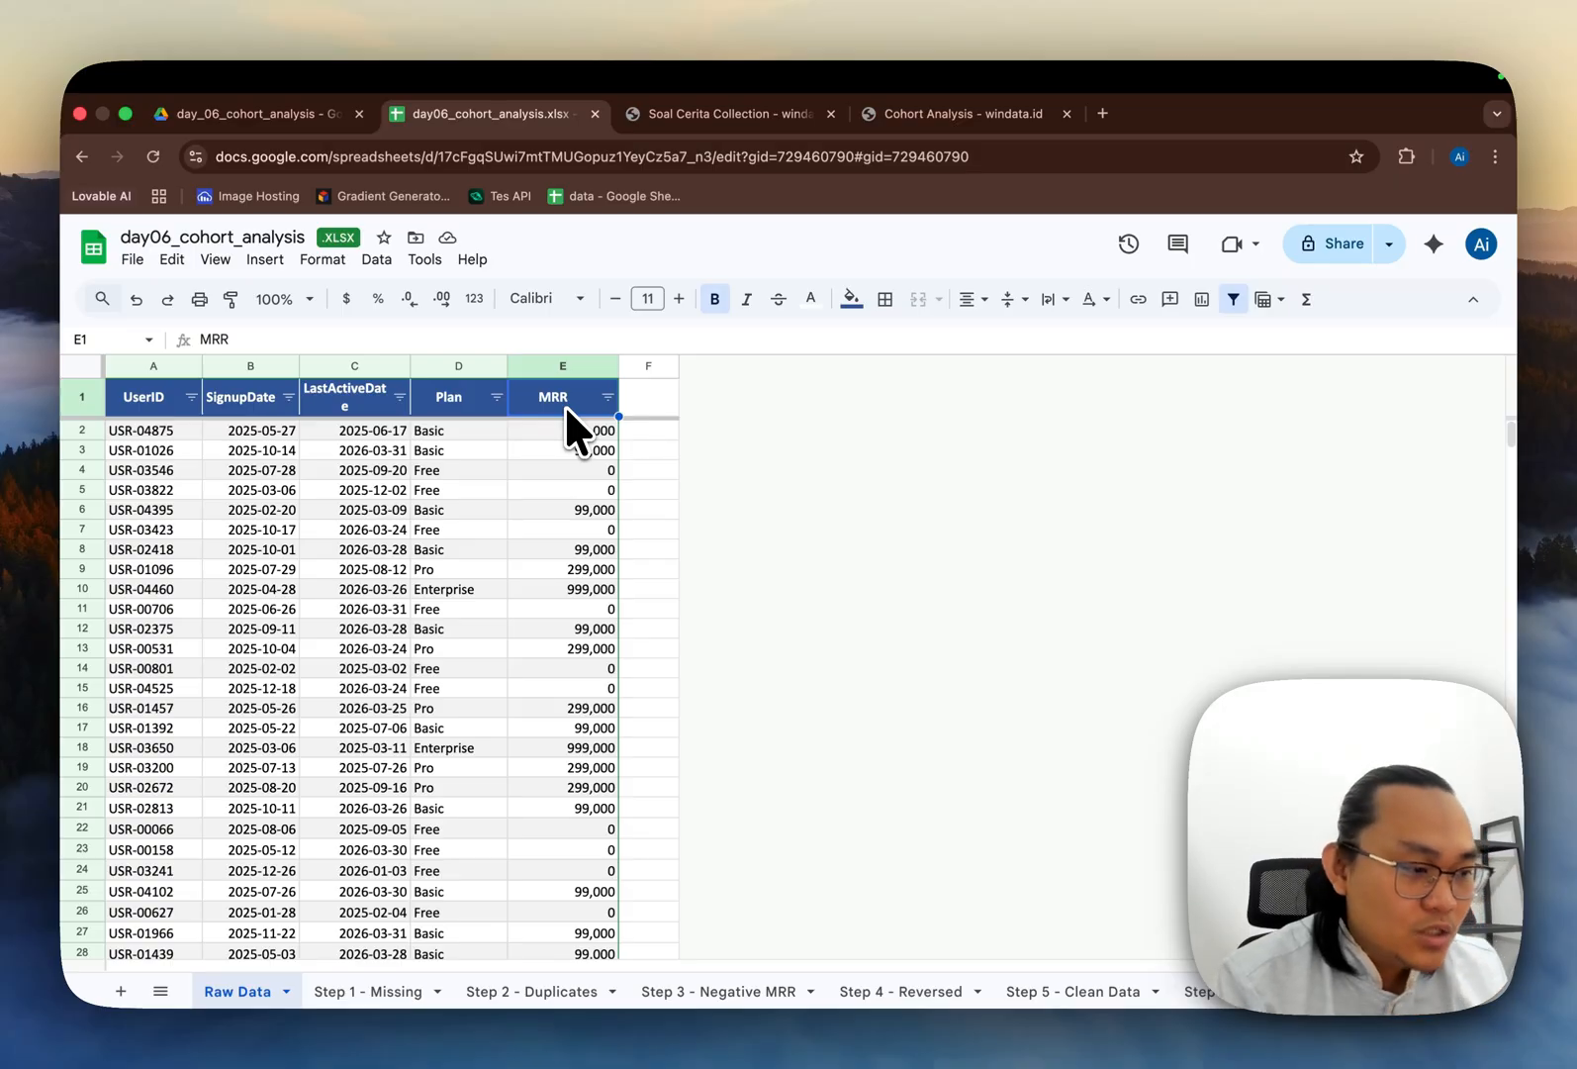
pyautogui.click(354, 436)
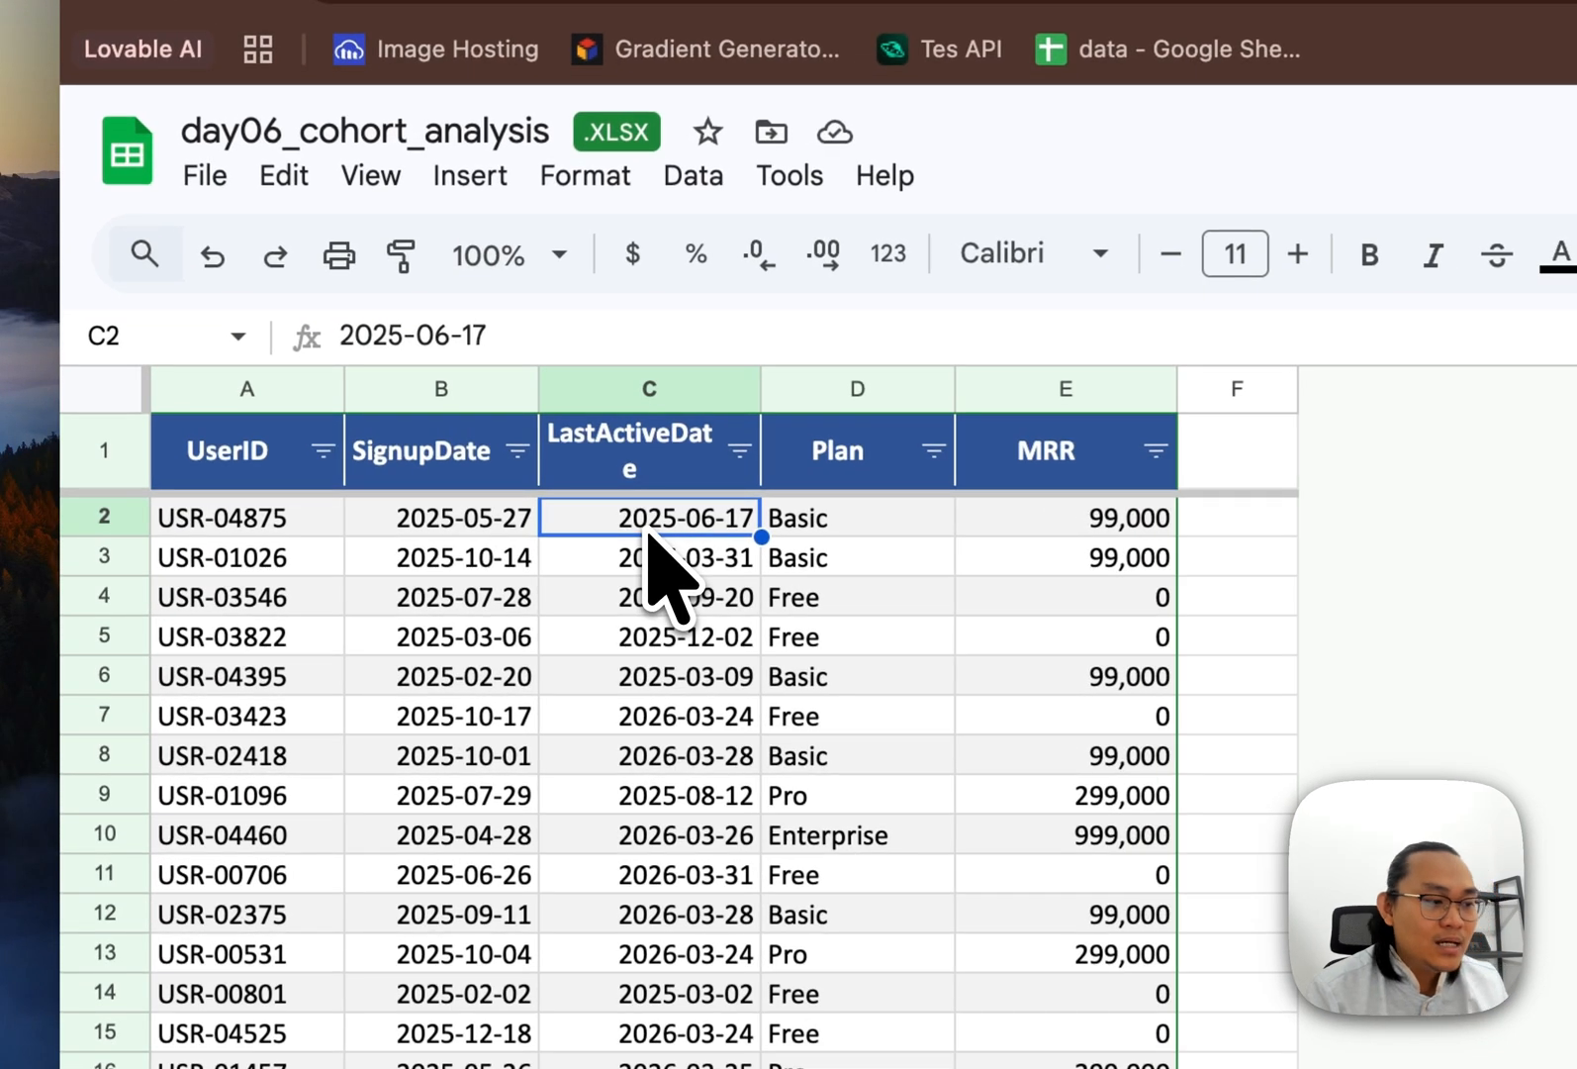
pyautogui.press('Left')
pyautogui.press('Up')
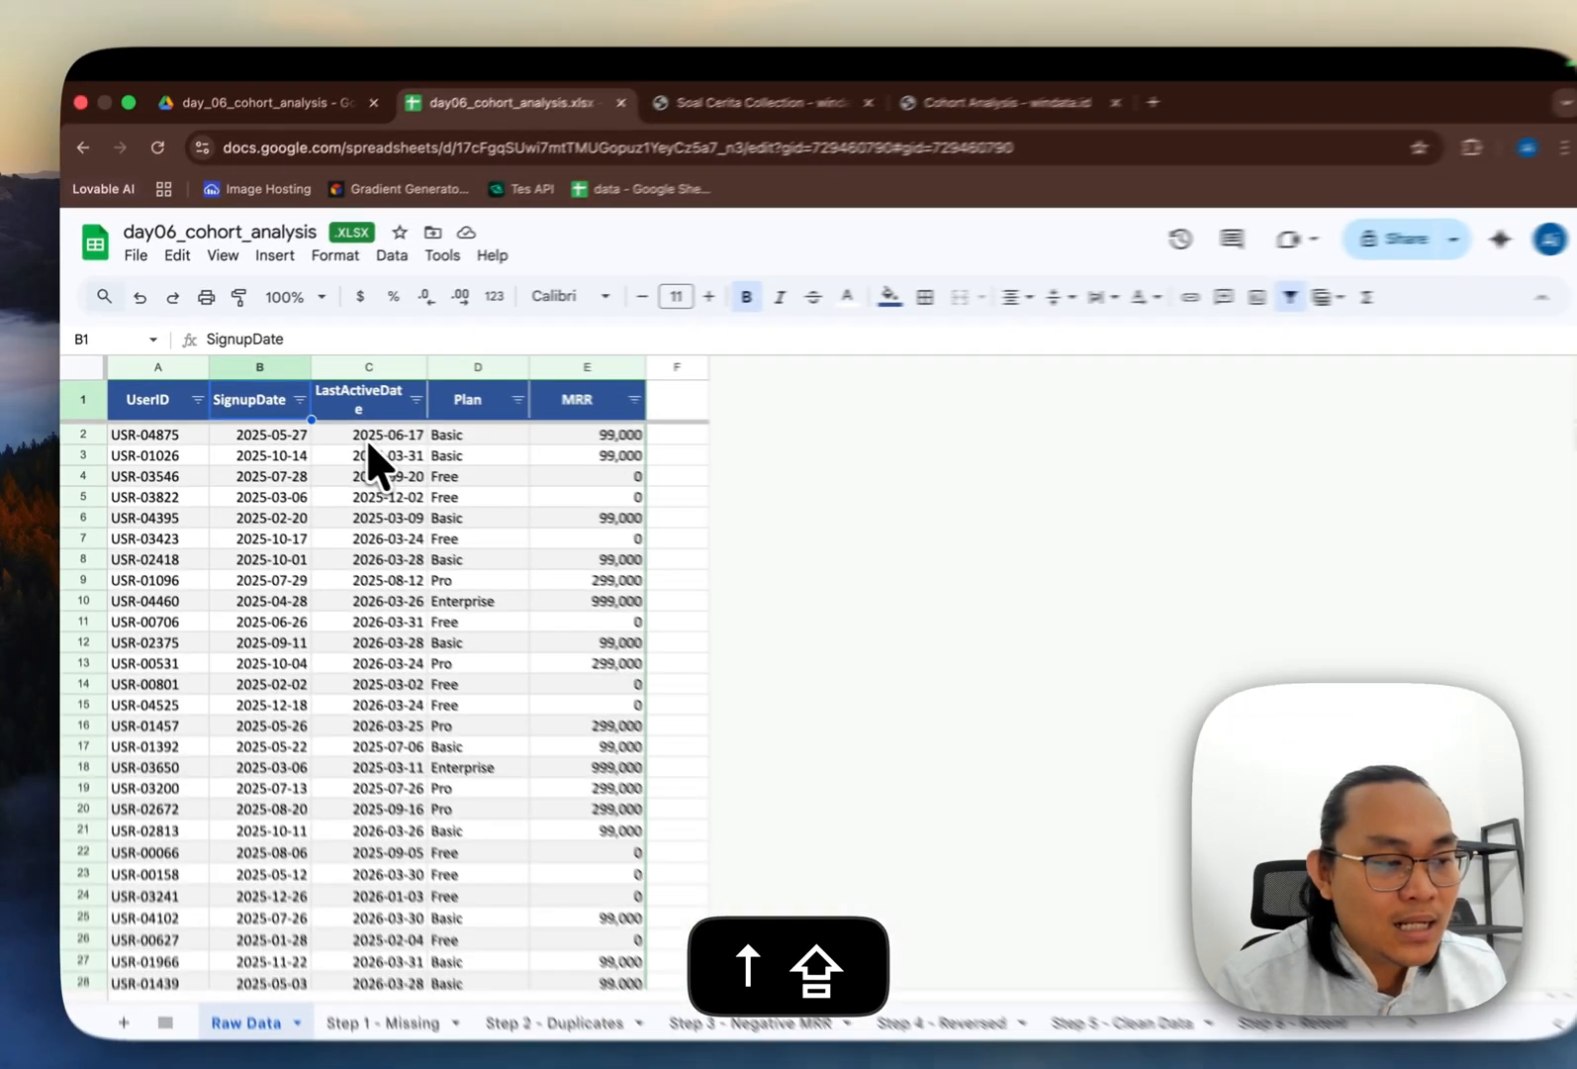
pyautogui.hotkey('shift', 'Right')
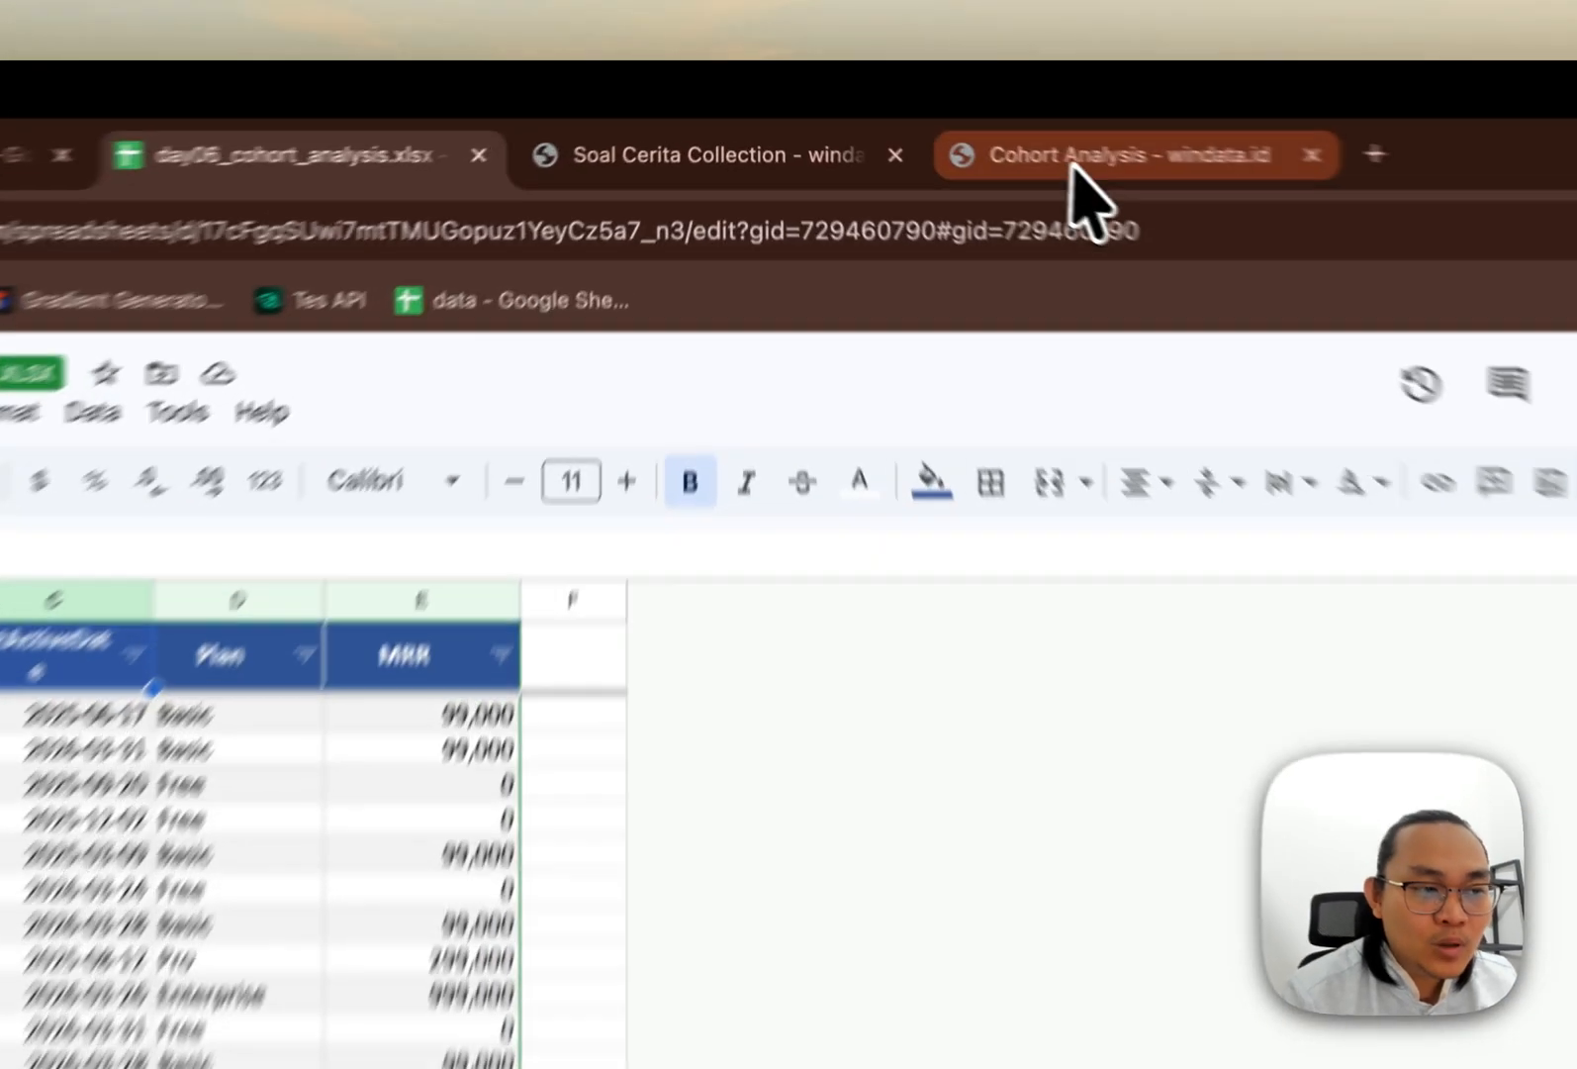
# Step: Return to the brief and review the M1 and M3 terms in the definitions table
pyautogui.click(930, 112)
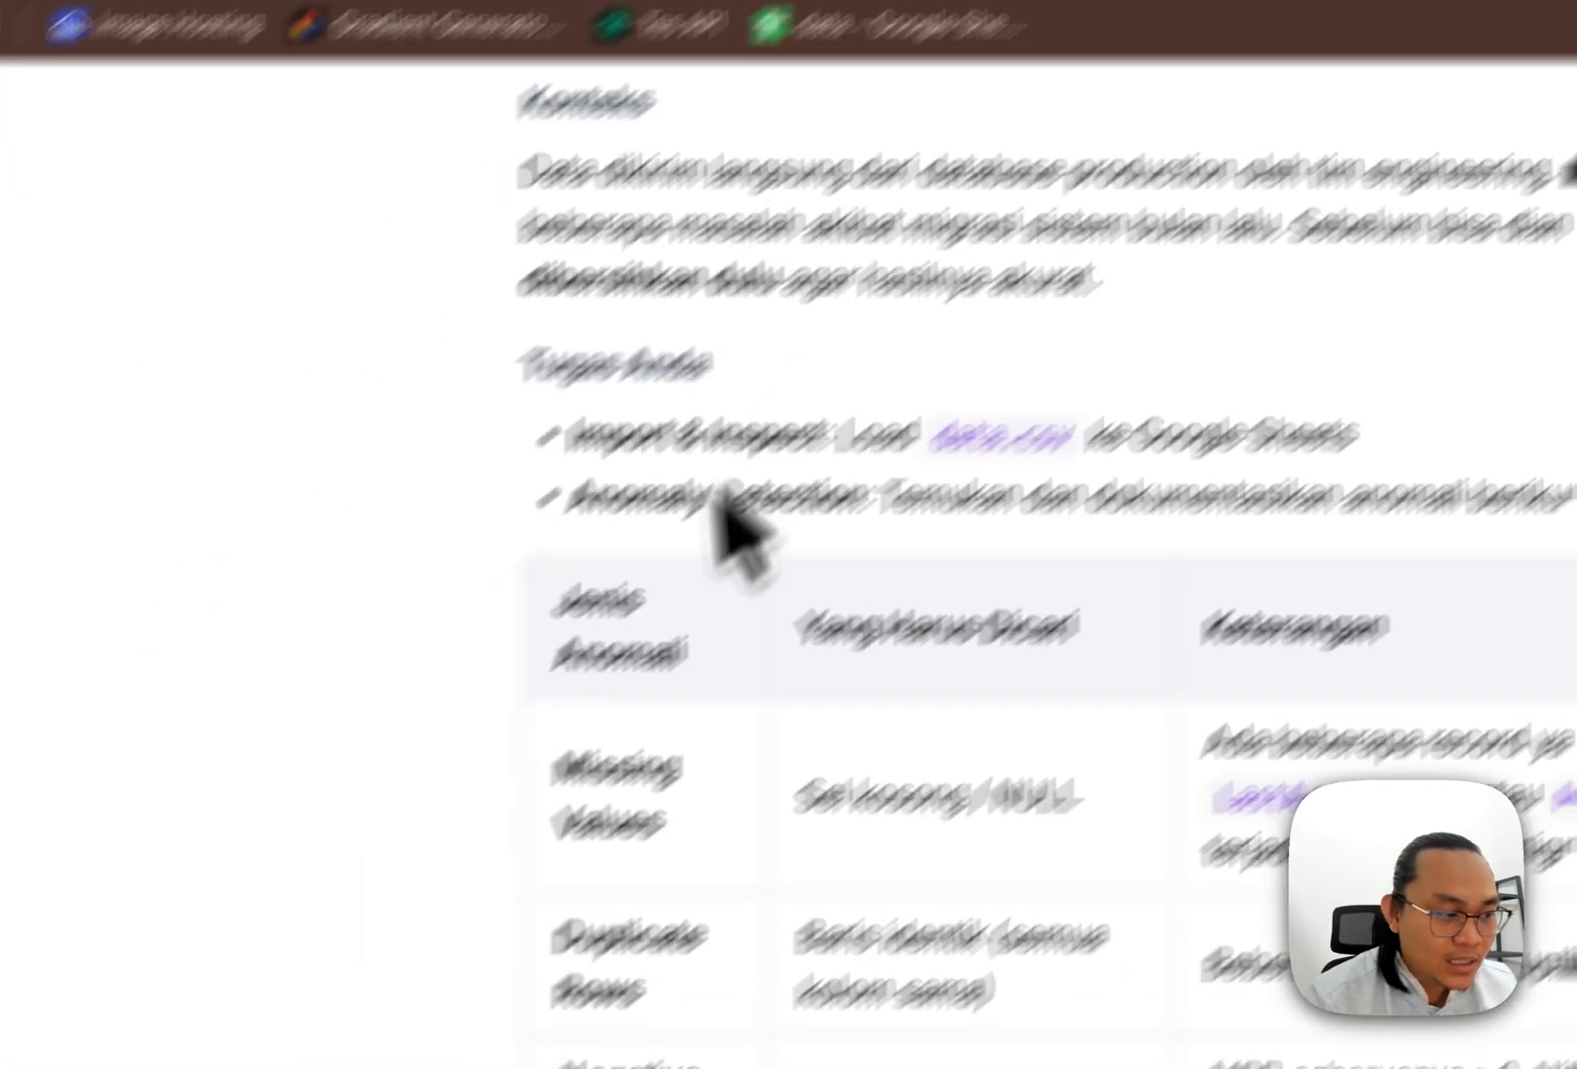
pyautogui.scroll(15, 653, 673)
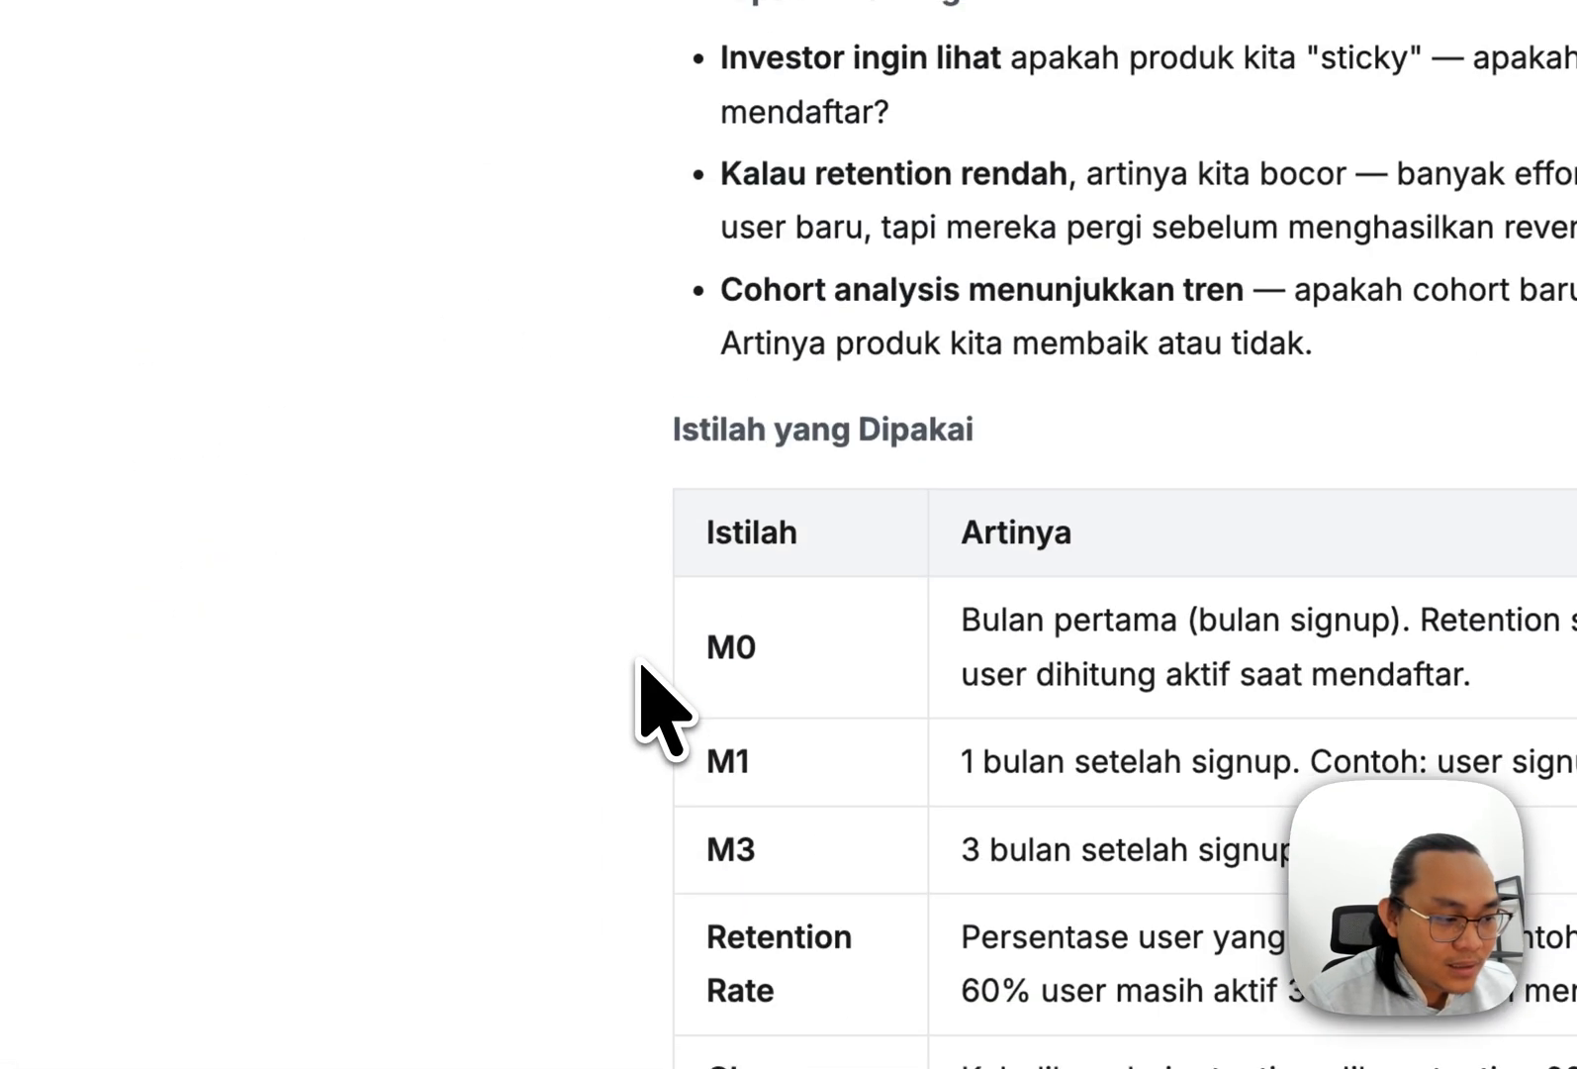
pyautogui.moveTo(692, 734); pyautogui.dragTo(757, 731)
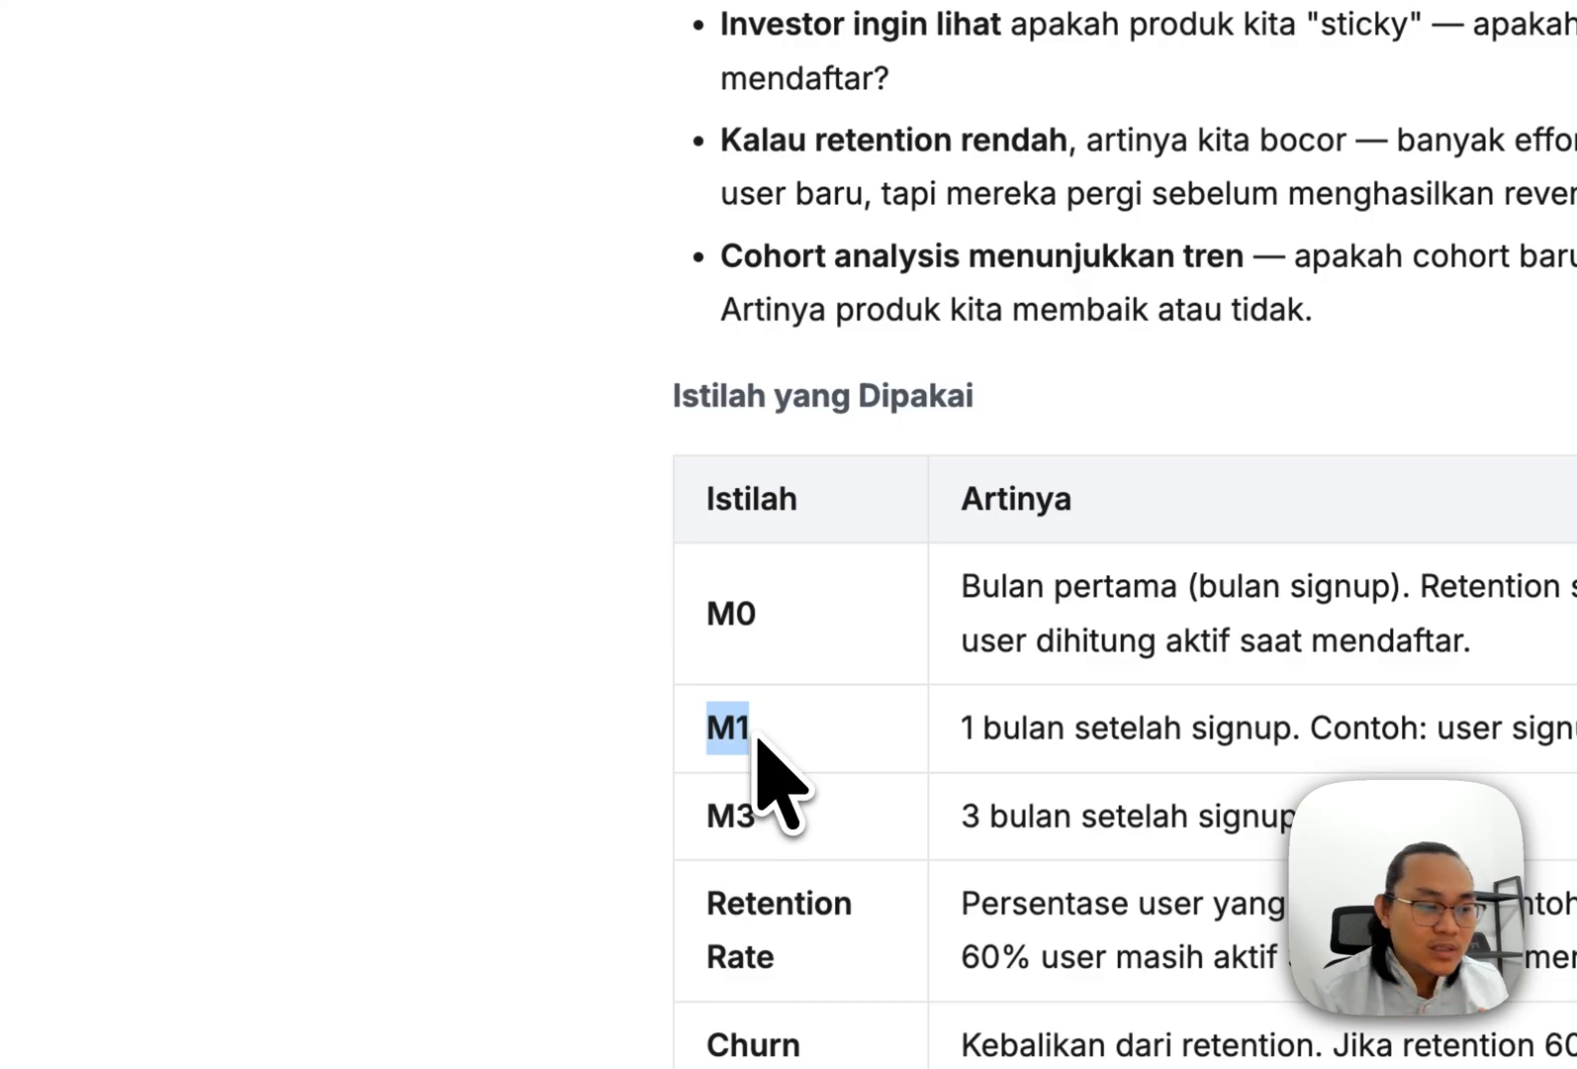
pyautogui.moveTo(690, 814); pyautogui.dragTo(769, 816)
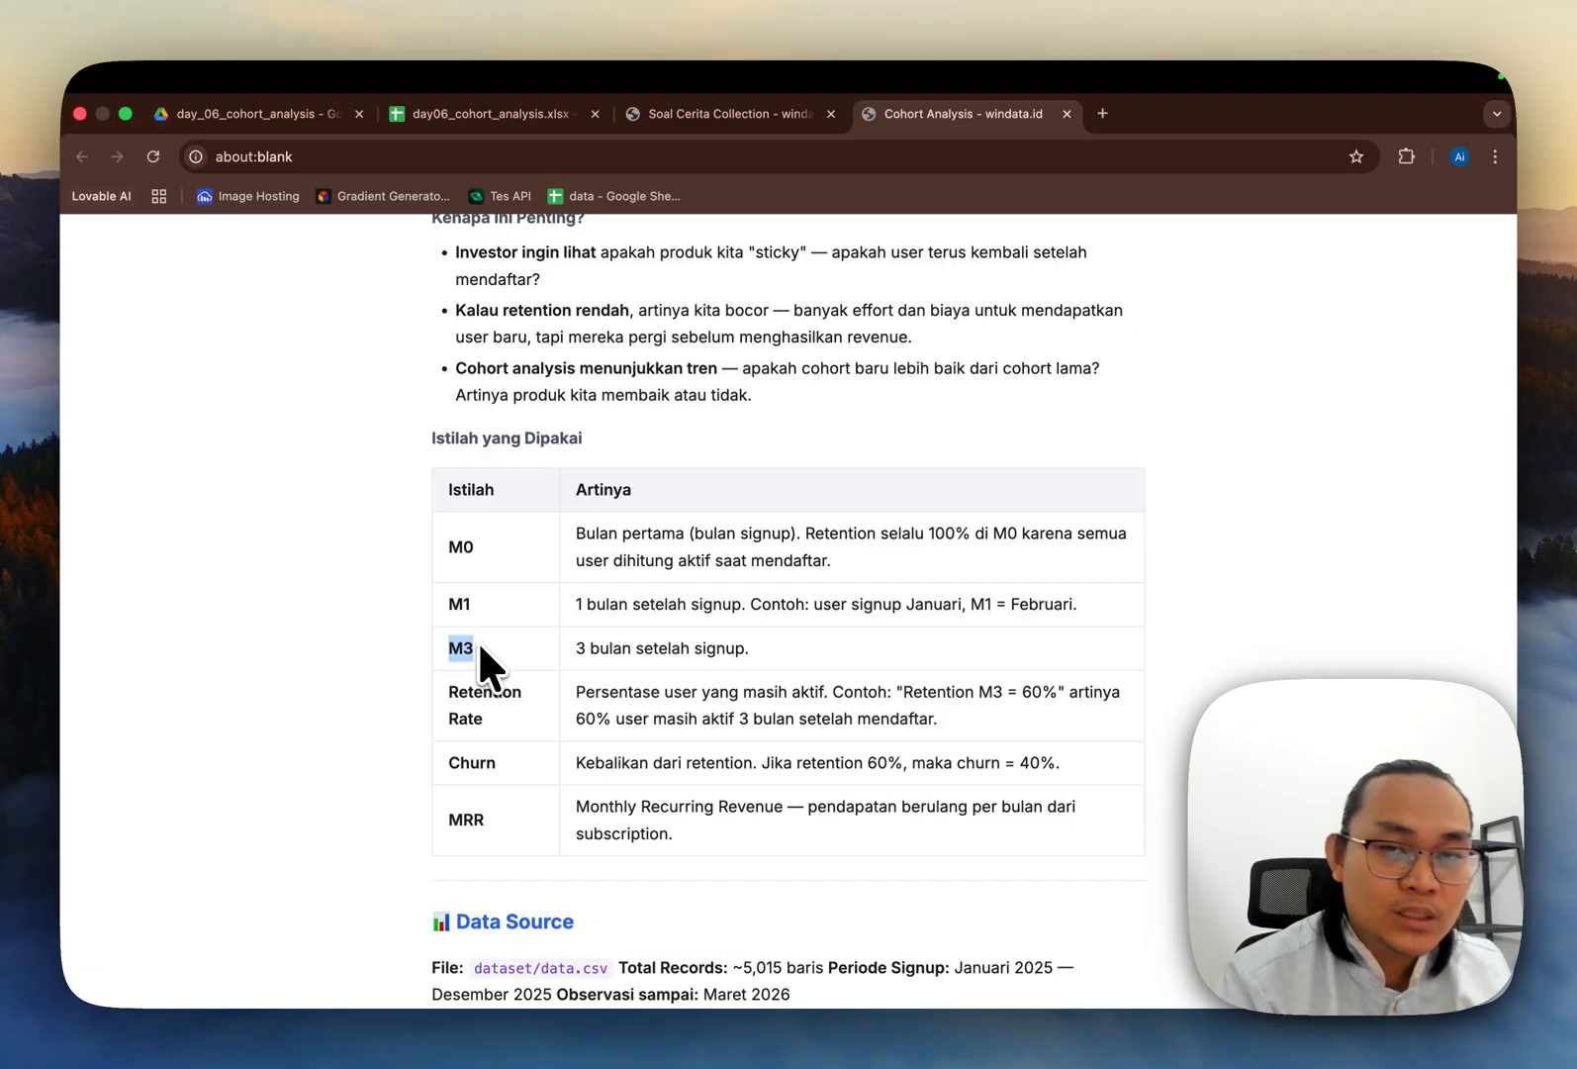
# Step: Open the Step 1 - Missing sheet and examine the missing-value detection table per column
pyautogui.click(475, 115)
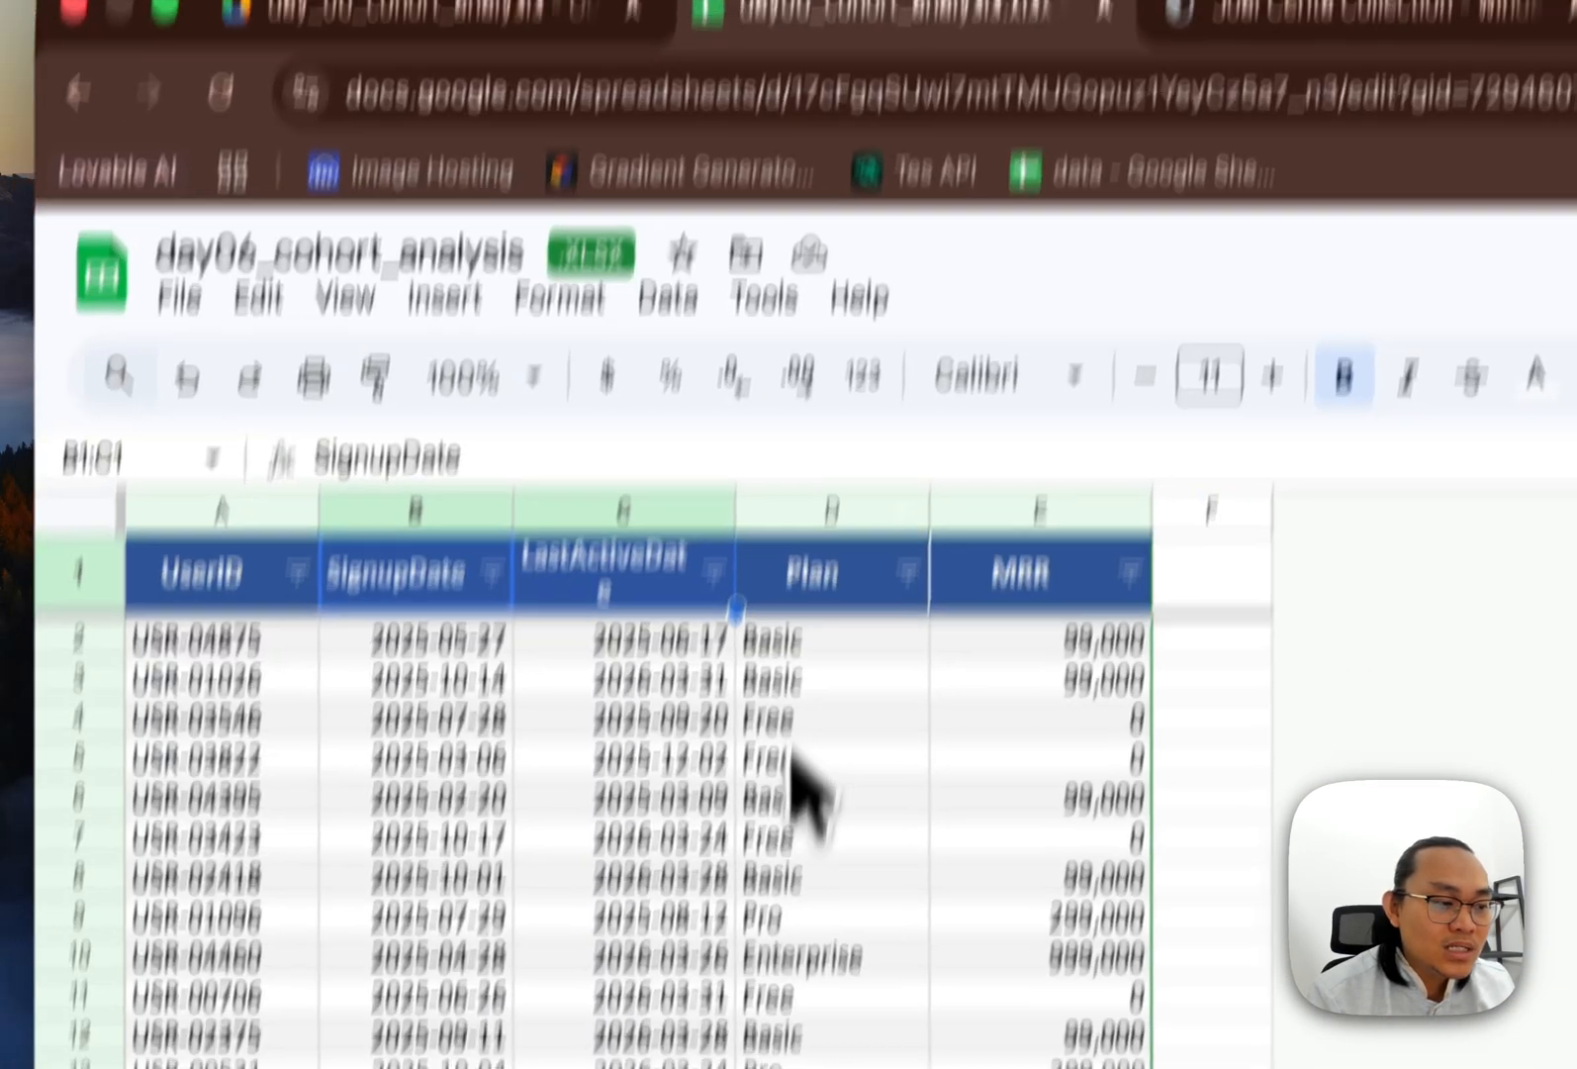
pyautogui.click(795, 757)
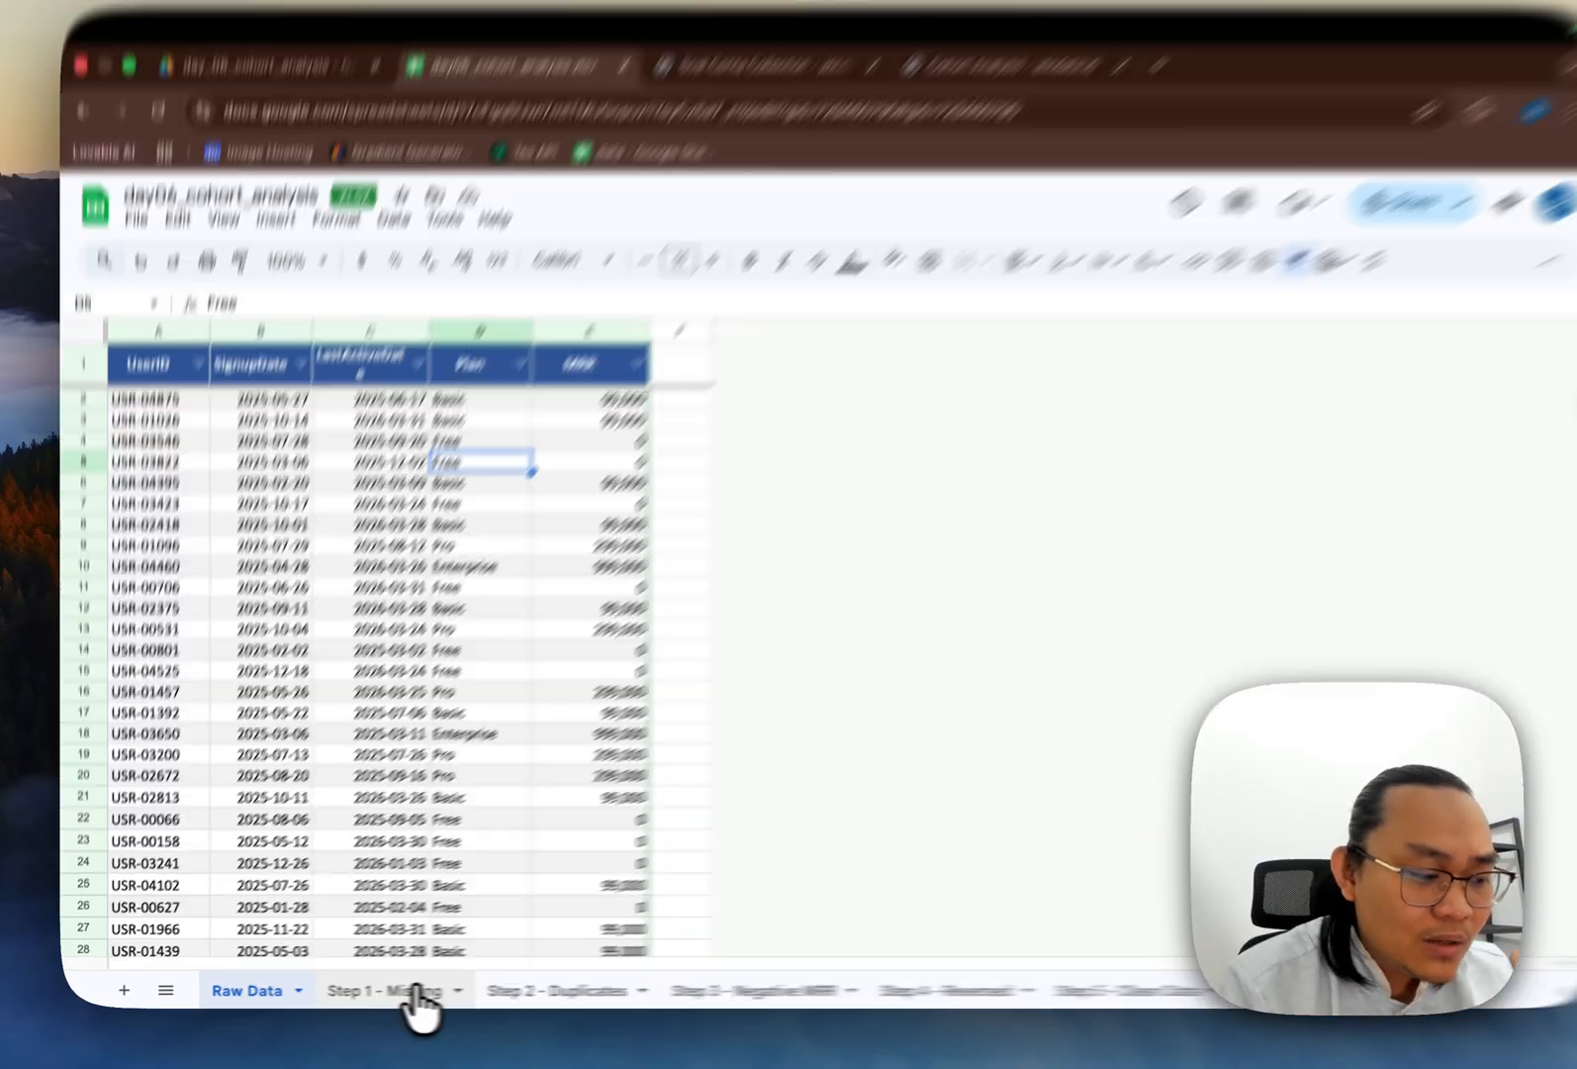
pyautogui.click(367, 990)
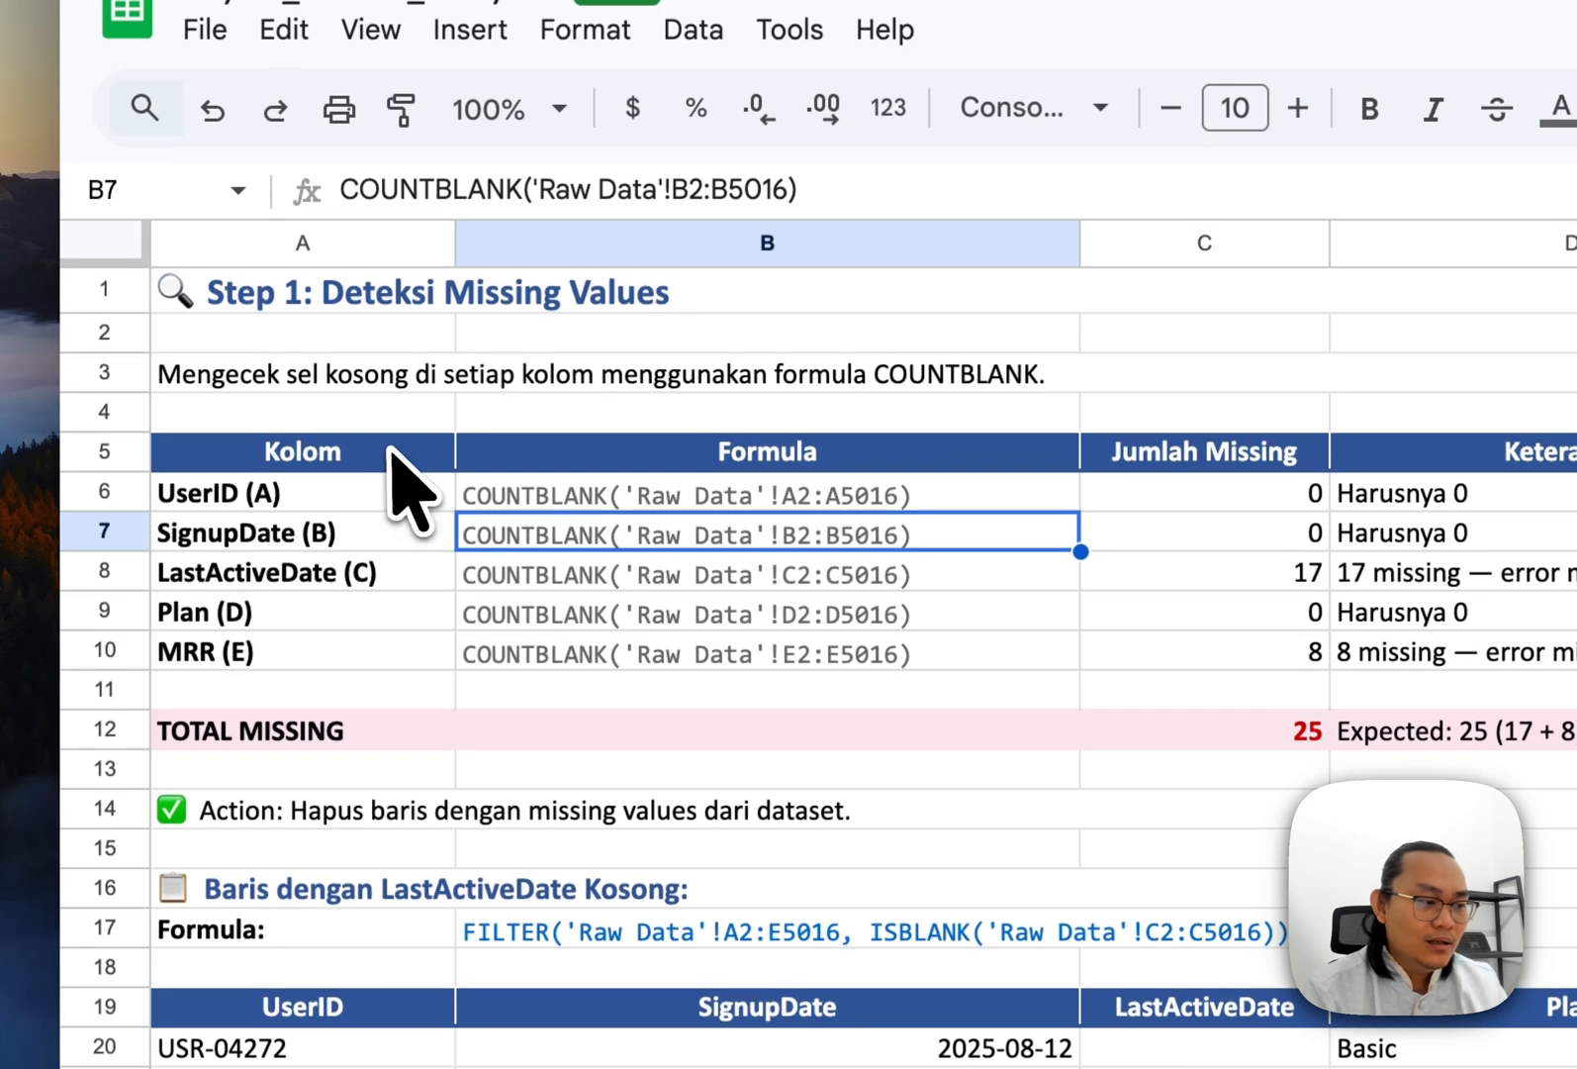
pyautogui.click(388, 169)
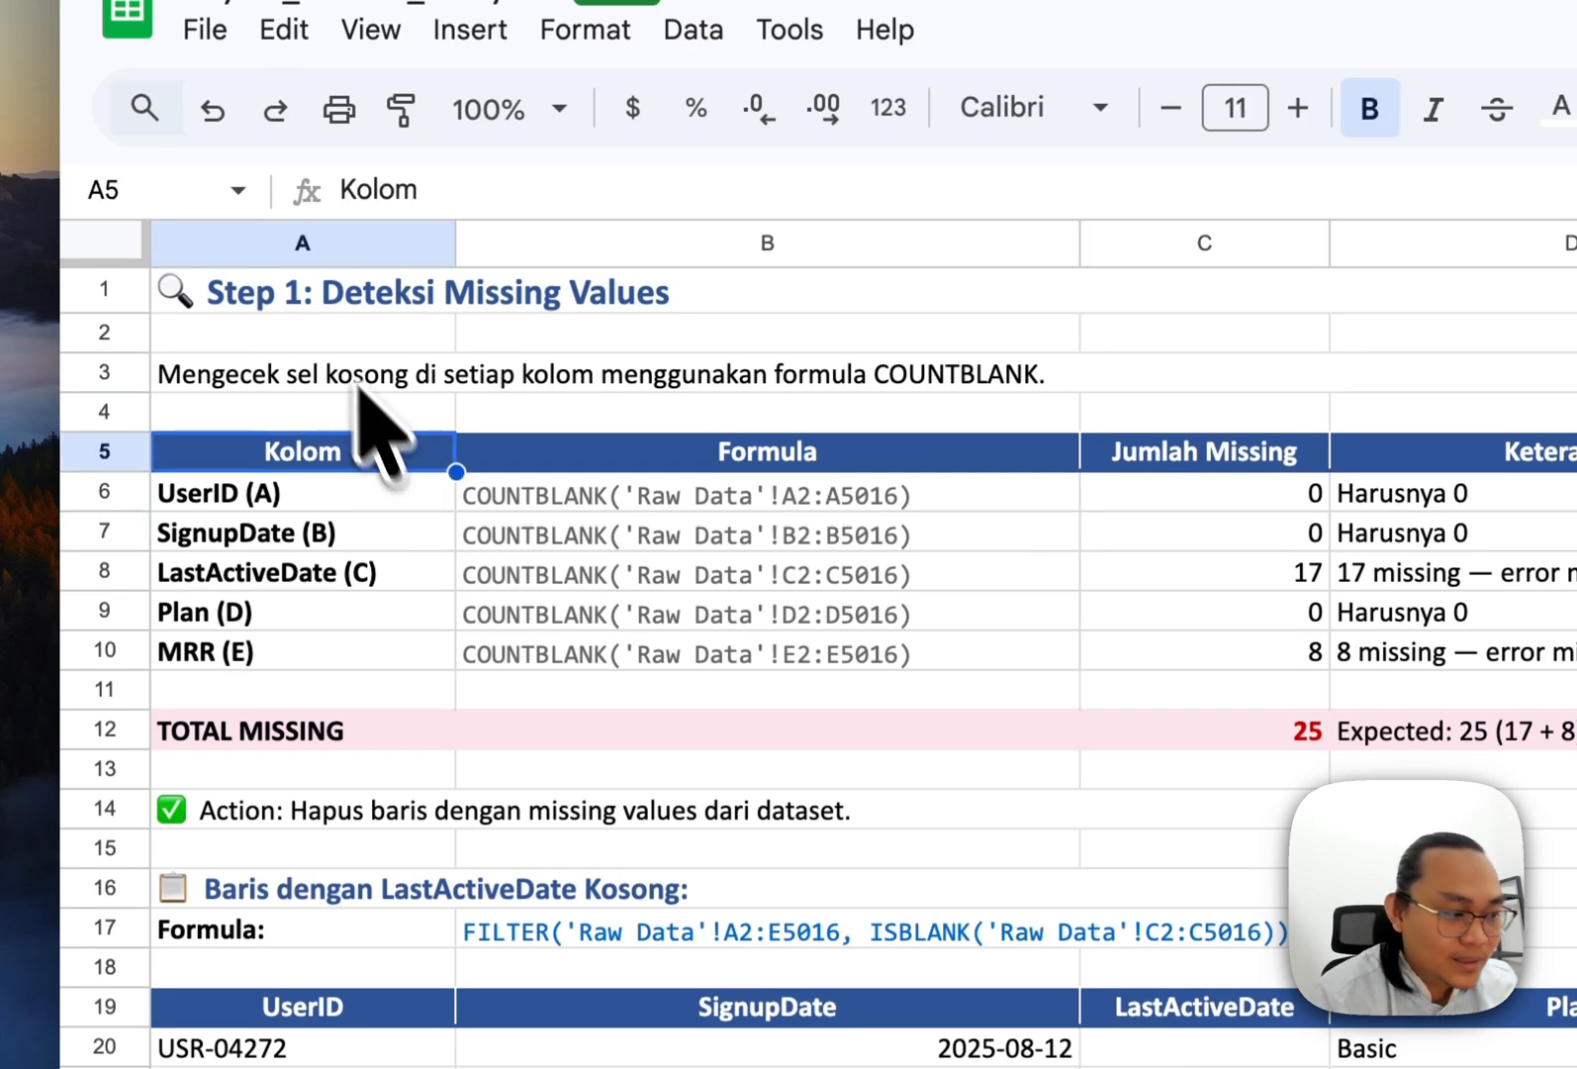
pyautogui.click(319, 328)
pyautogui.click(289, 309)
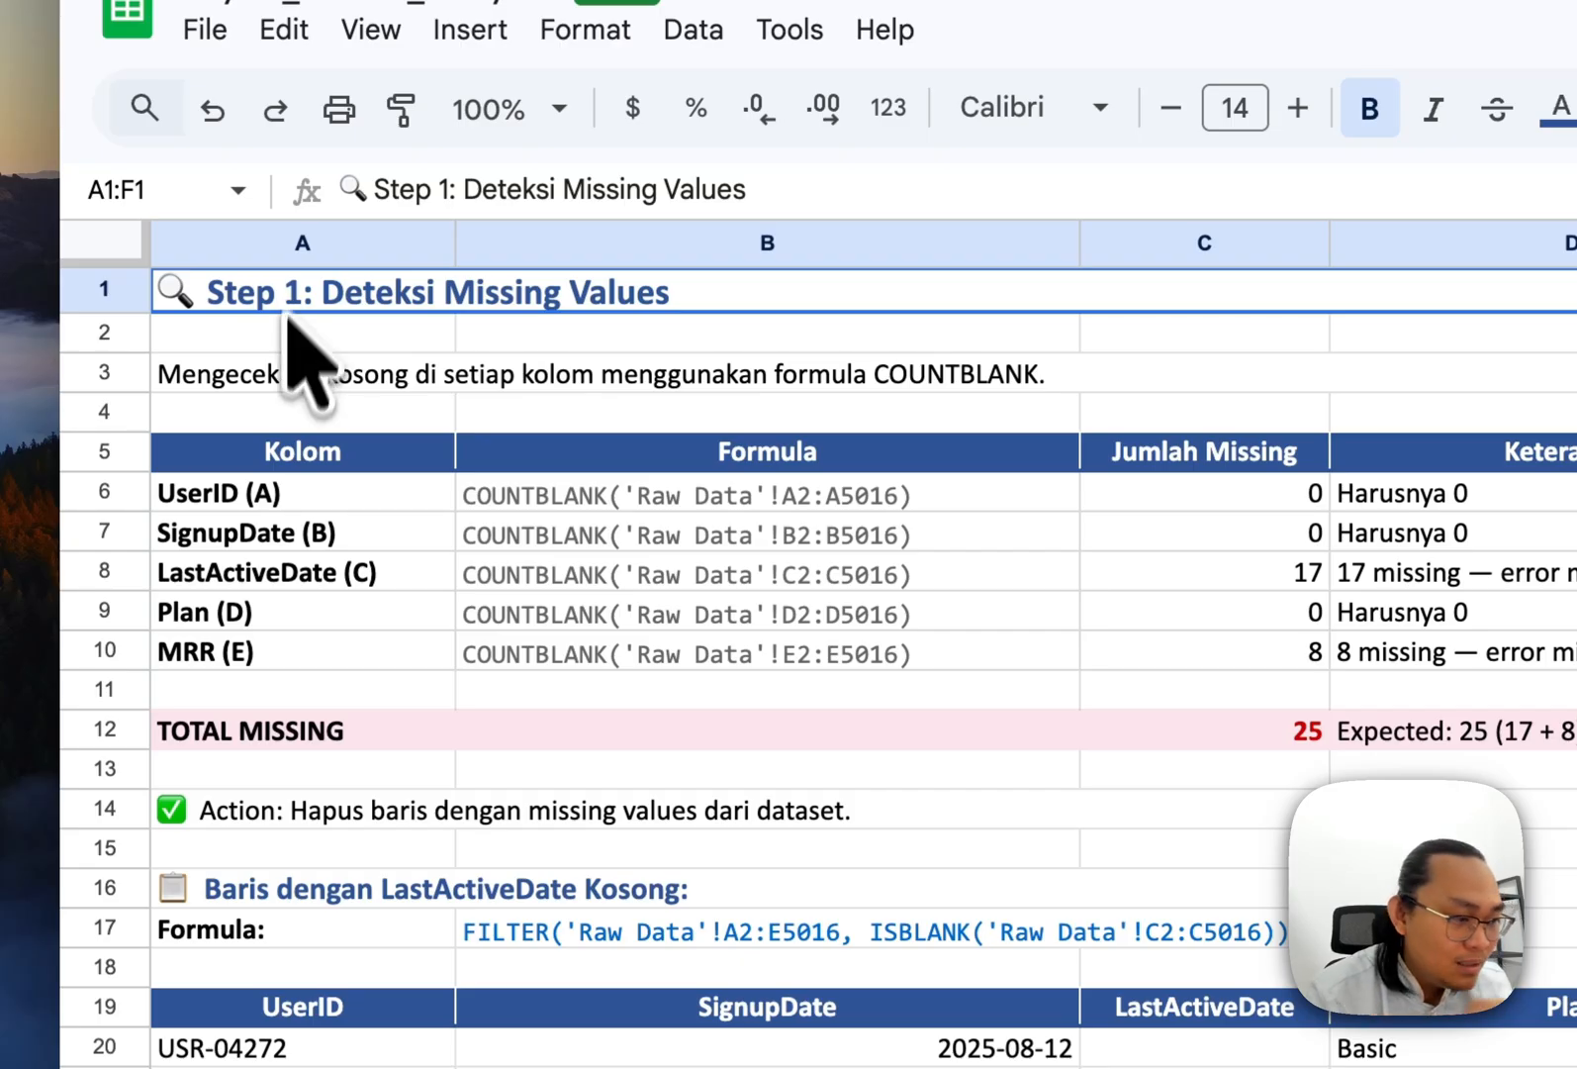
pyautogui.click(257, 492)
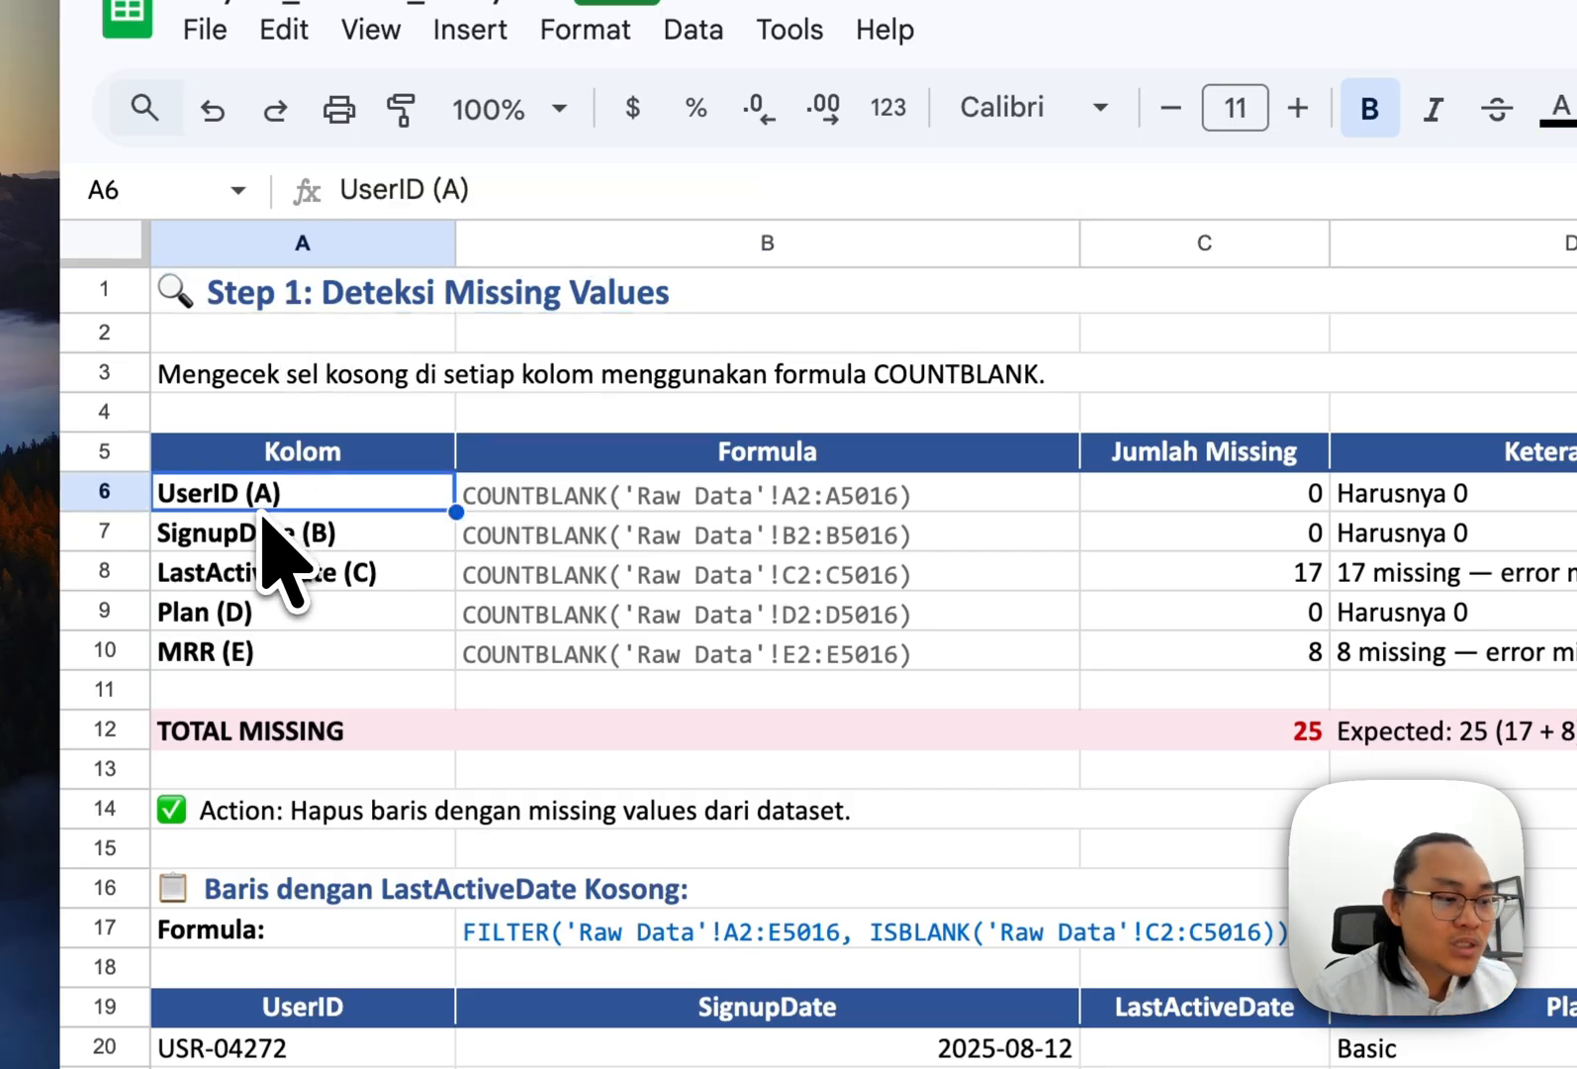
pyautogui.press('Up')
pyautogui.press('Down')
pyautogui.press('Right')
pyautogui.press('Left')
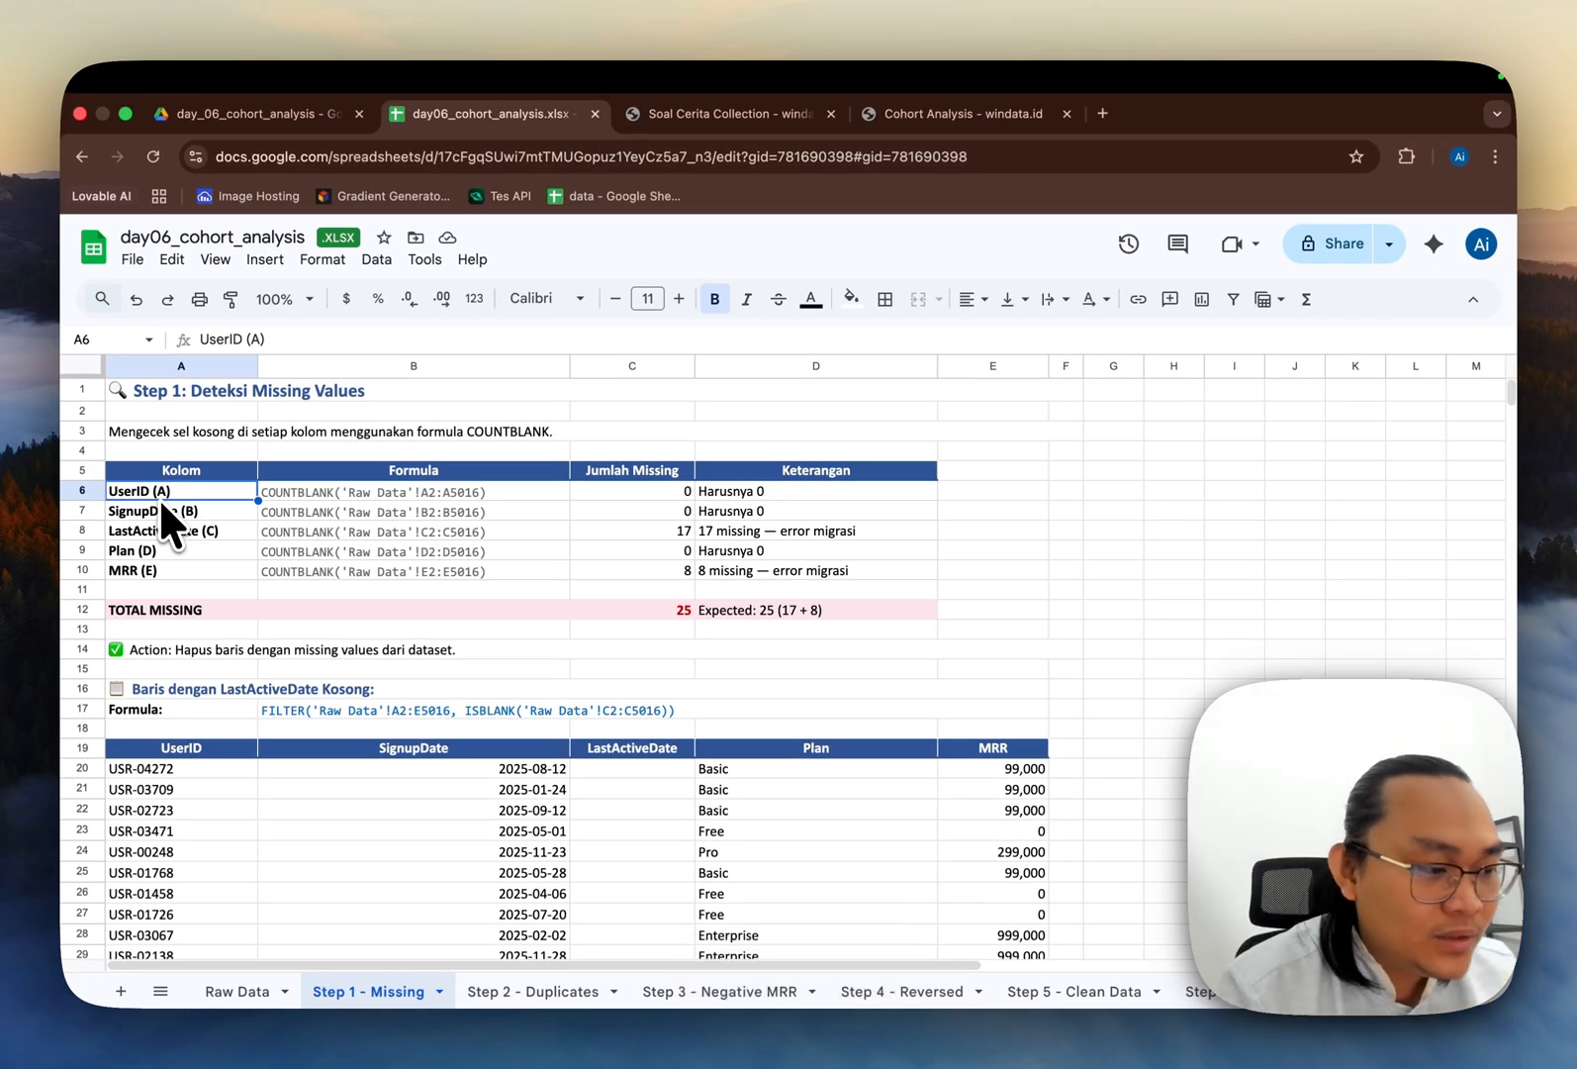
pyautogui.press('Right')
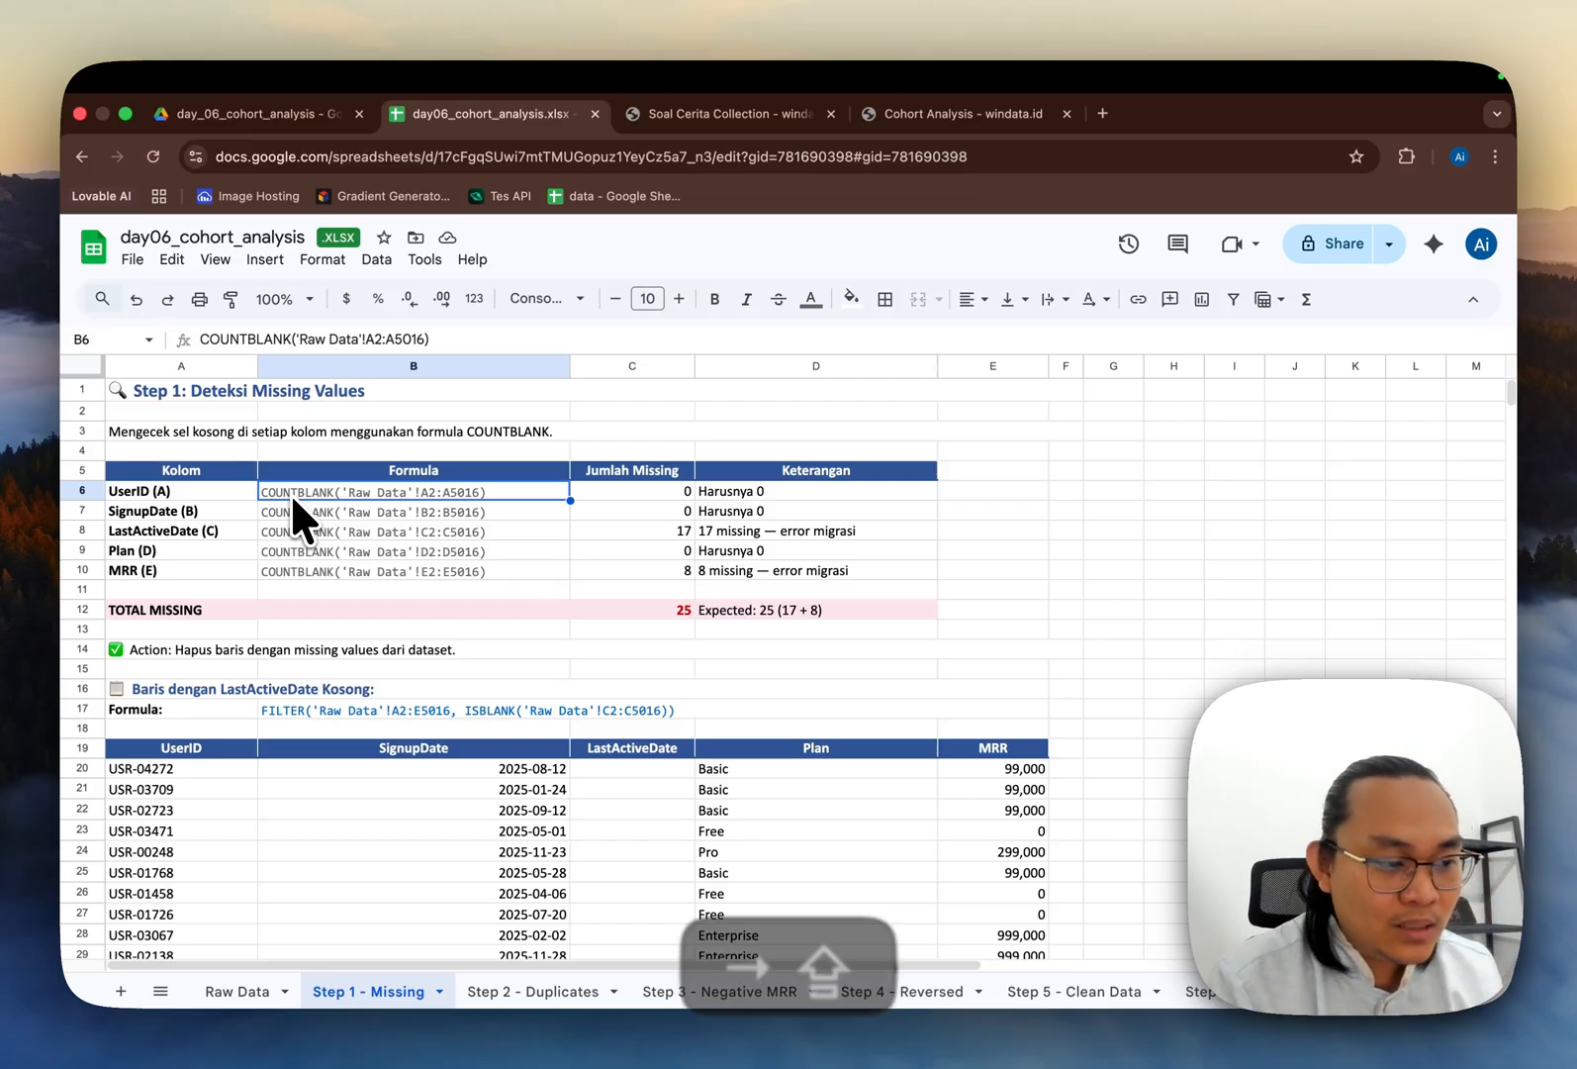
# Step: Inspect the COUNTBLANK formula behind the UserID missing count and its explanation
pyautogui.press('Right')
pyautogui.hotkey('shift', 'Return')
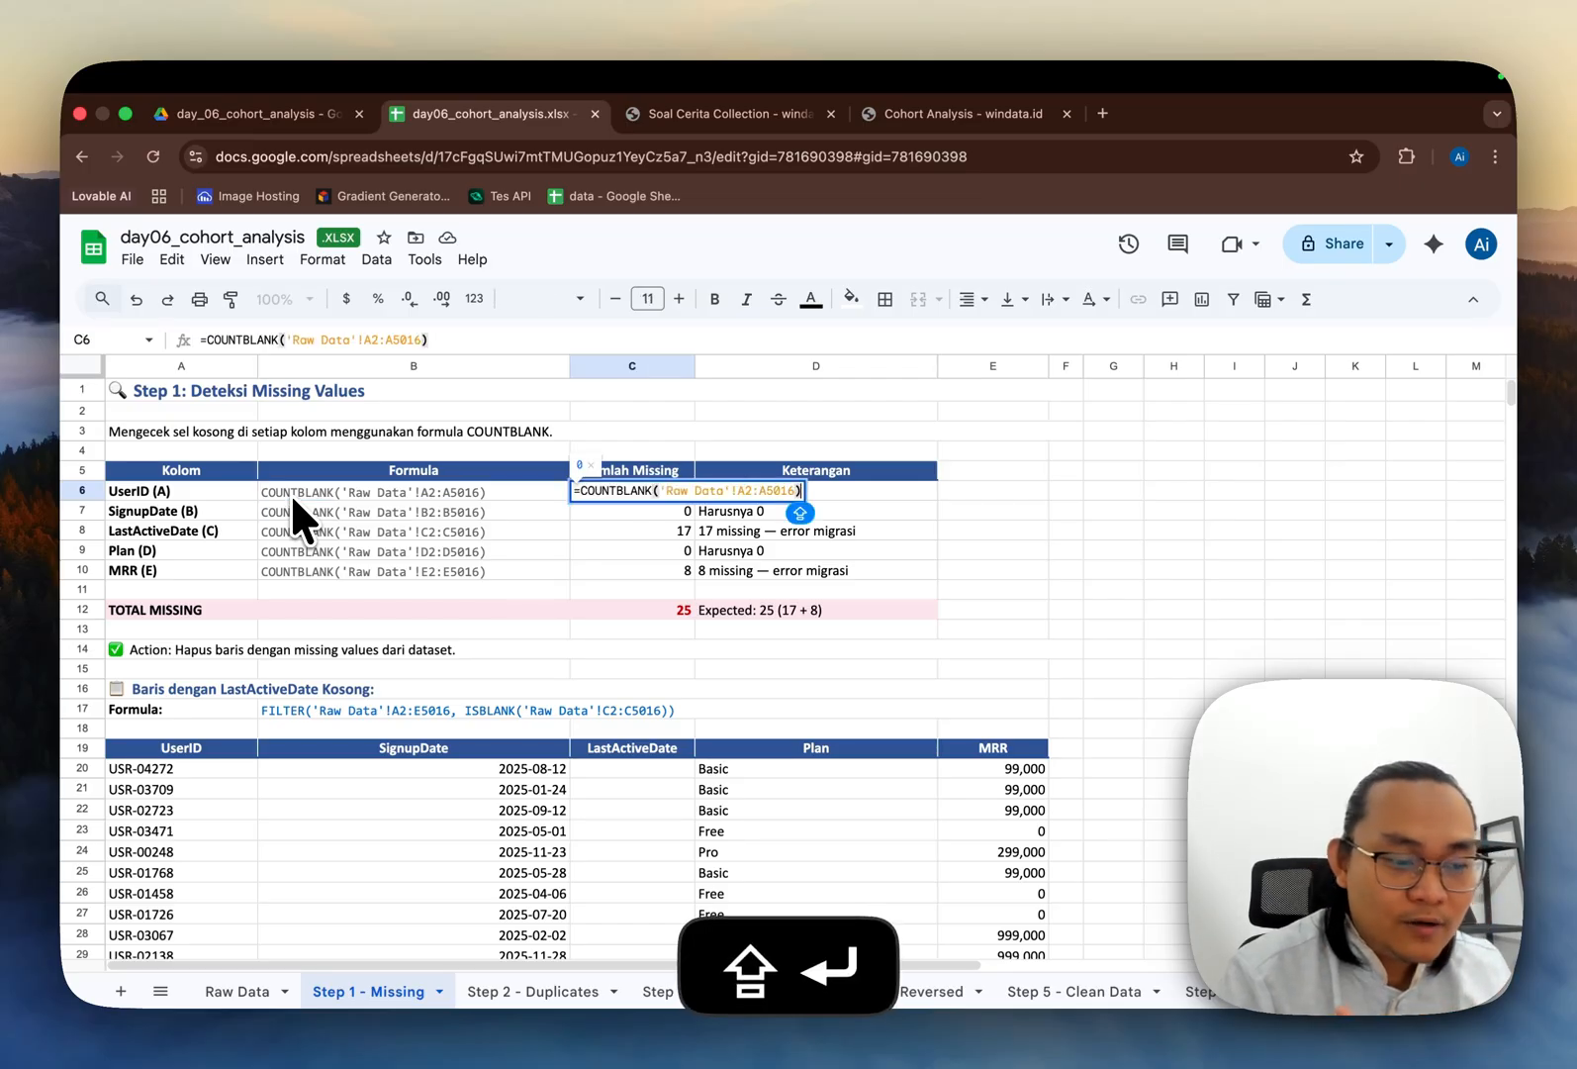
pyautogui.hotkey('shift', 'Return')
pyautogui.press('Left')
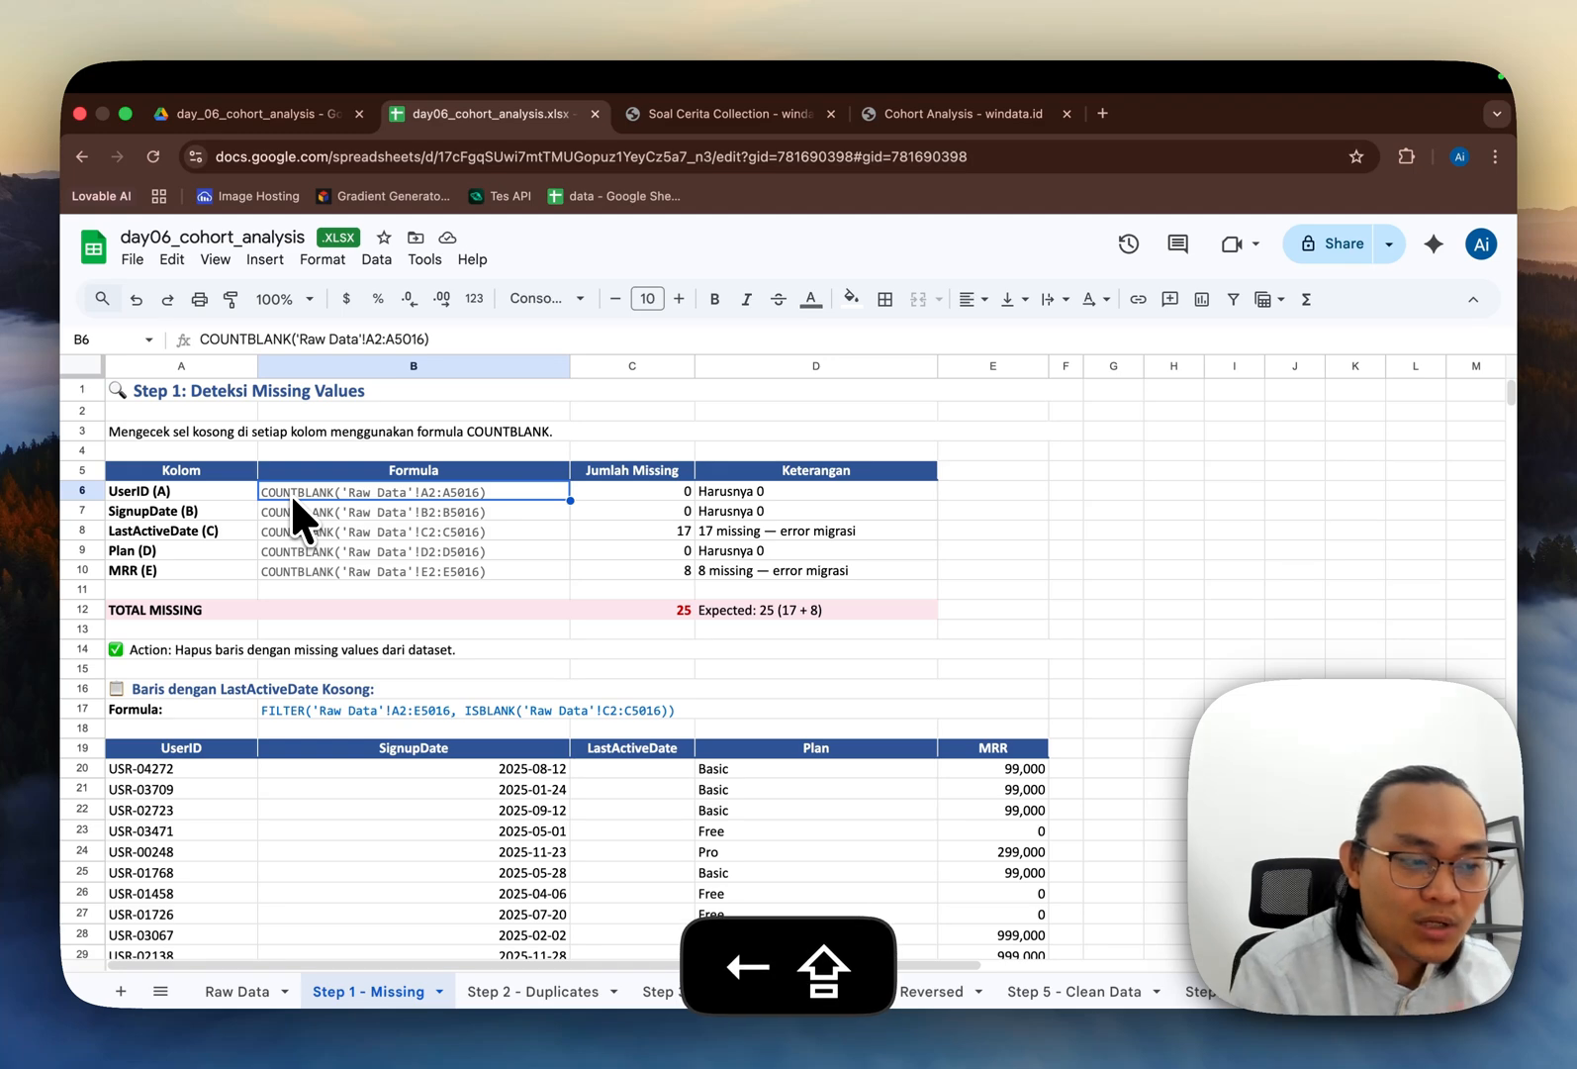
pyautogui.press('Right')
pyautogui.press('Right')
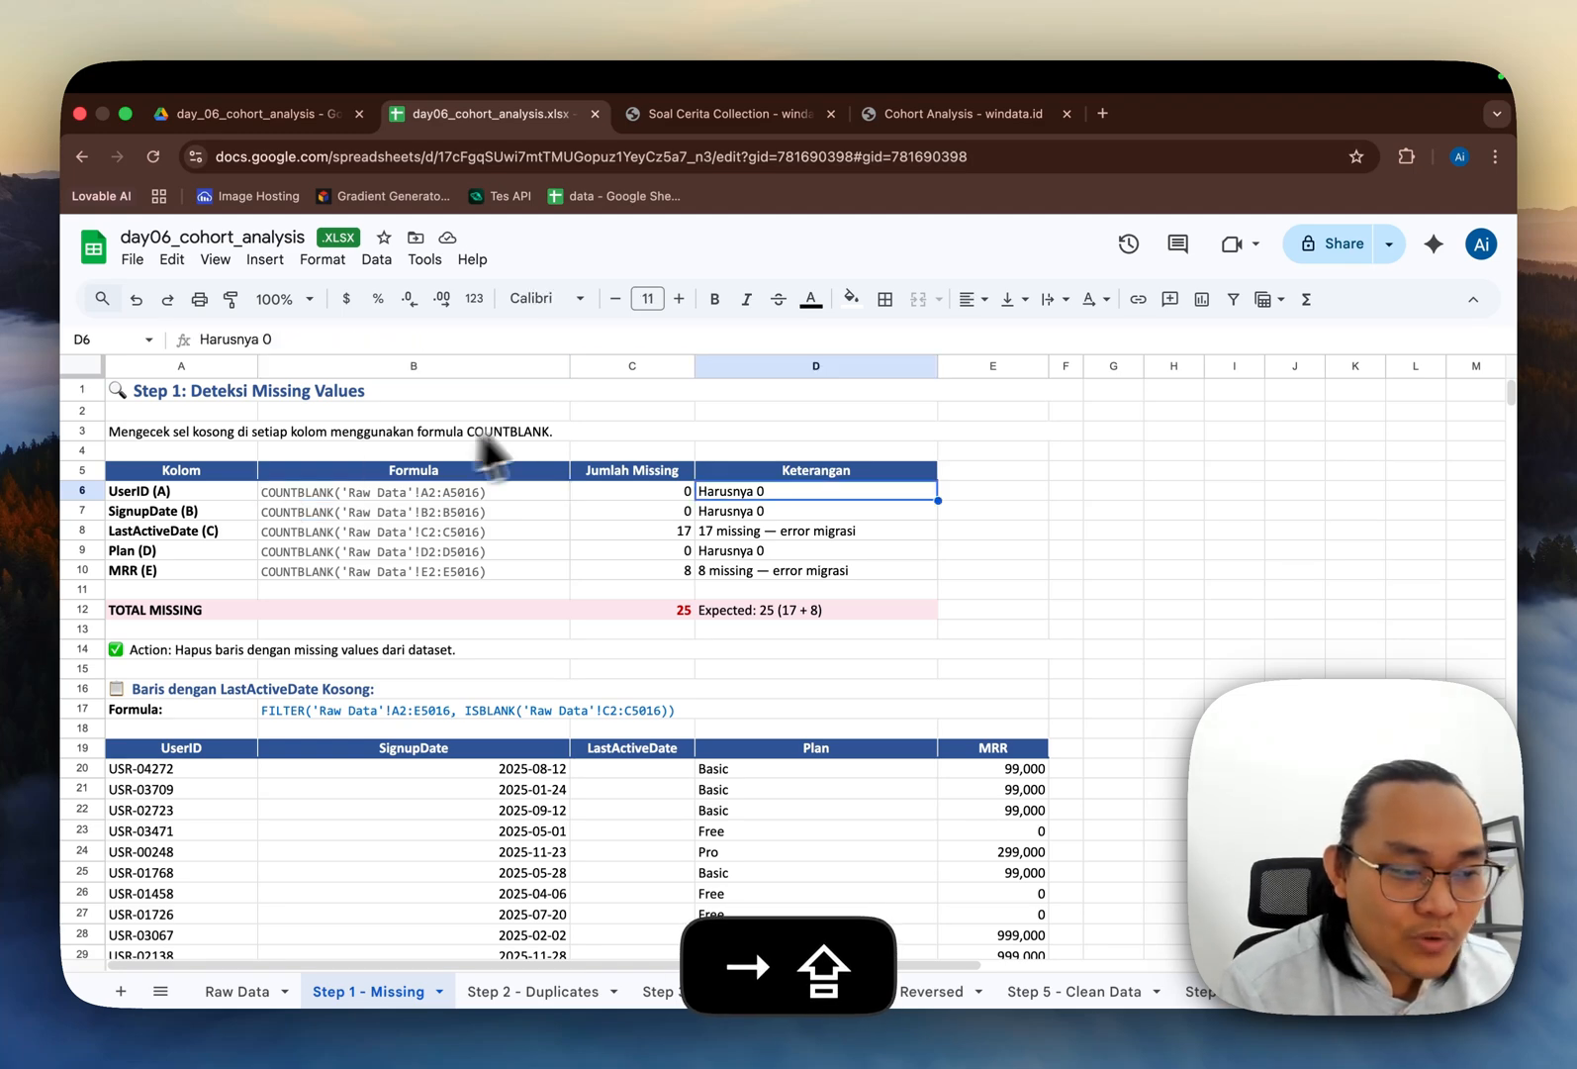
# Step: Examine the Keterangan explanations and missing counts for each column in the detection table
pyautogui.hotkey('shift', 'Down')
pyautogui.hotkey('shift', 'Down')
pyautogui.hotkey('shift', 'Down')
pyautogui.hotkey('shift', 'Down')
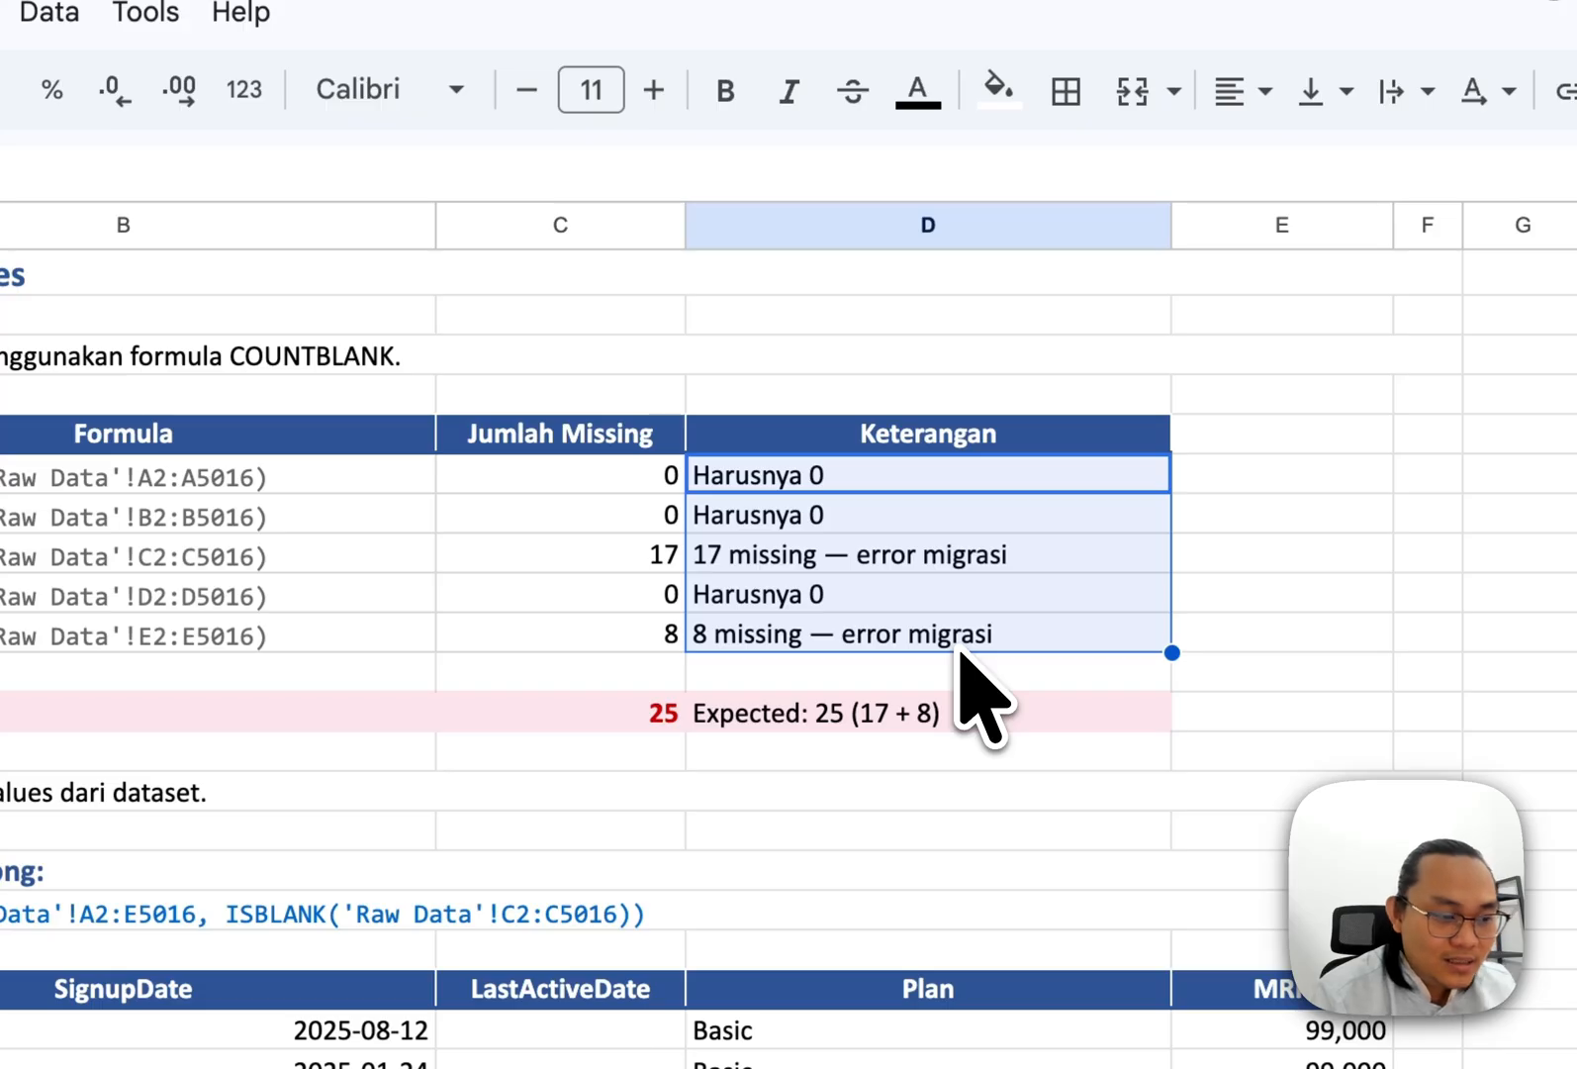
pyautogui.click(917, 432)
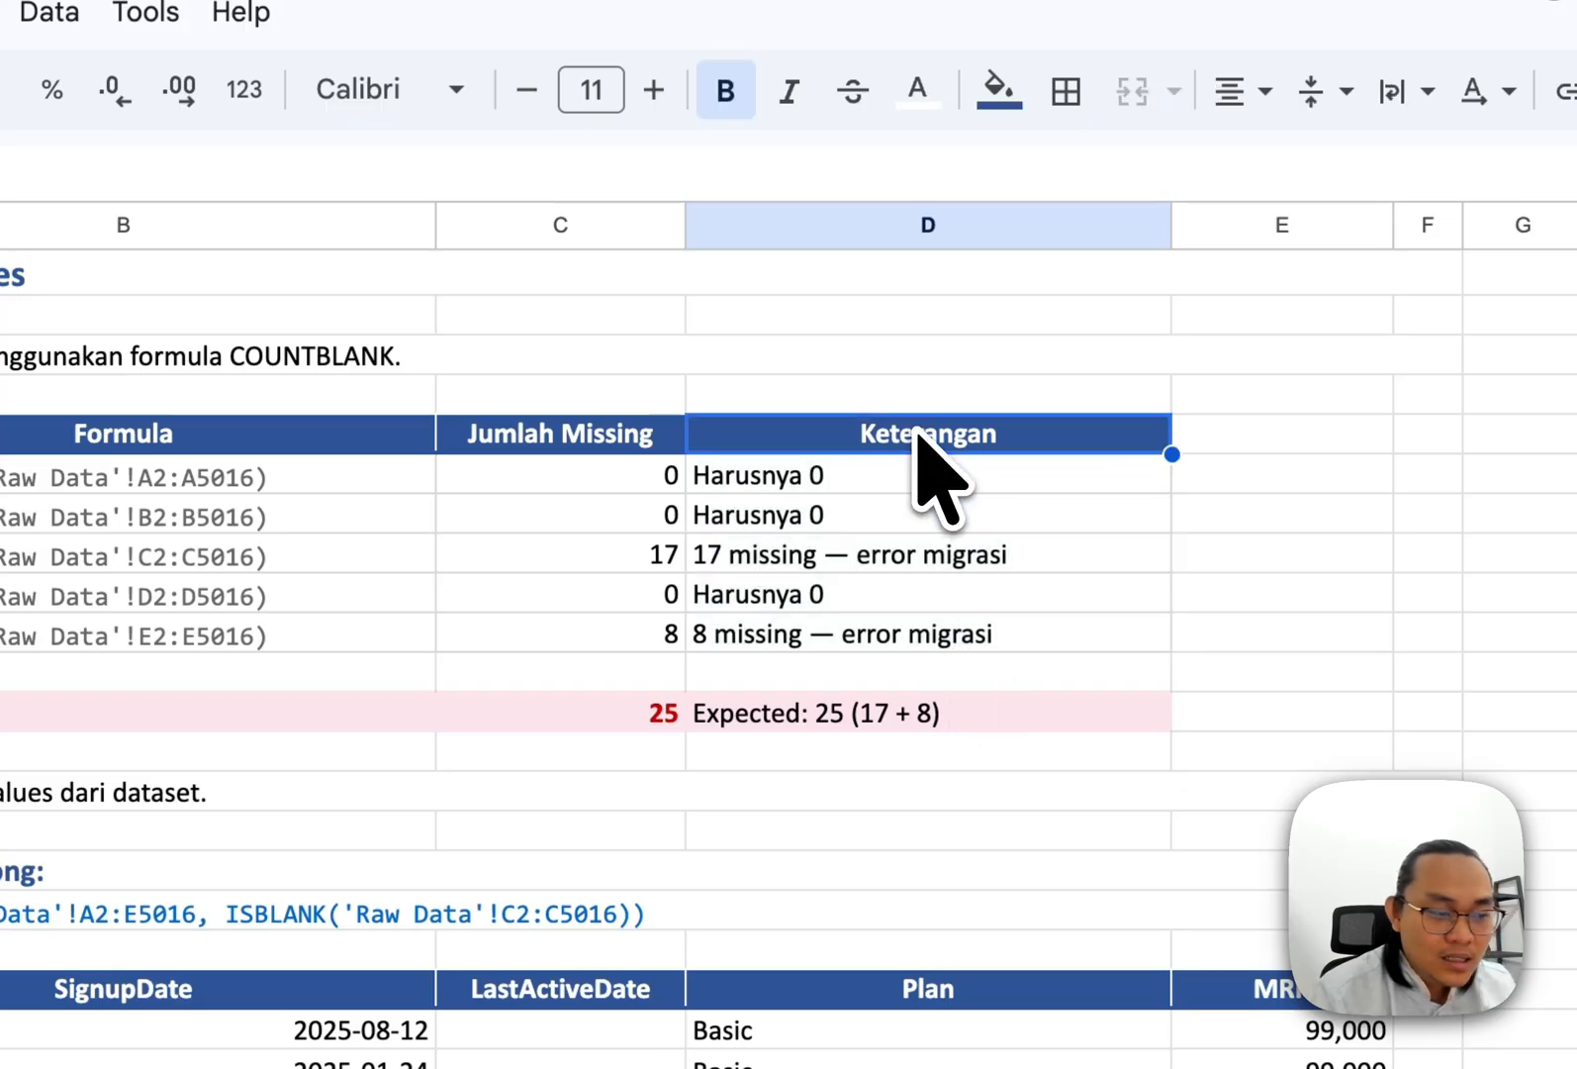
pyautogui.click(881, 484)
pyautogui.click(613, 483)
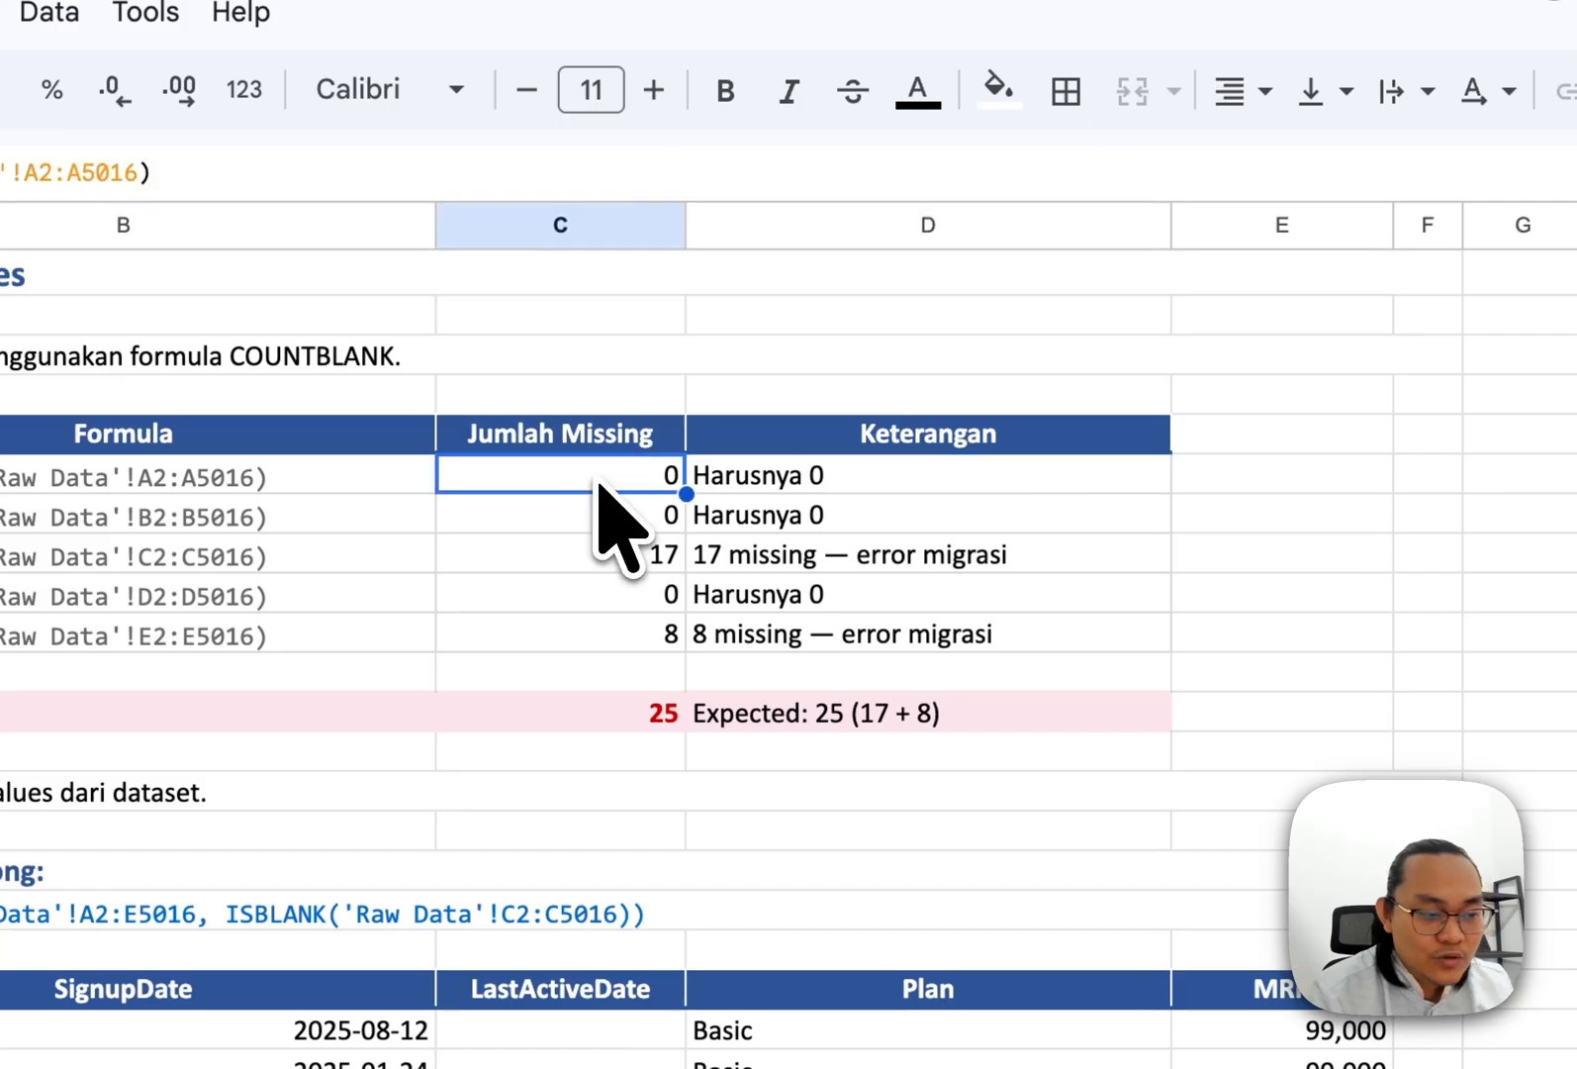
pyautogui.keyDown('shift'); pyautogui.click(619, 623); pyautogui.keyUp('shift')
pyautogui.click(798, 484)
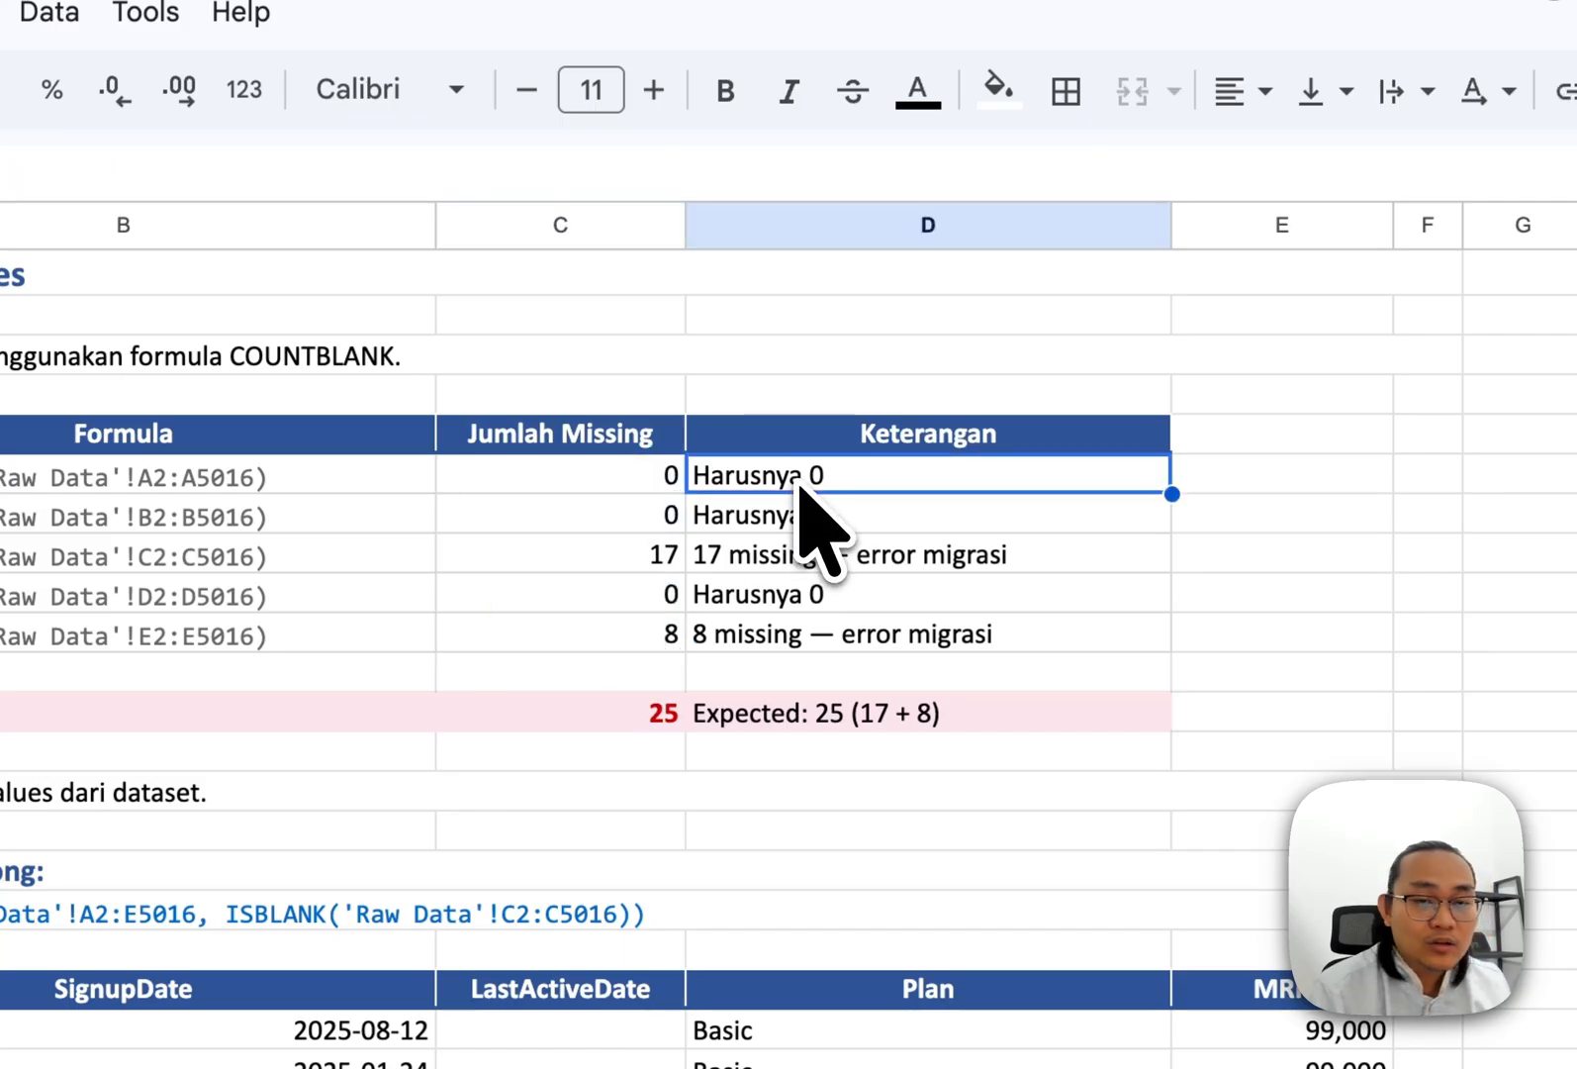
pyautogui.click(982, 436)
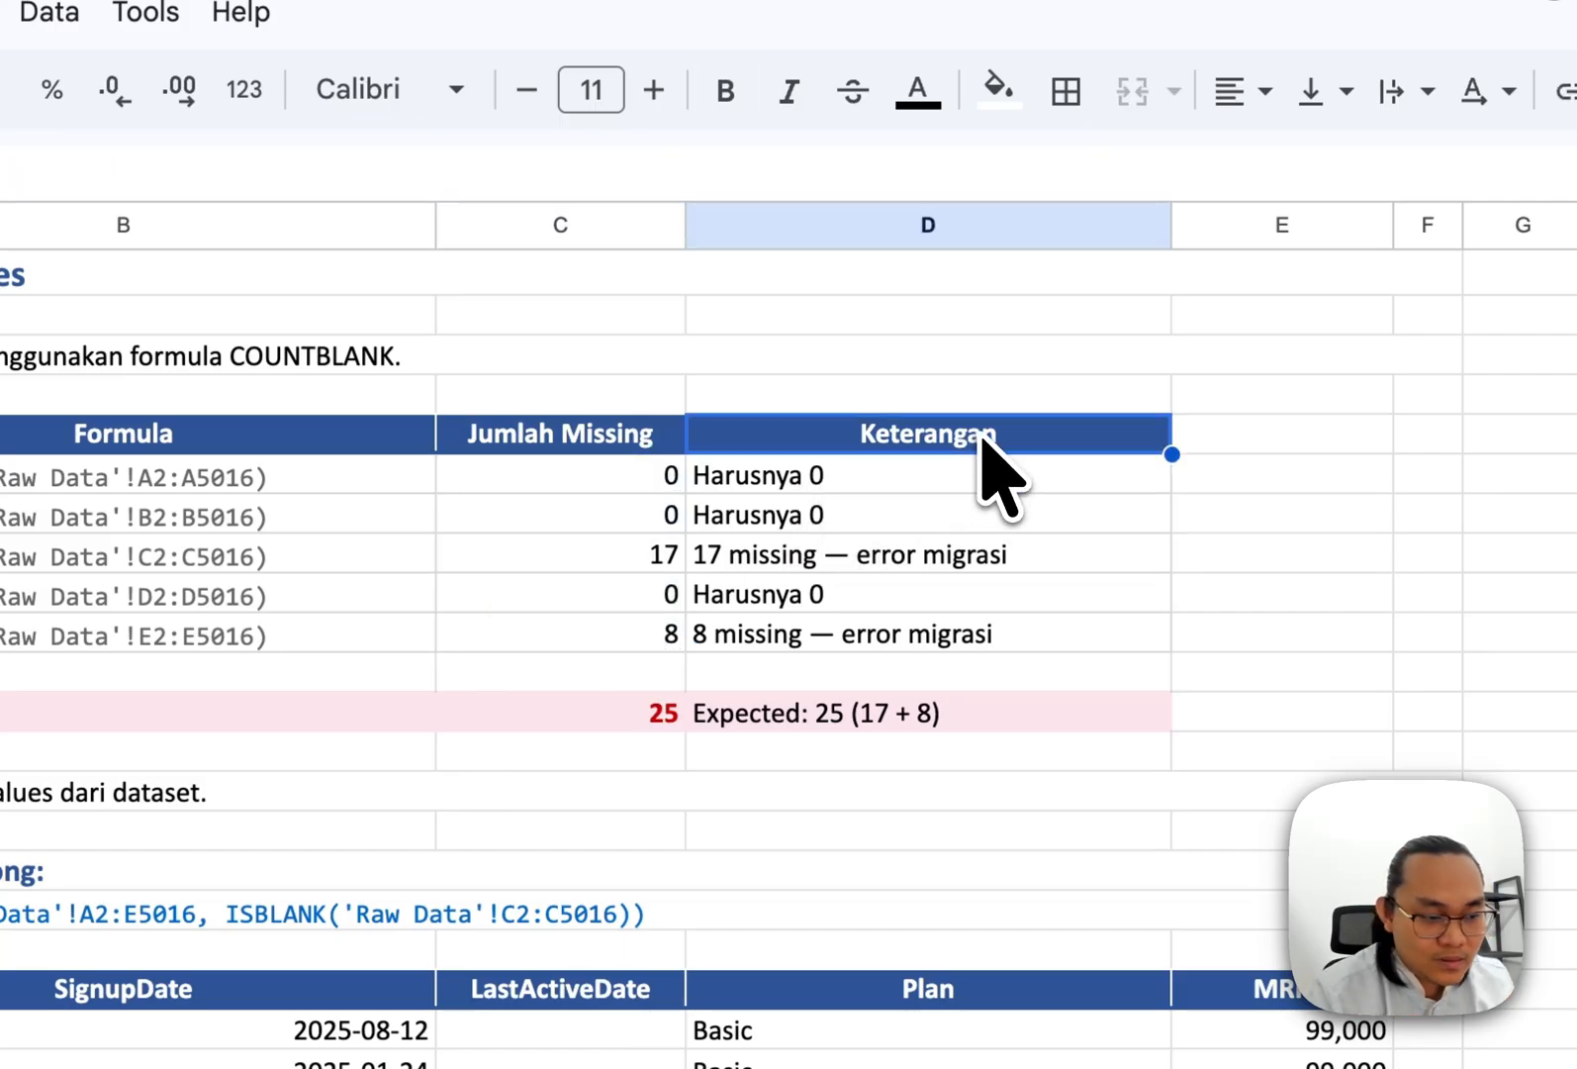
pyautogui.write('NOTE')
pyautogui.hotkey('shift', 'Return')
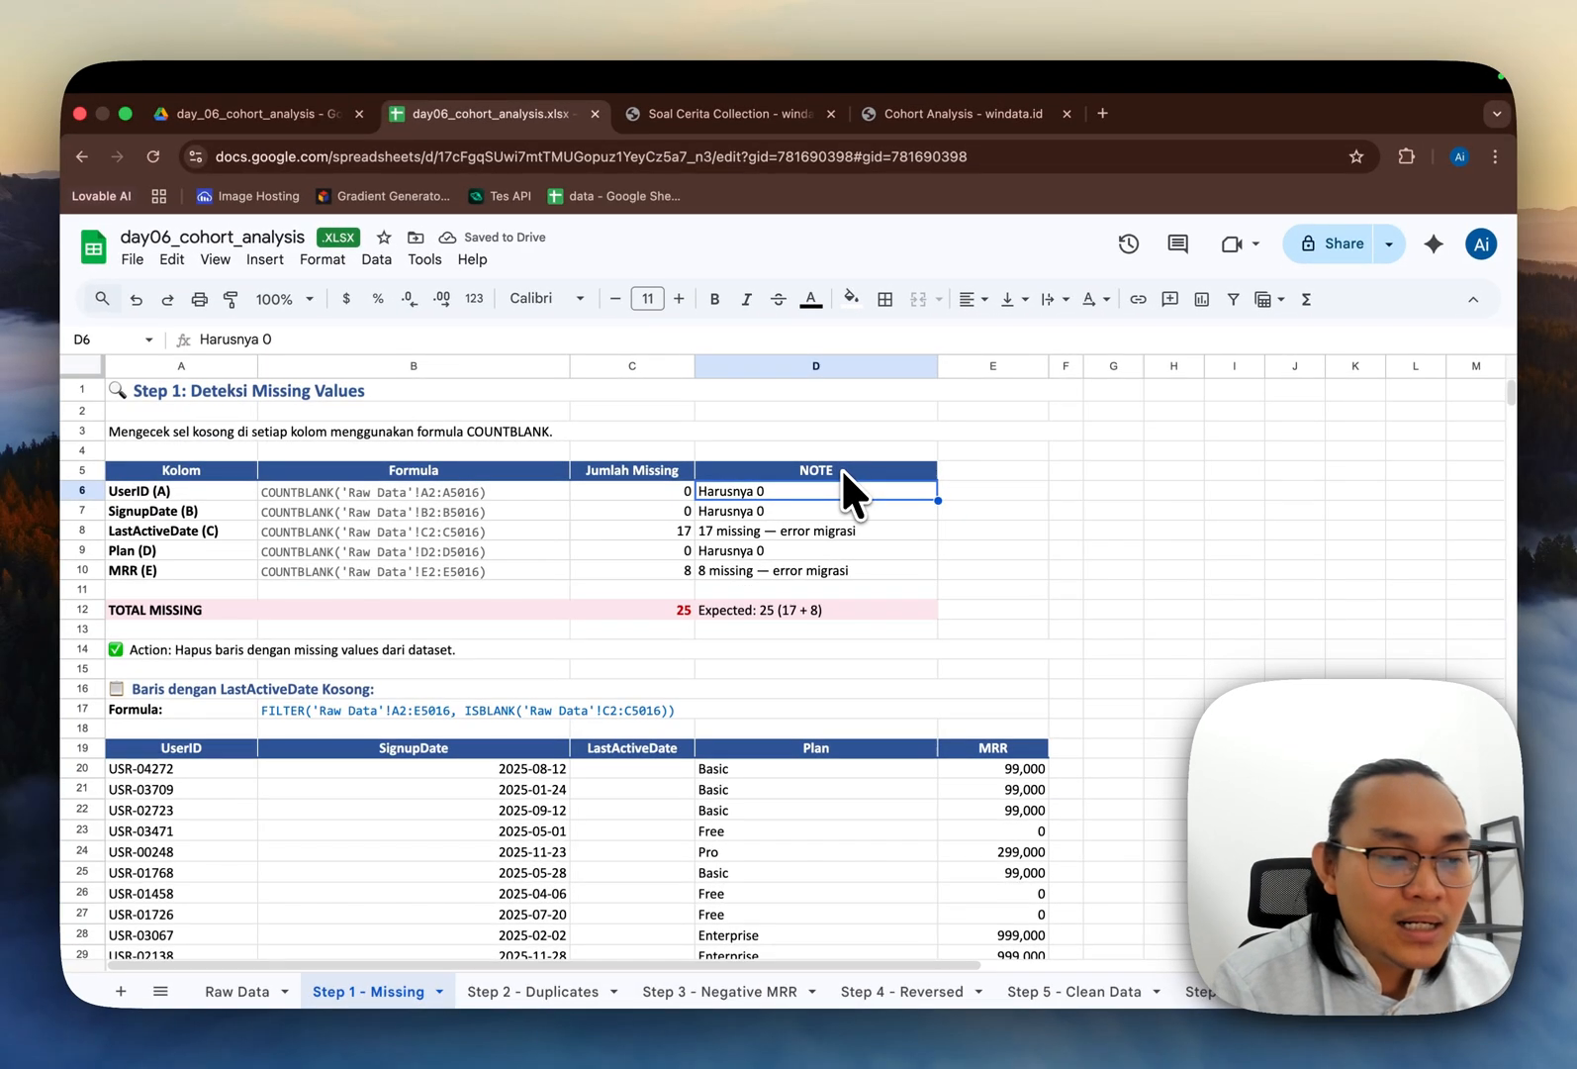
pyautogui.press('super+z')
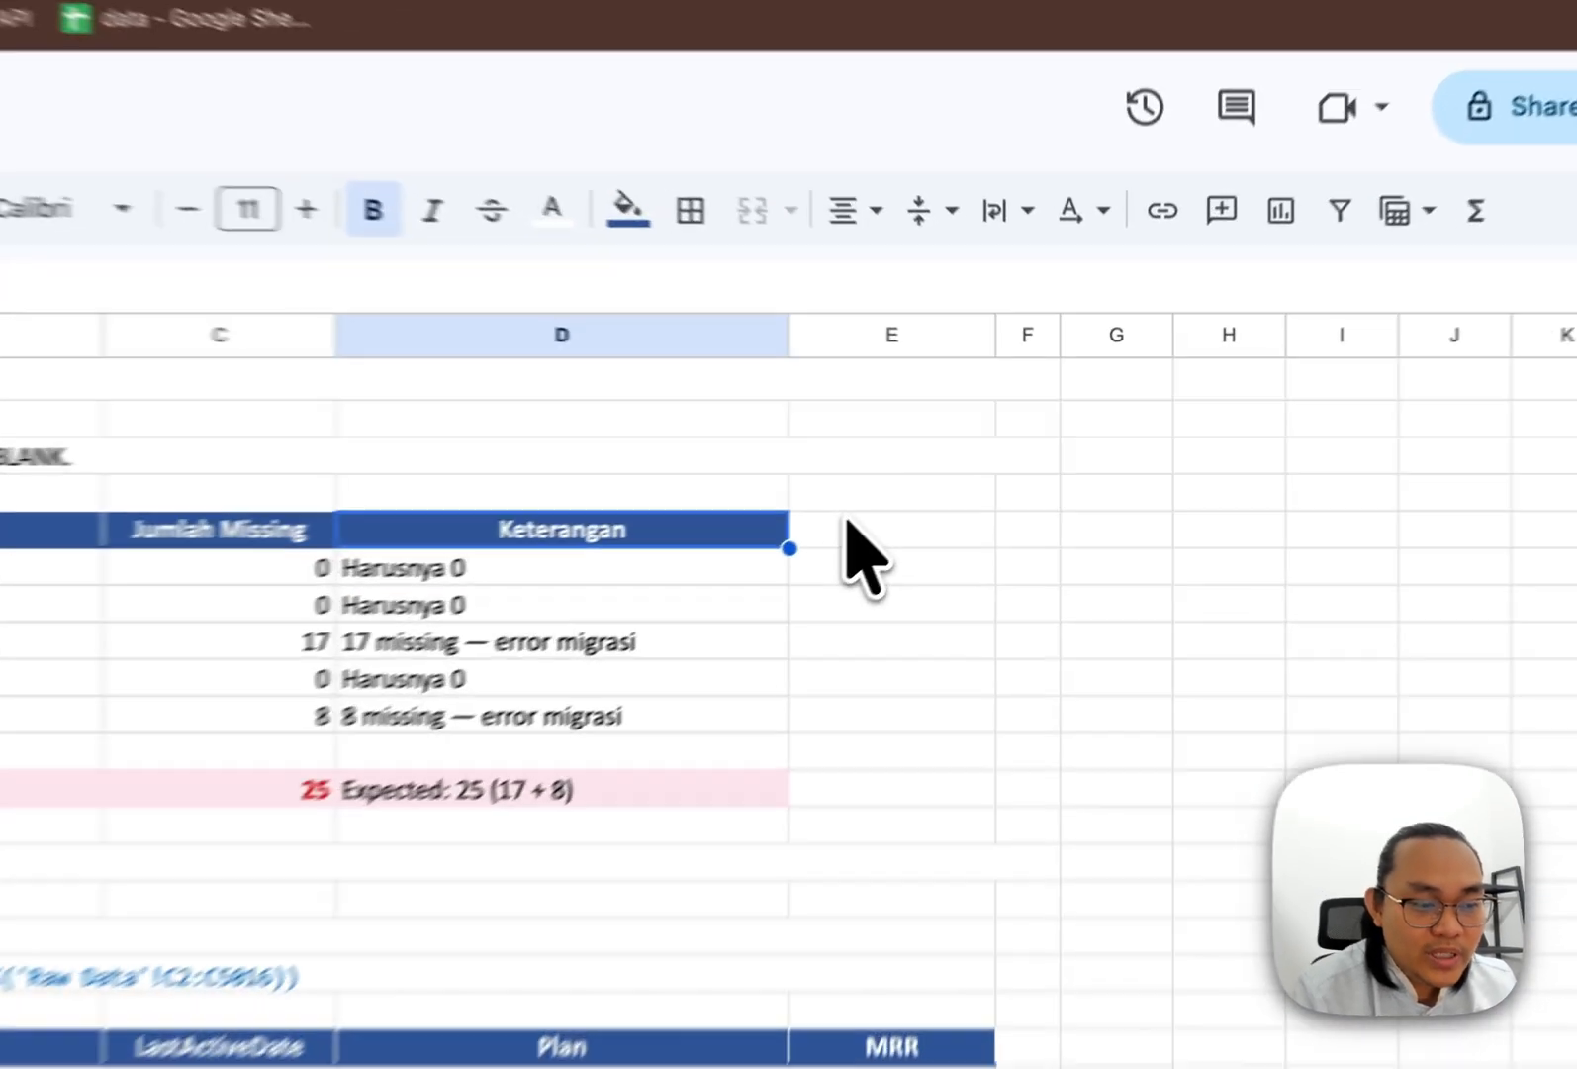
# Step: Add the note "Salah input data dari Marketing" beside the LastActiveDate row in the next empty column
pyautogui.click(977, 466)
pyautogui.press('Down')
pyautogui.press('Down')
pyautogui.press('Down')
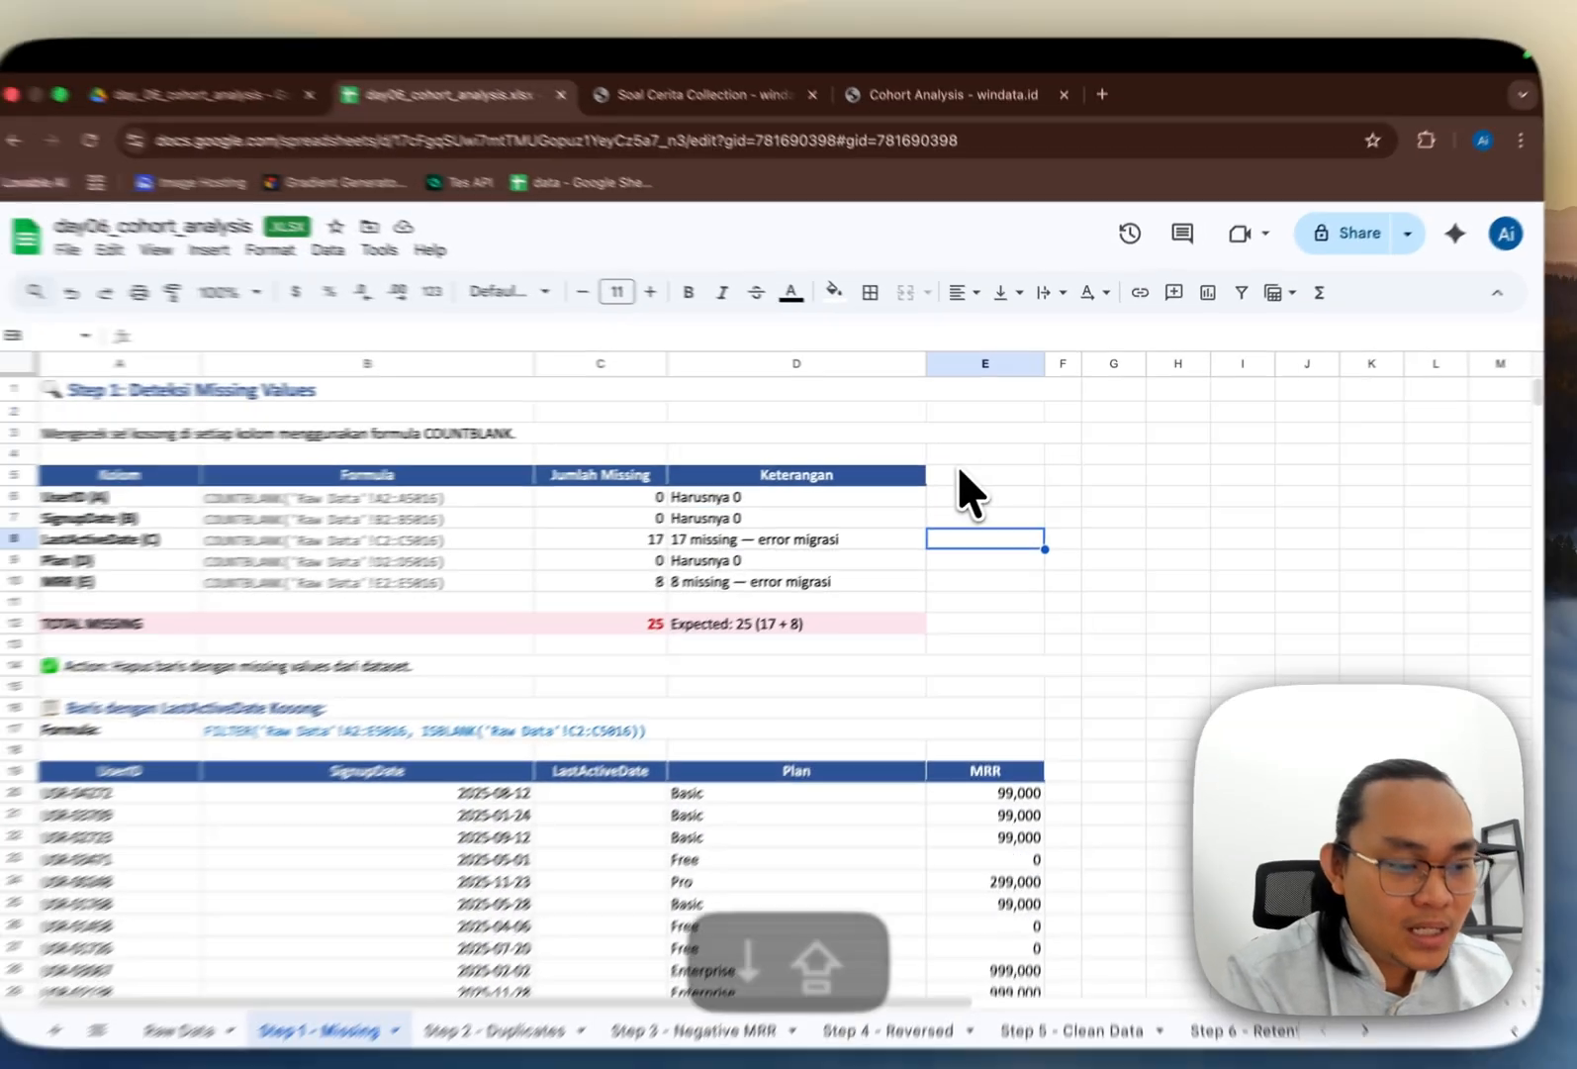
pyautogui.write('MI')
pyautogui.press('BackSpace')
pyautogui.press('BackSpace')
pyautogui.write('SAL')
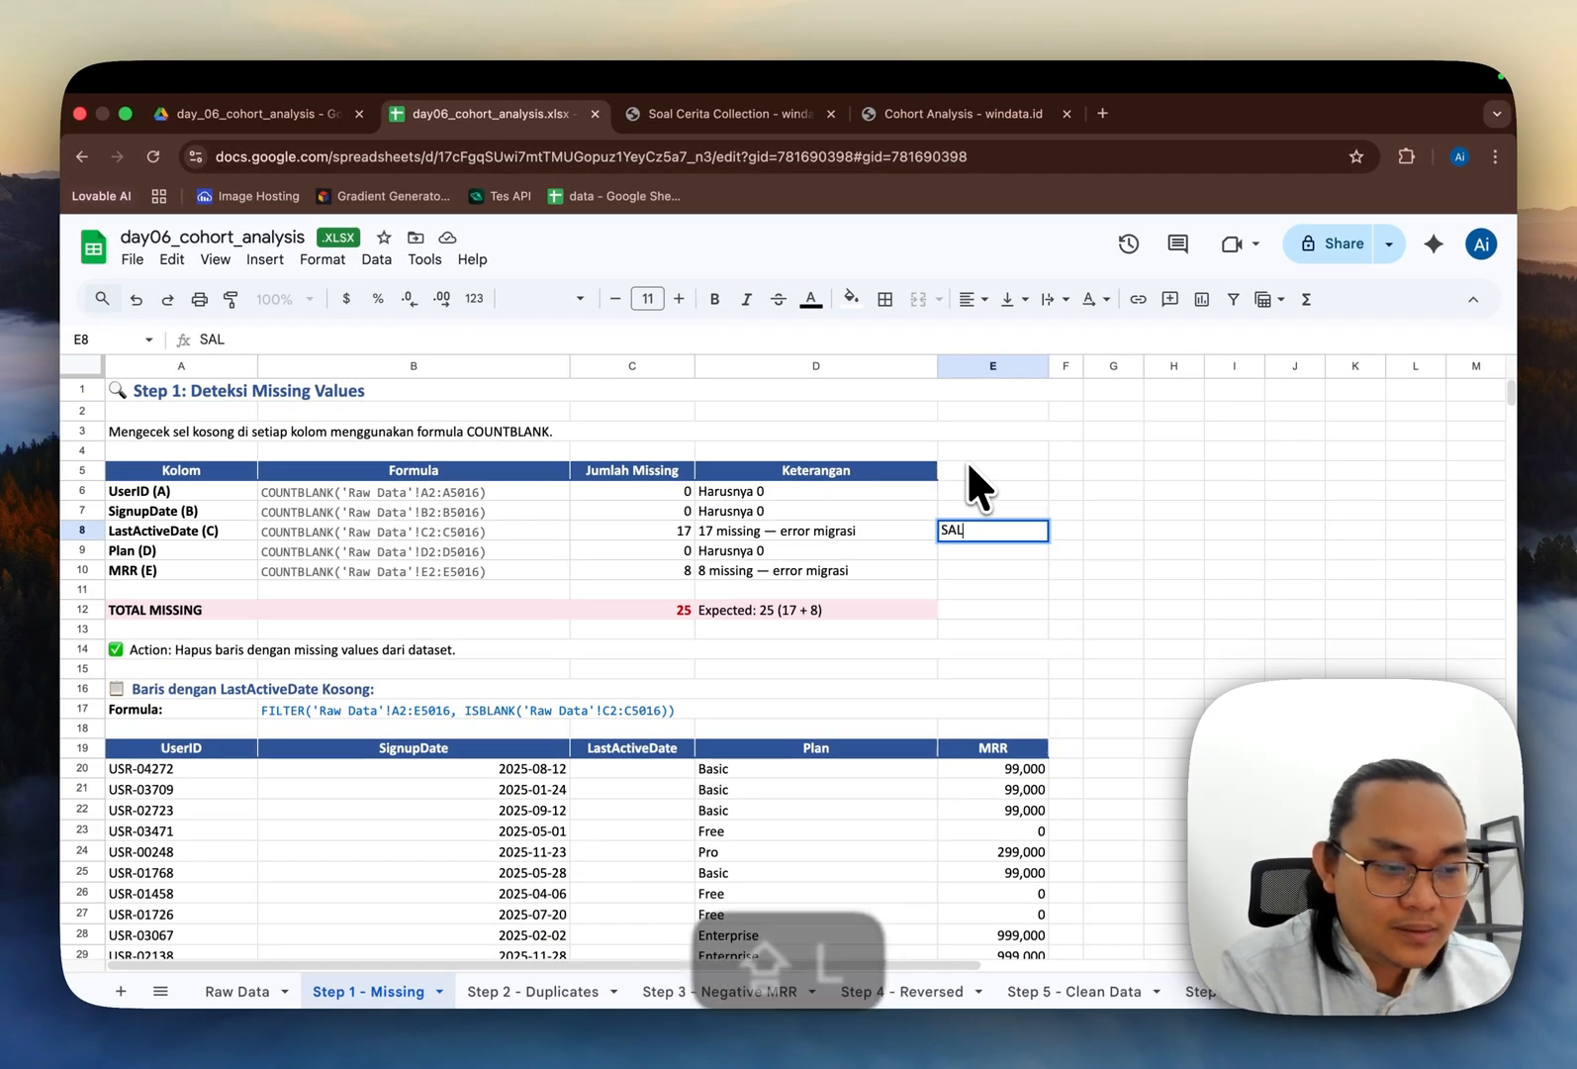
pyautogui.press('BackSpace')
pyautogui.press('BackSpace')
pyautogui.write('alah input dat')
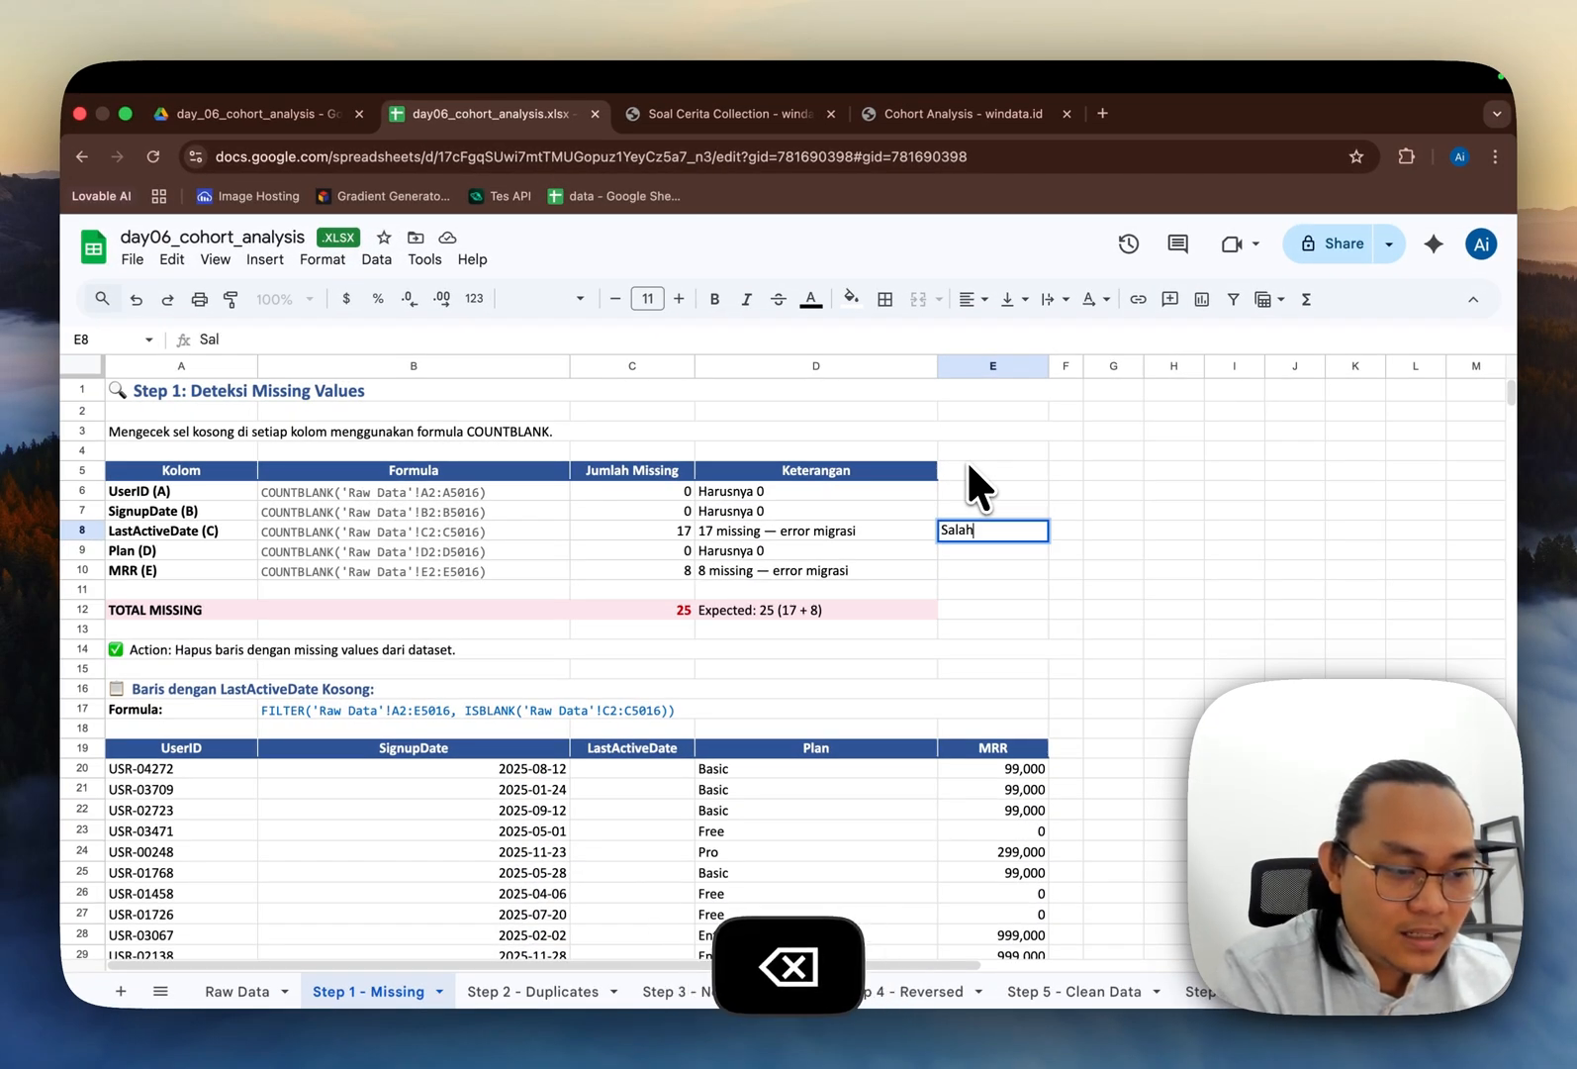
pyautogui.write('a dari')
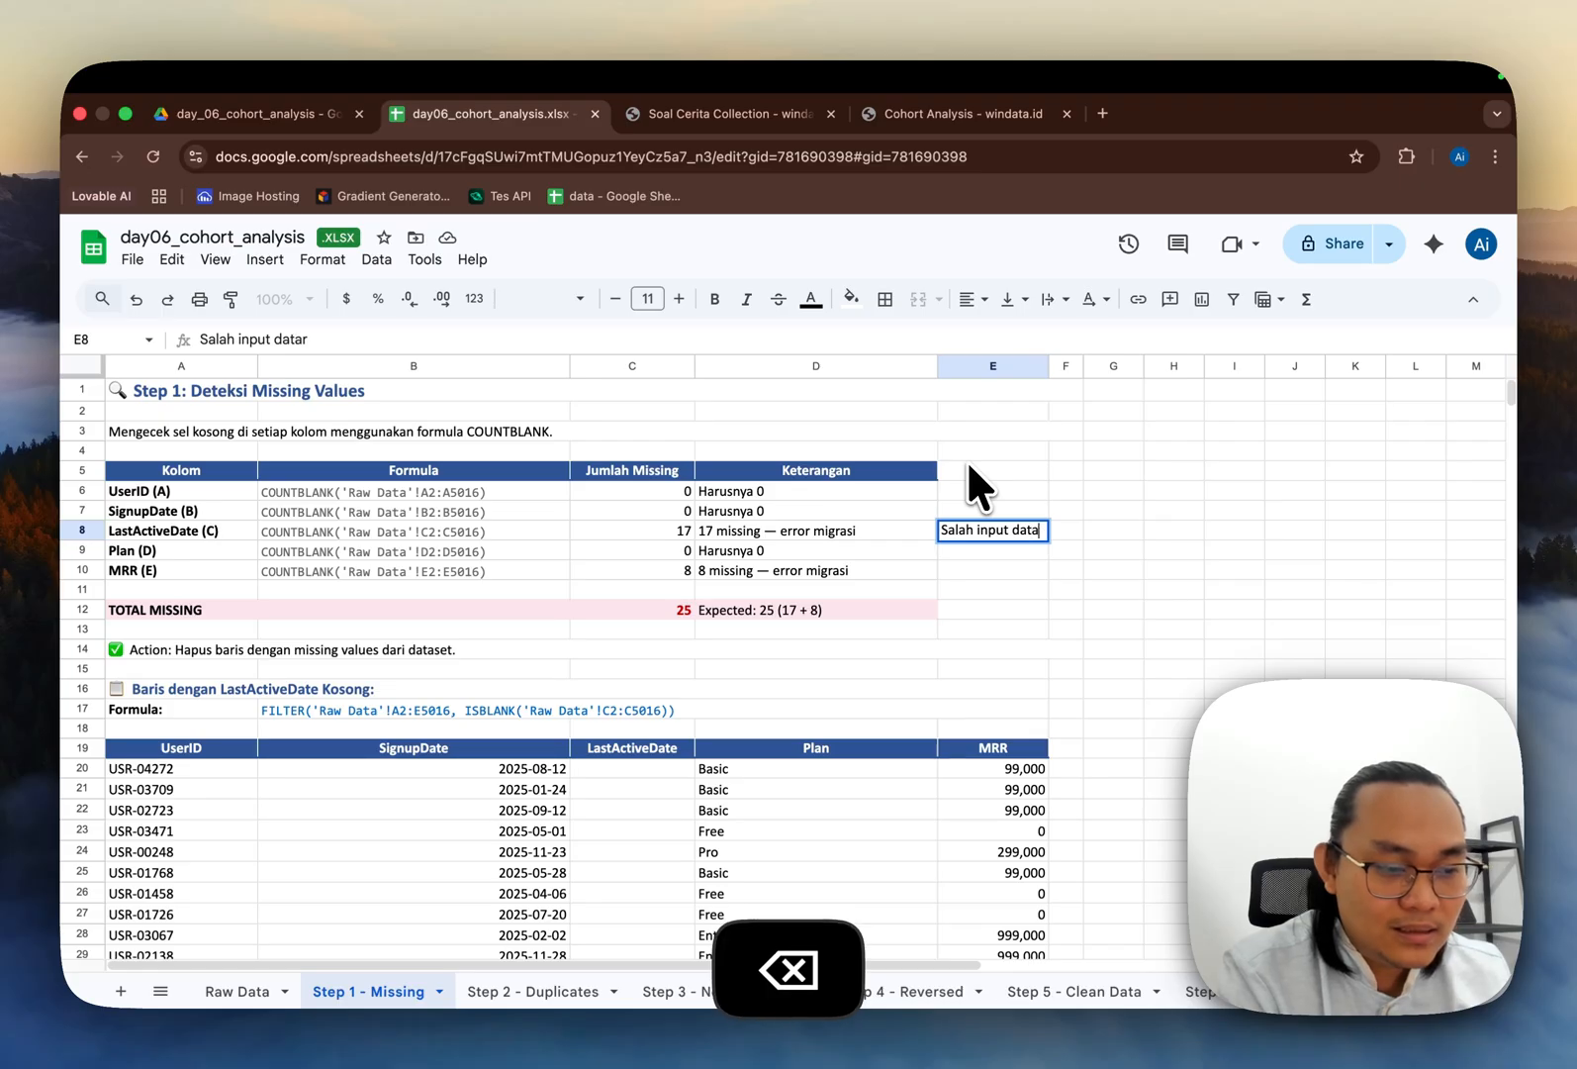
pyautogui.write(' Us')
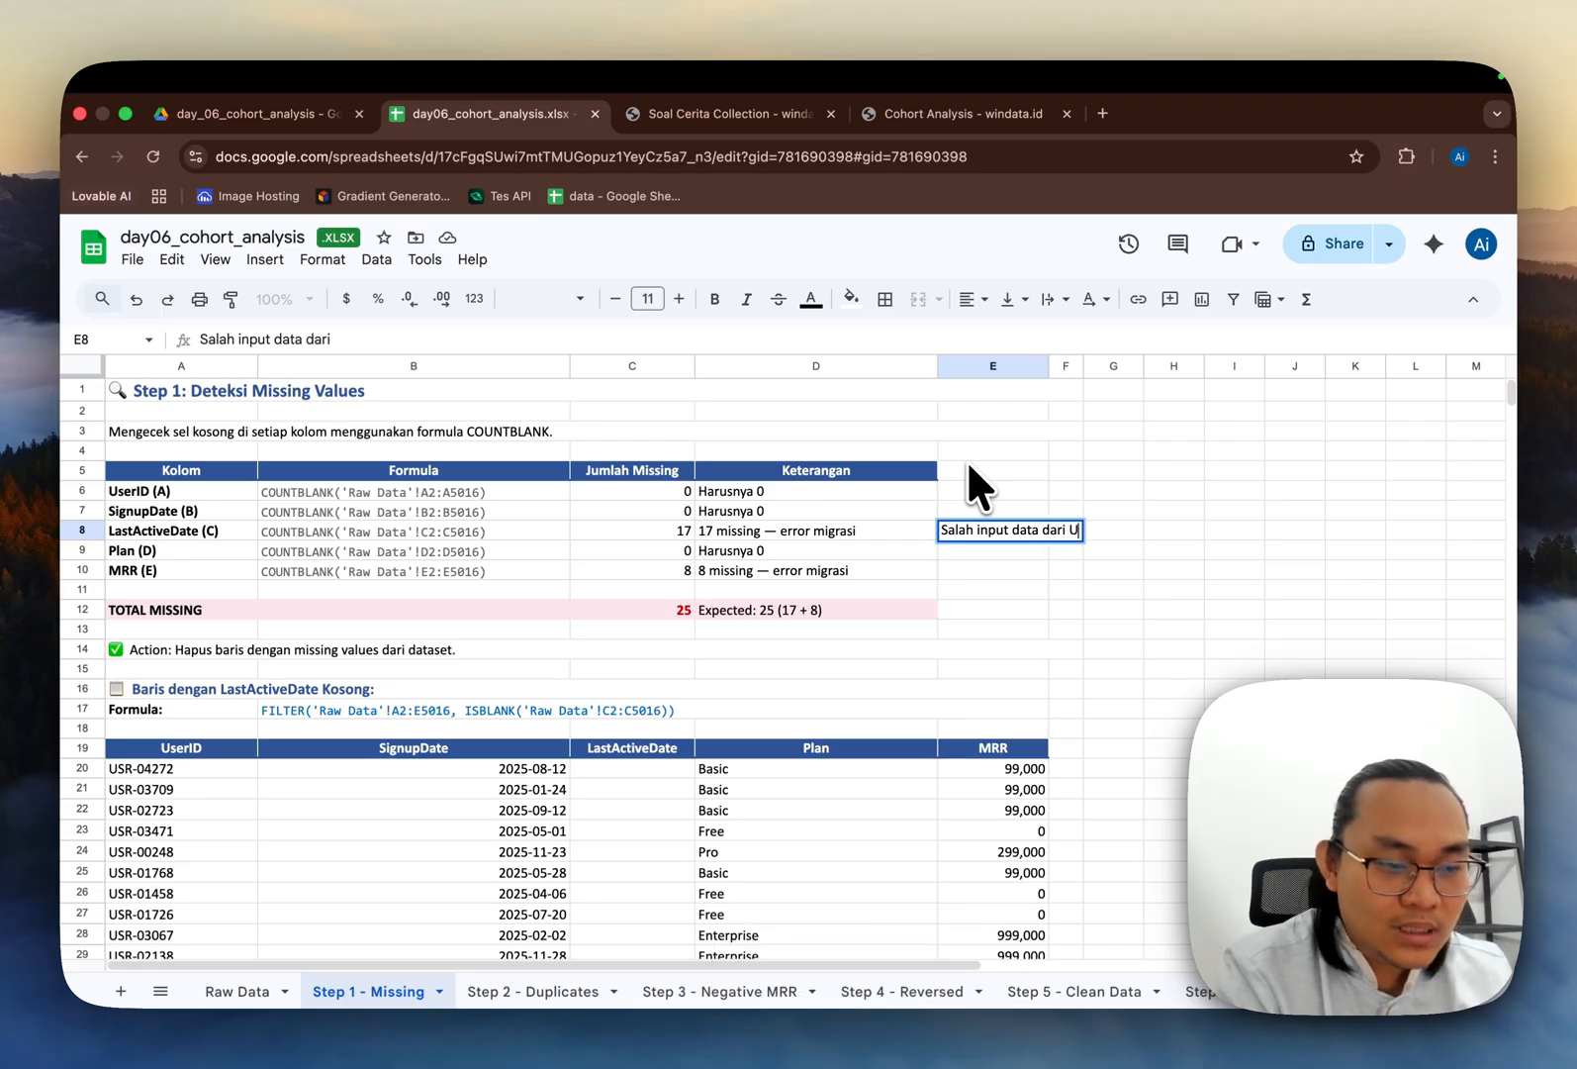
pyautogui.press('BackSpace')
pyautogui.press('BackSpace')
pyautogui.write('Markte')
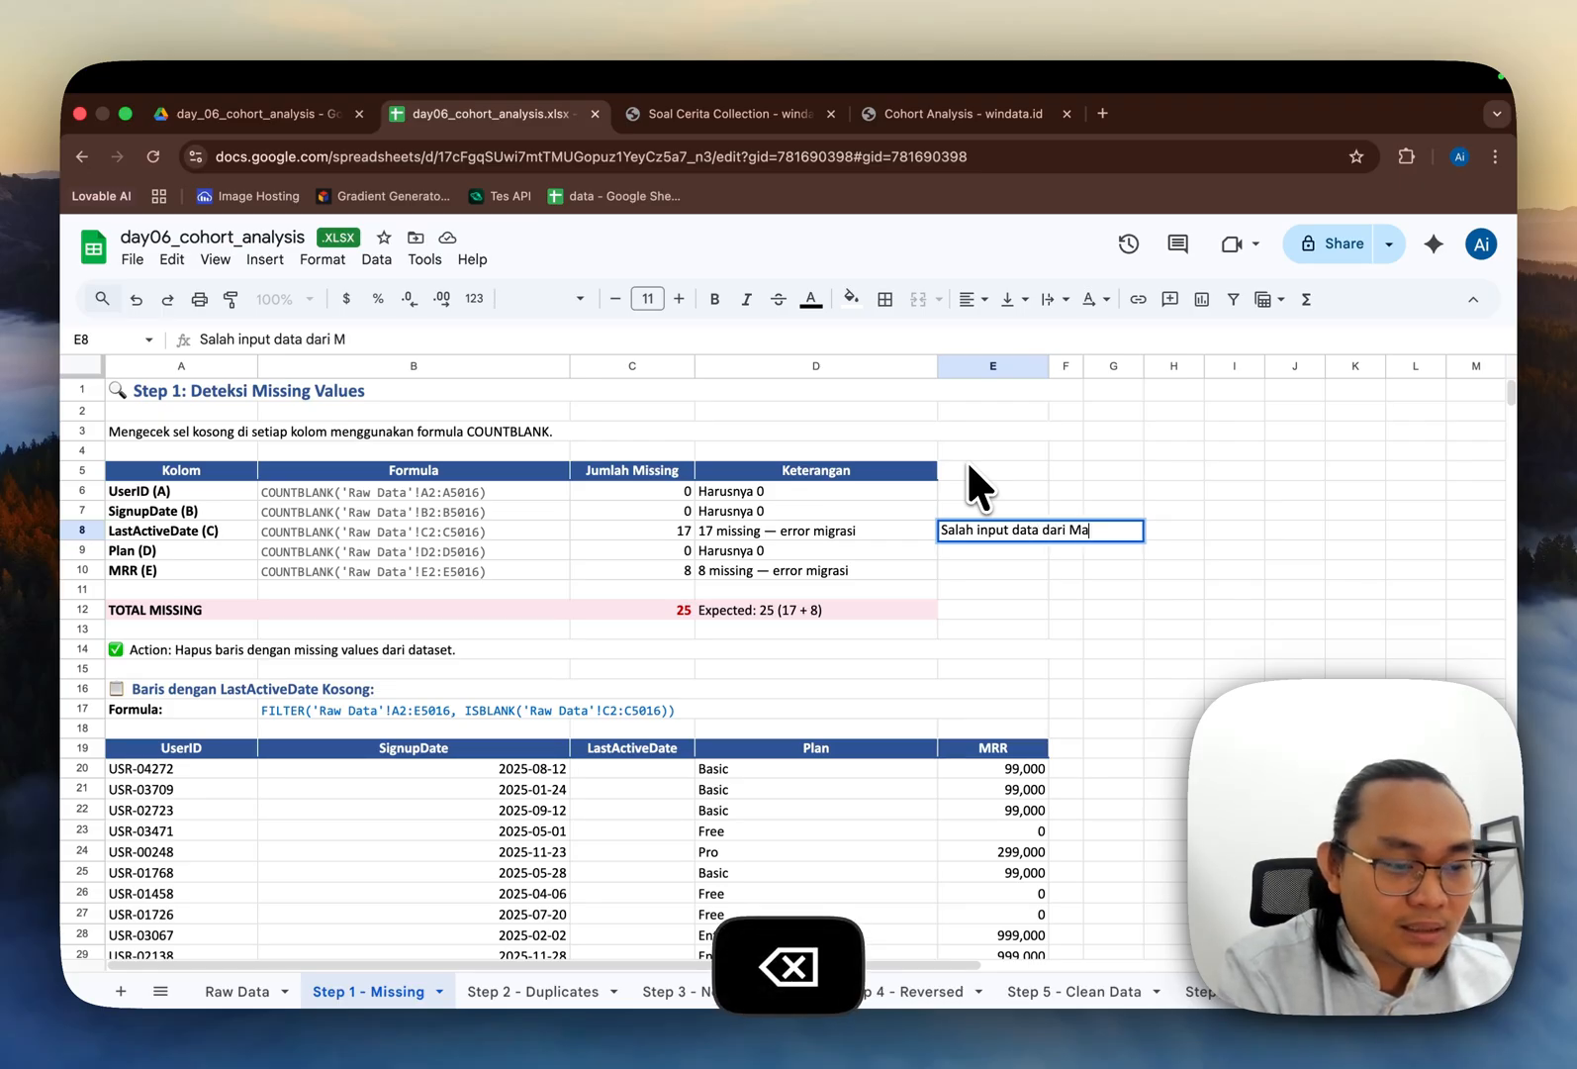
pyautogui.press('BackSpace')
pyautogui.press('BackSpace')
pyautogui.write('eting')
pyautogui.press('Return')
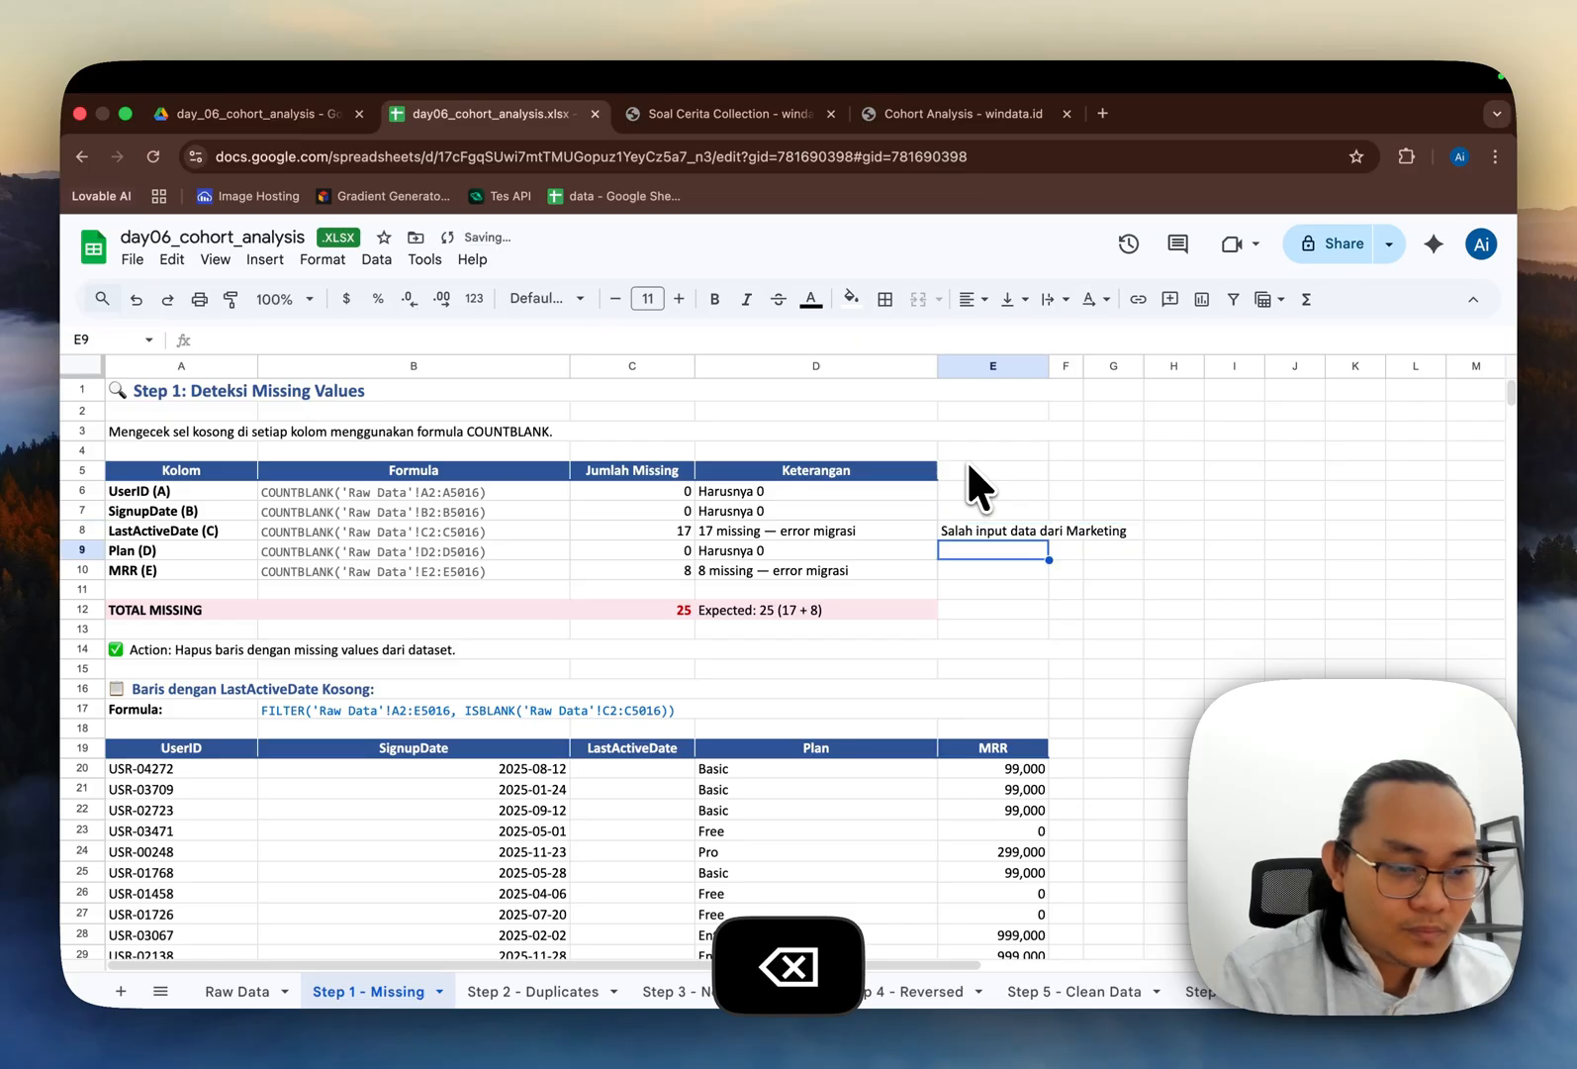
# Step: Label that new notes column with the header "Note"
pyautogui.press('Up')
pyautogui.press('Up')
pyautogui.press('Up')
pyautogui.press('Up')
pyautogui.write('Notes')
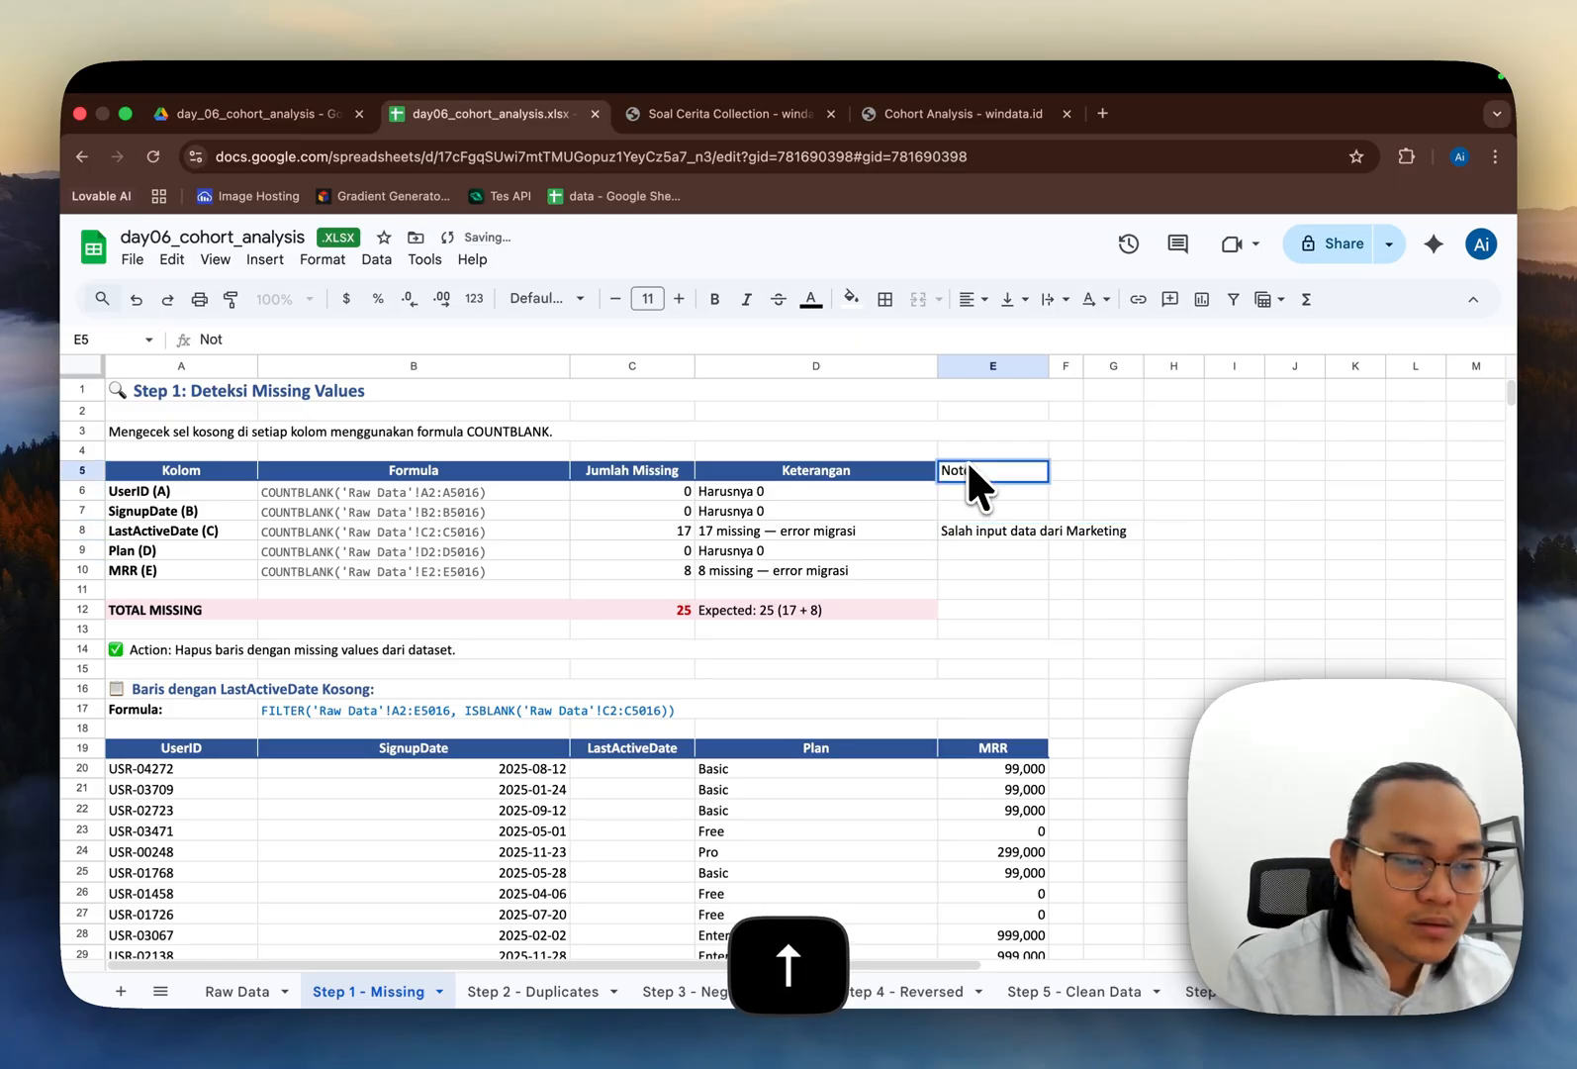
pyautogui.press('Return')
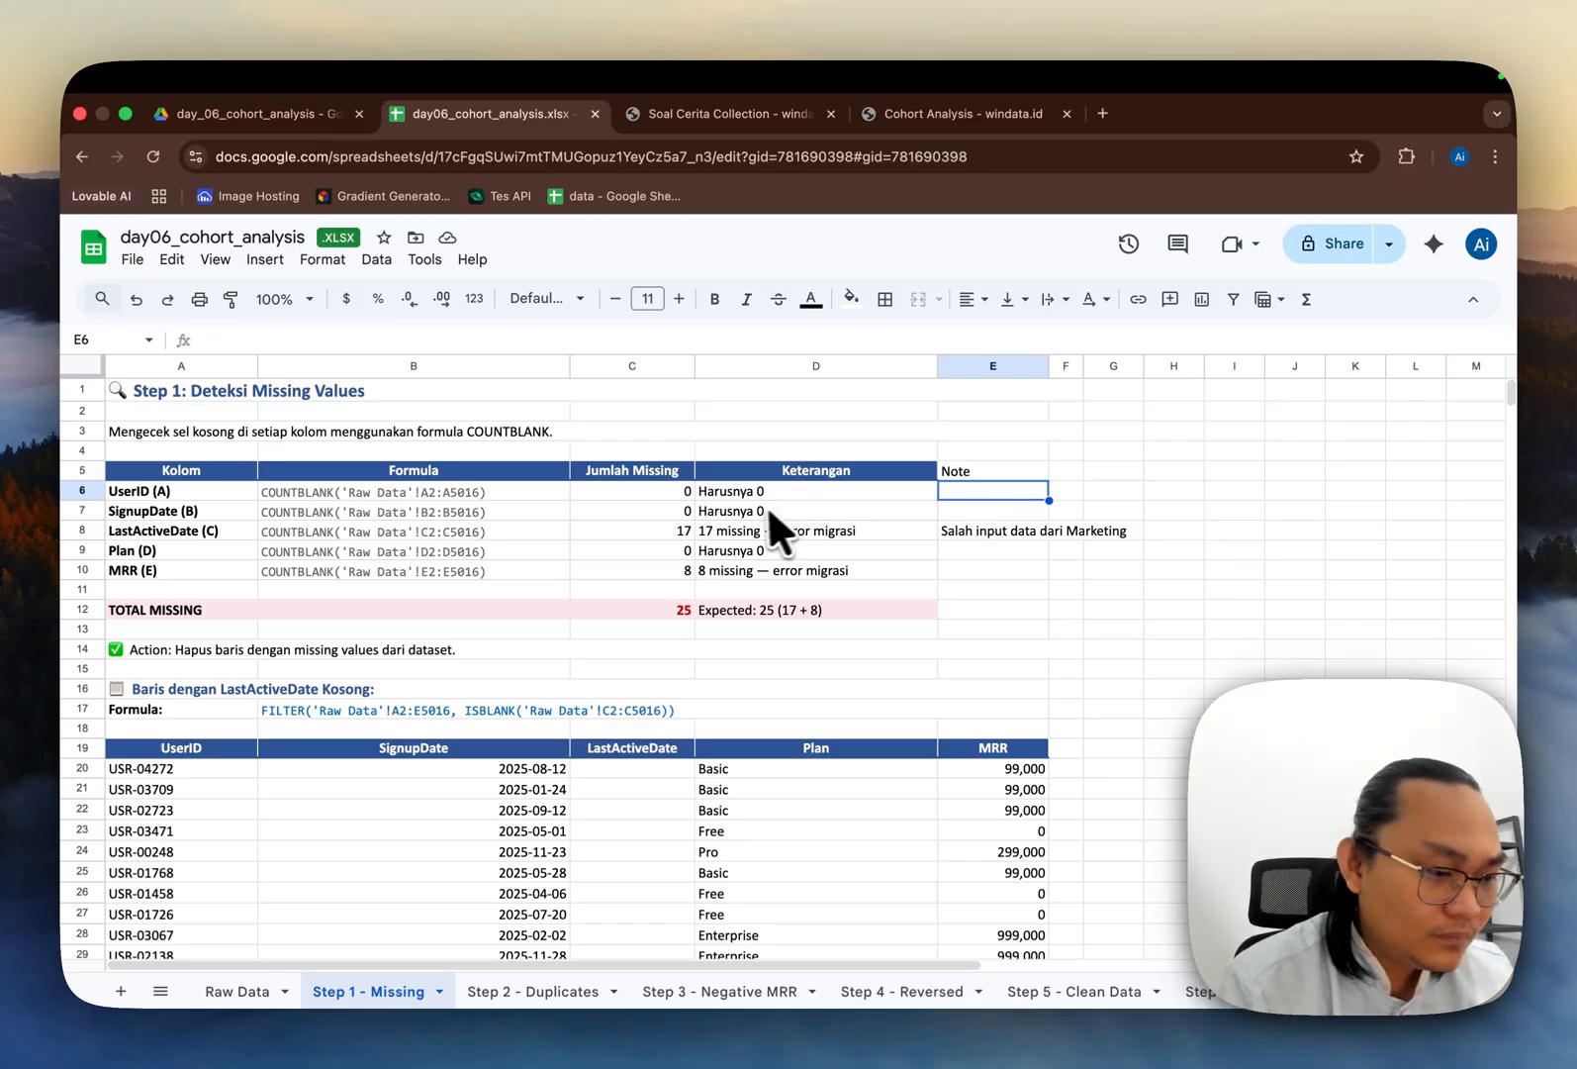
# Step: Inspect the FILTER formula that lists the rows with an empty LastActiveDate
pyautogui.scroll(-5, 745, 594)
pyautogui.scroll(5, 744, 595)
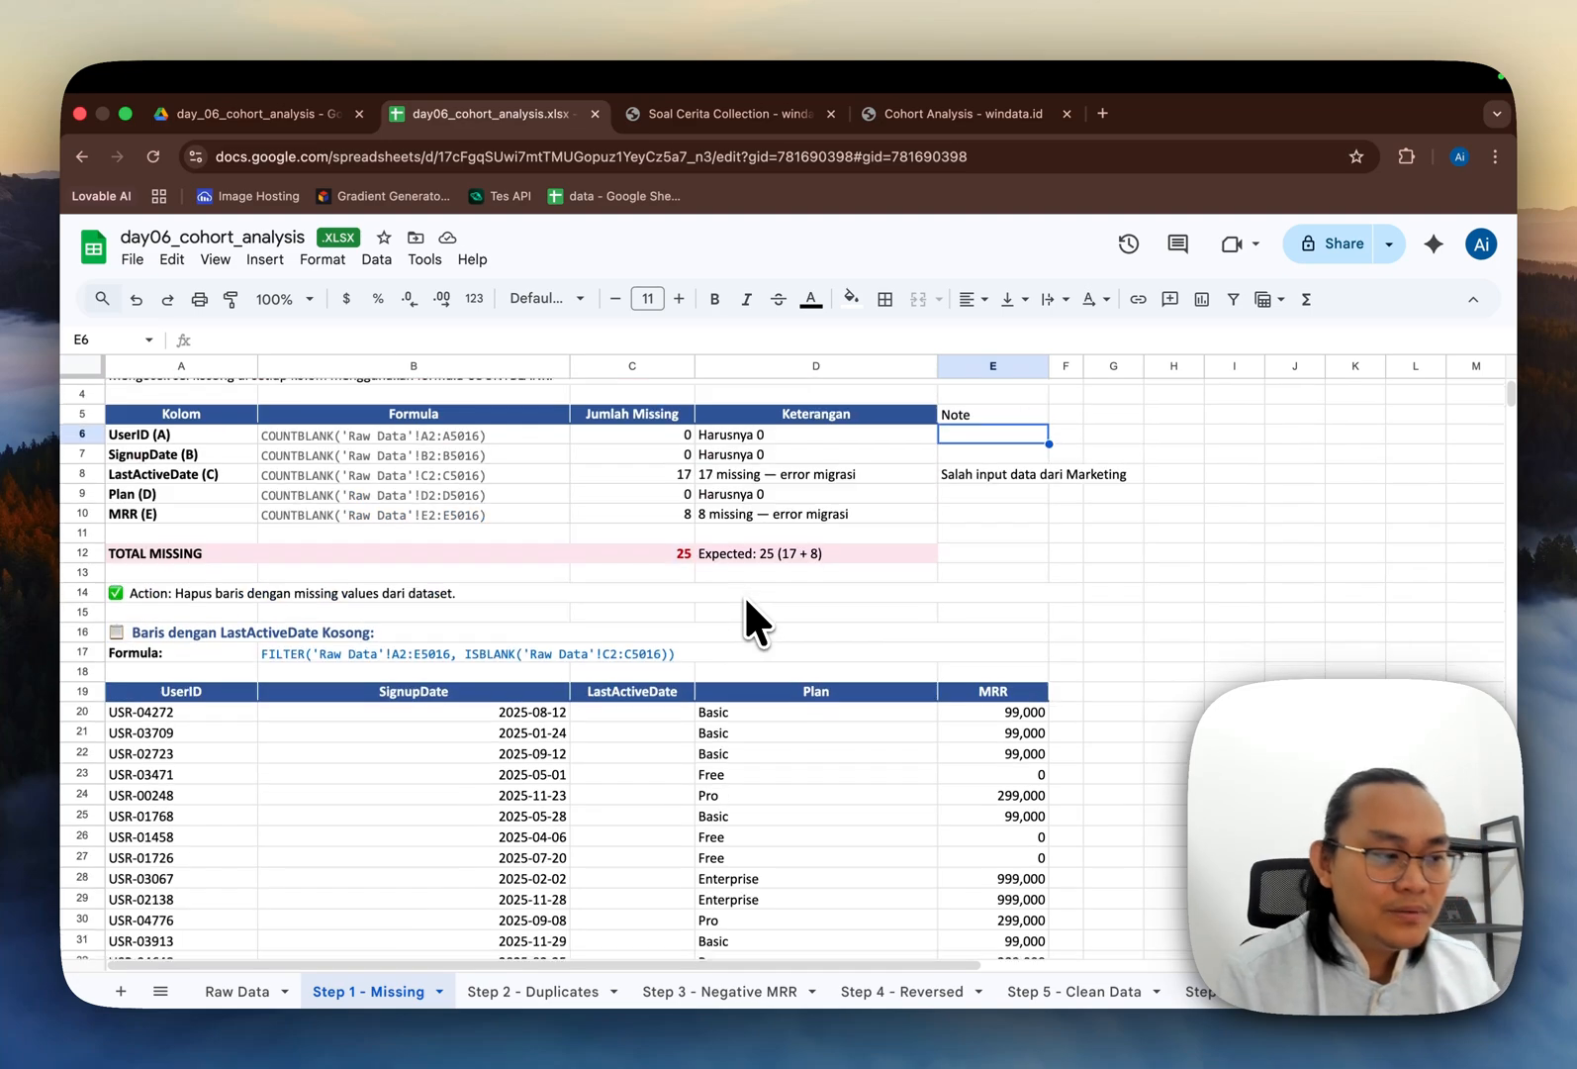
pyautogui.click(237, 436)
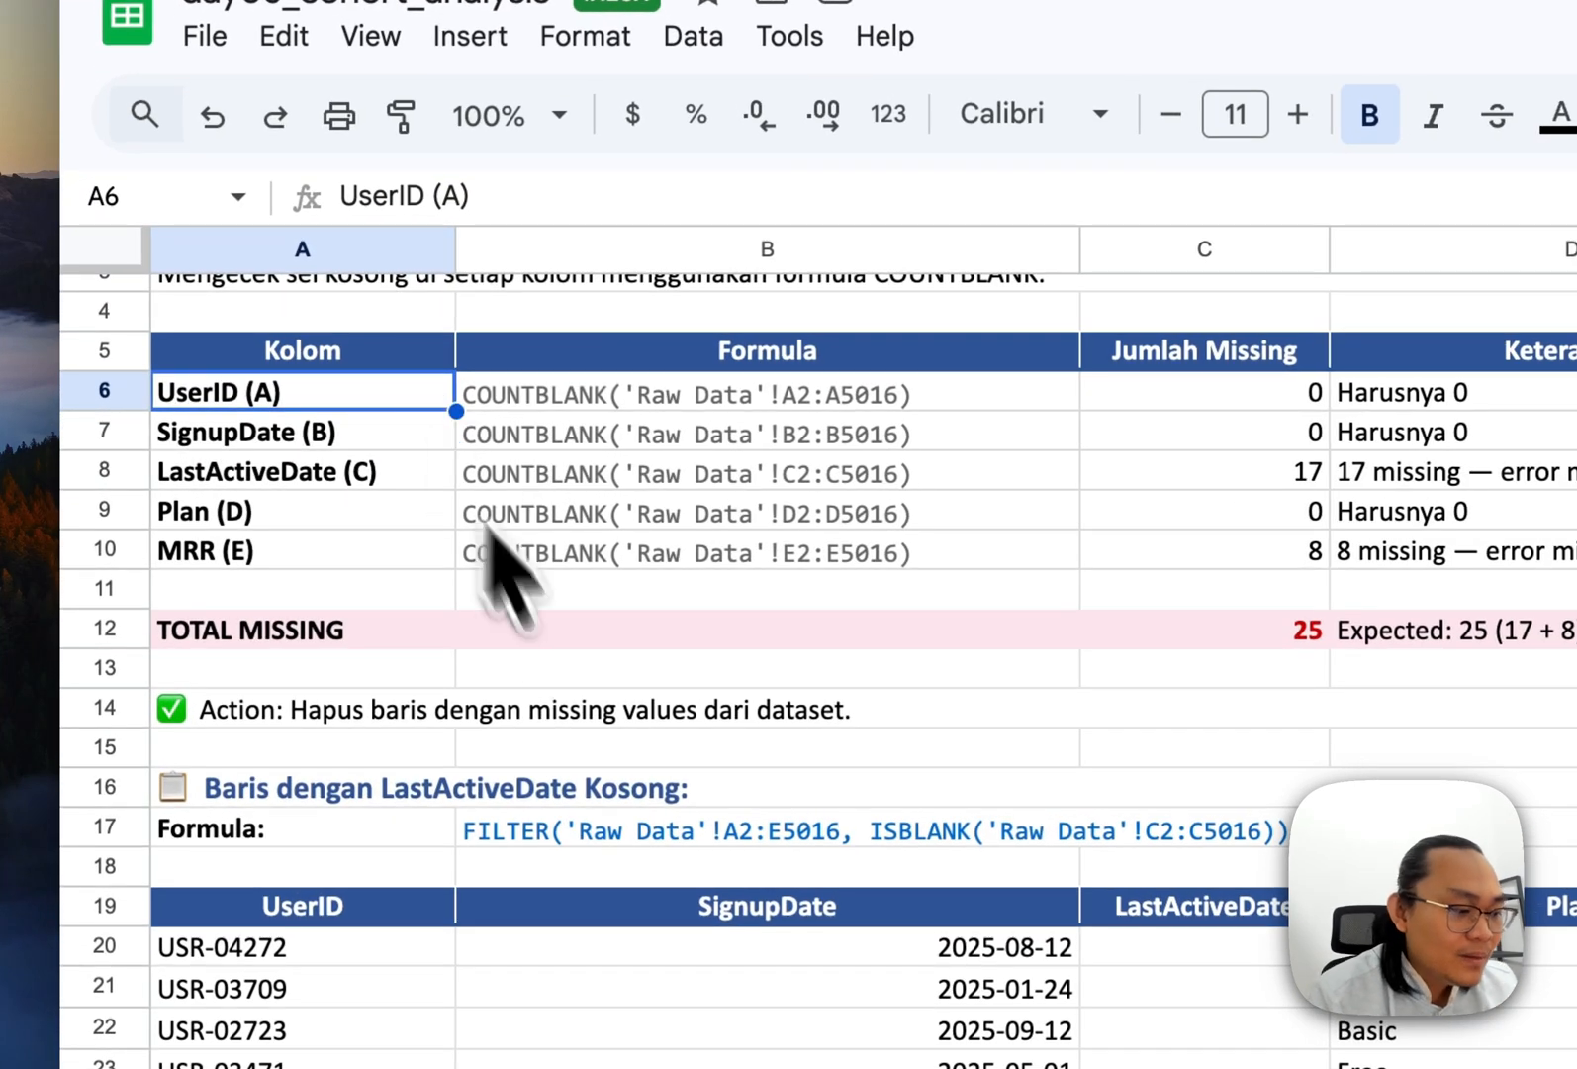
pyautogui.scroll(-3, 554, 653)
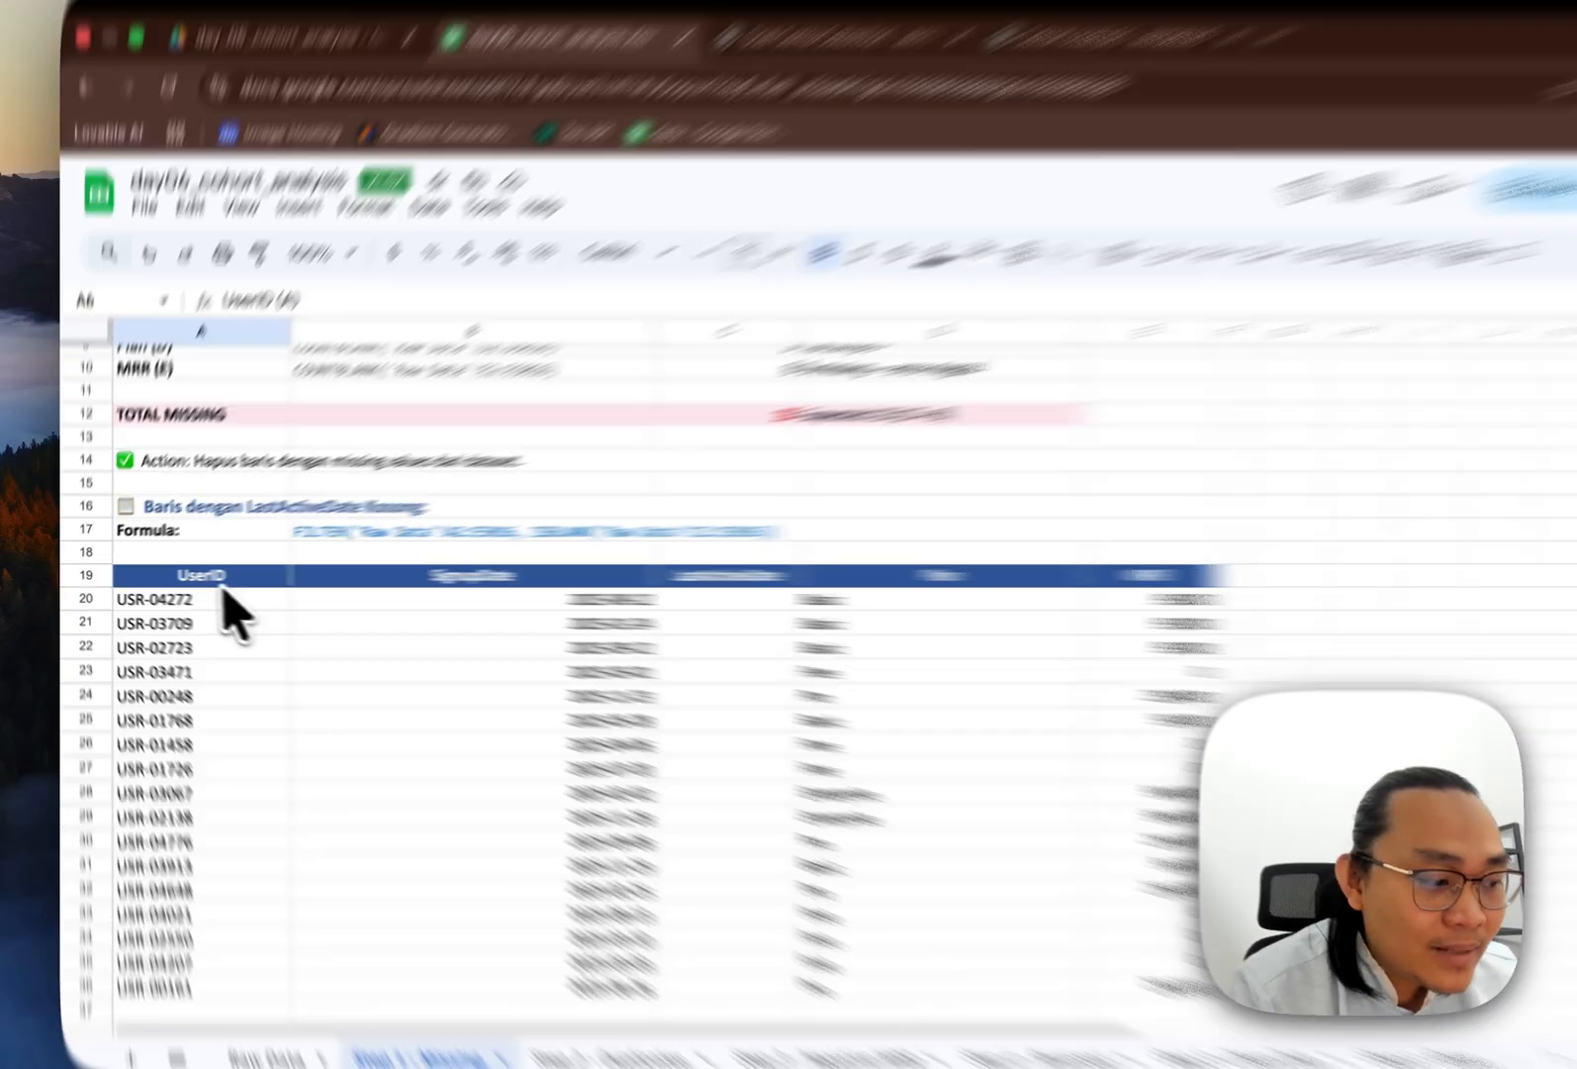
pyautogui.click(181, 579)
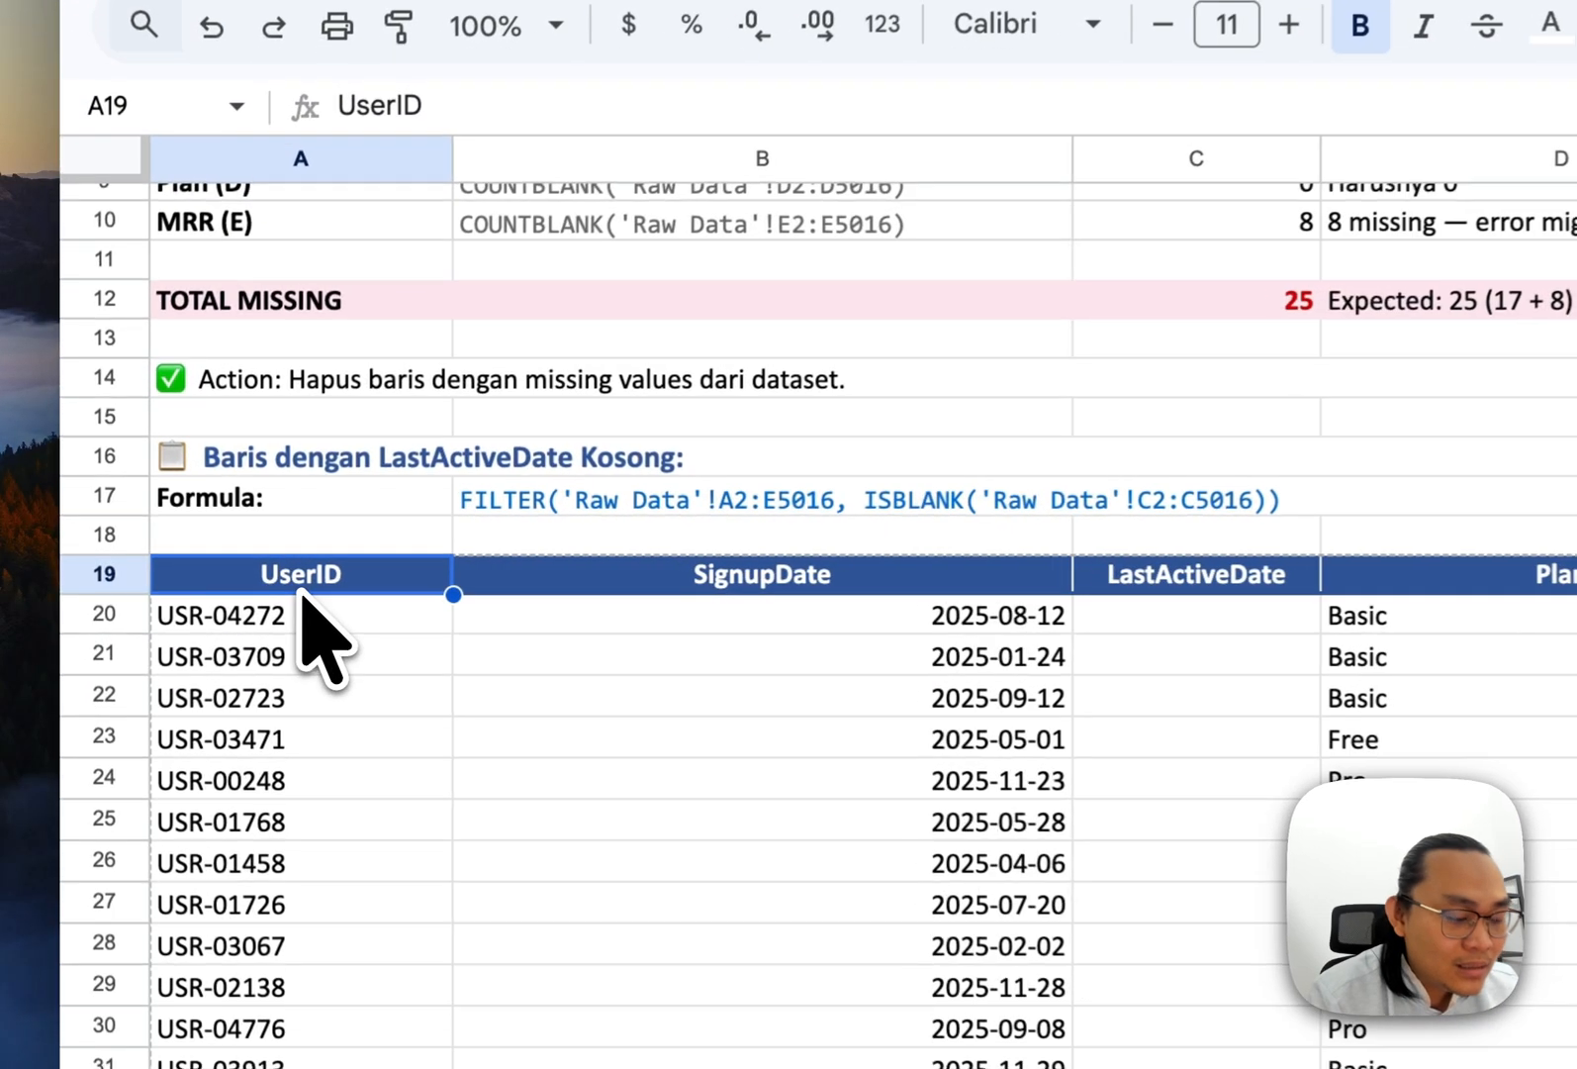
pyautogui.scroll(-2, 534, 559)
pyautogui.click(400, 465)
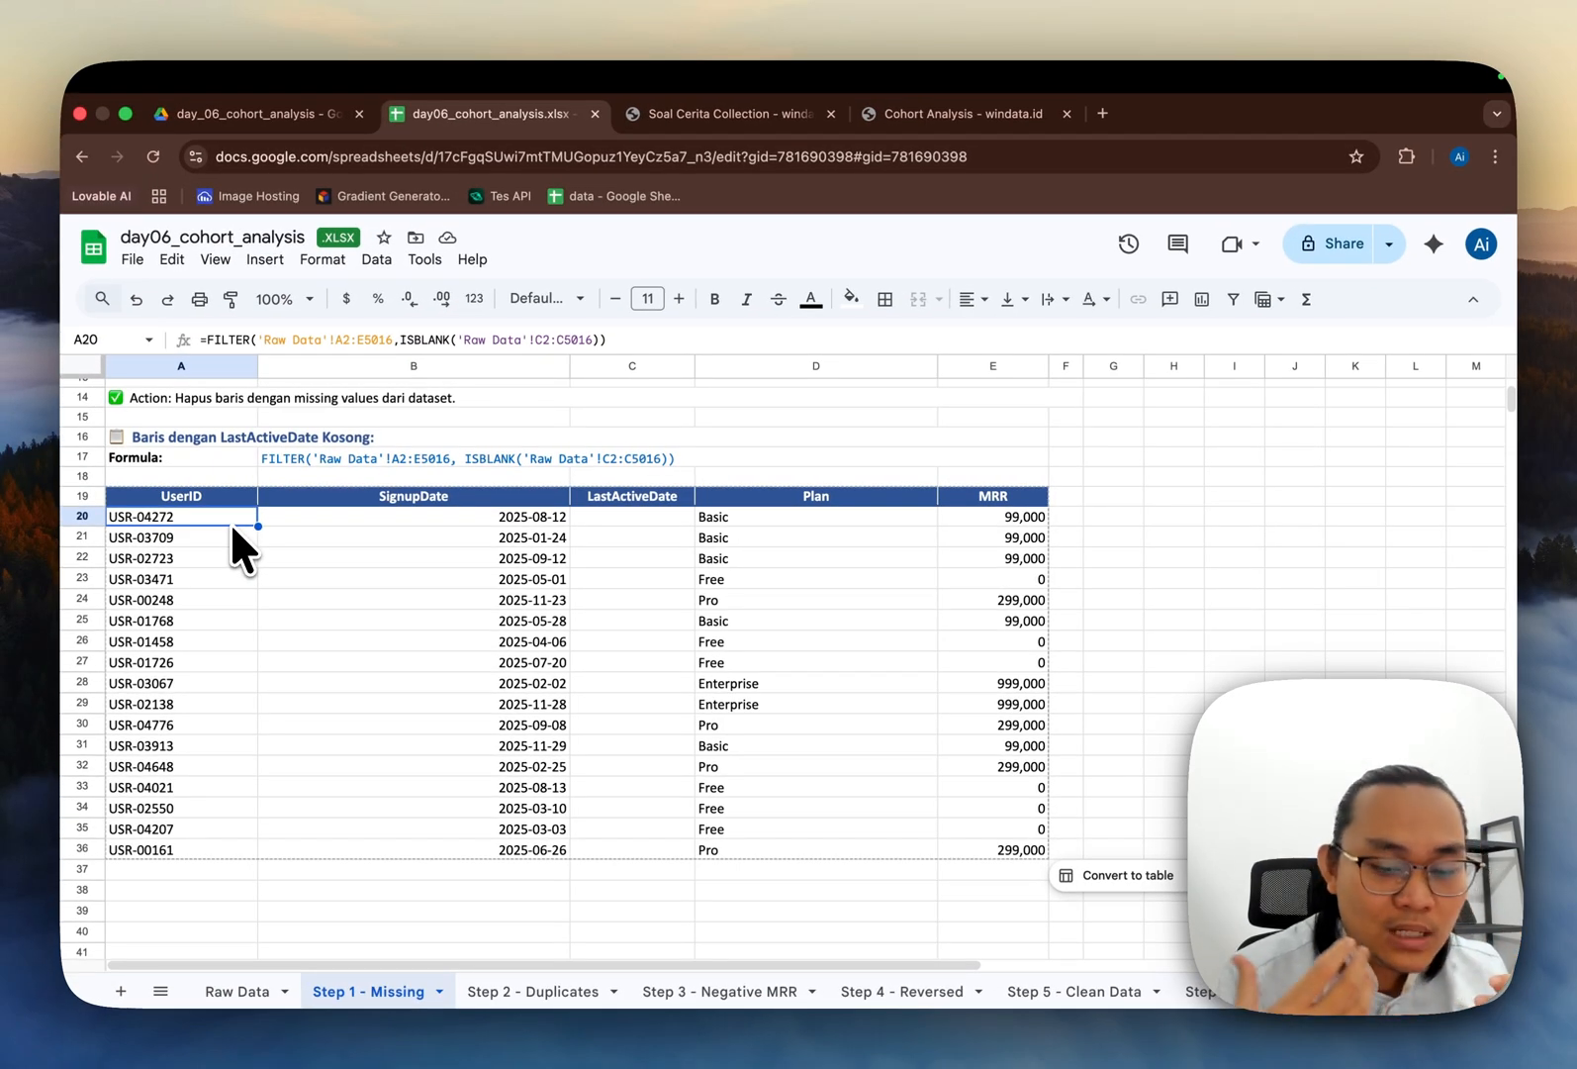
# Step: Navigate through the filtered list of users missing a LastActiveDate from first to last row
pyautogui.press('super+Right')
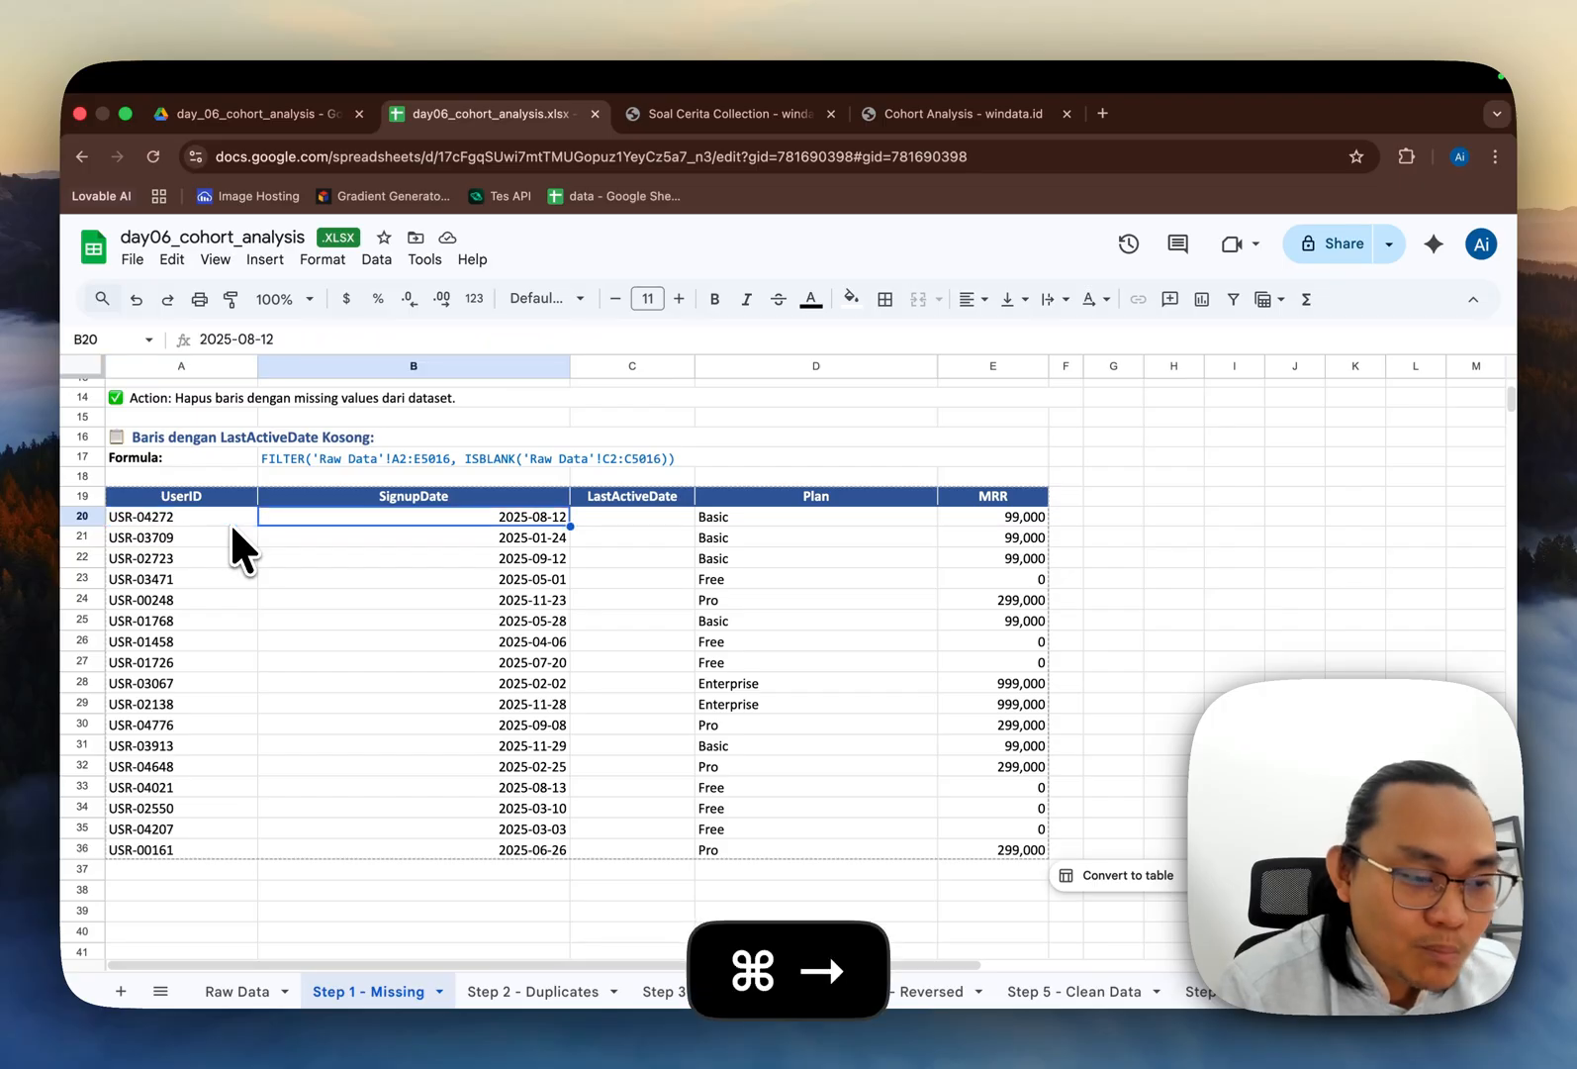
pyautogui.press('super+Left')
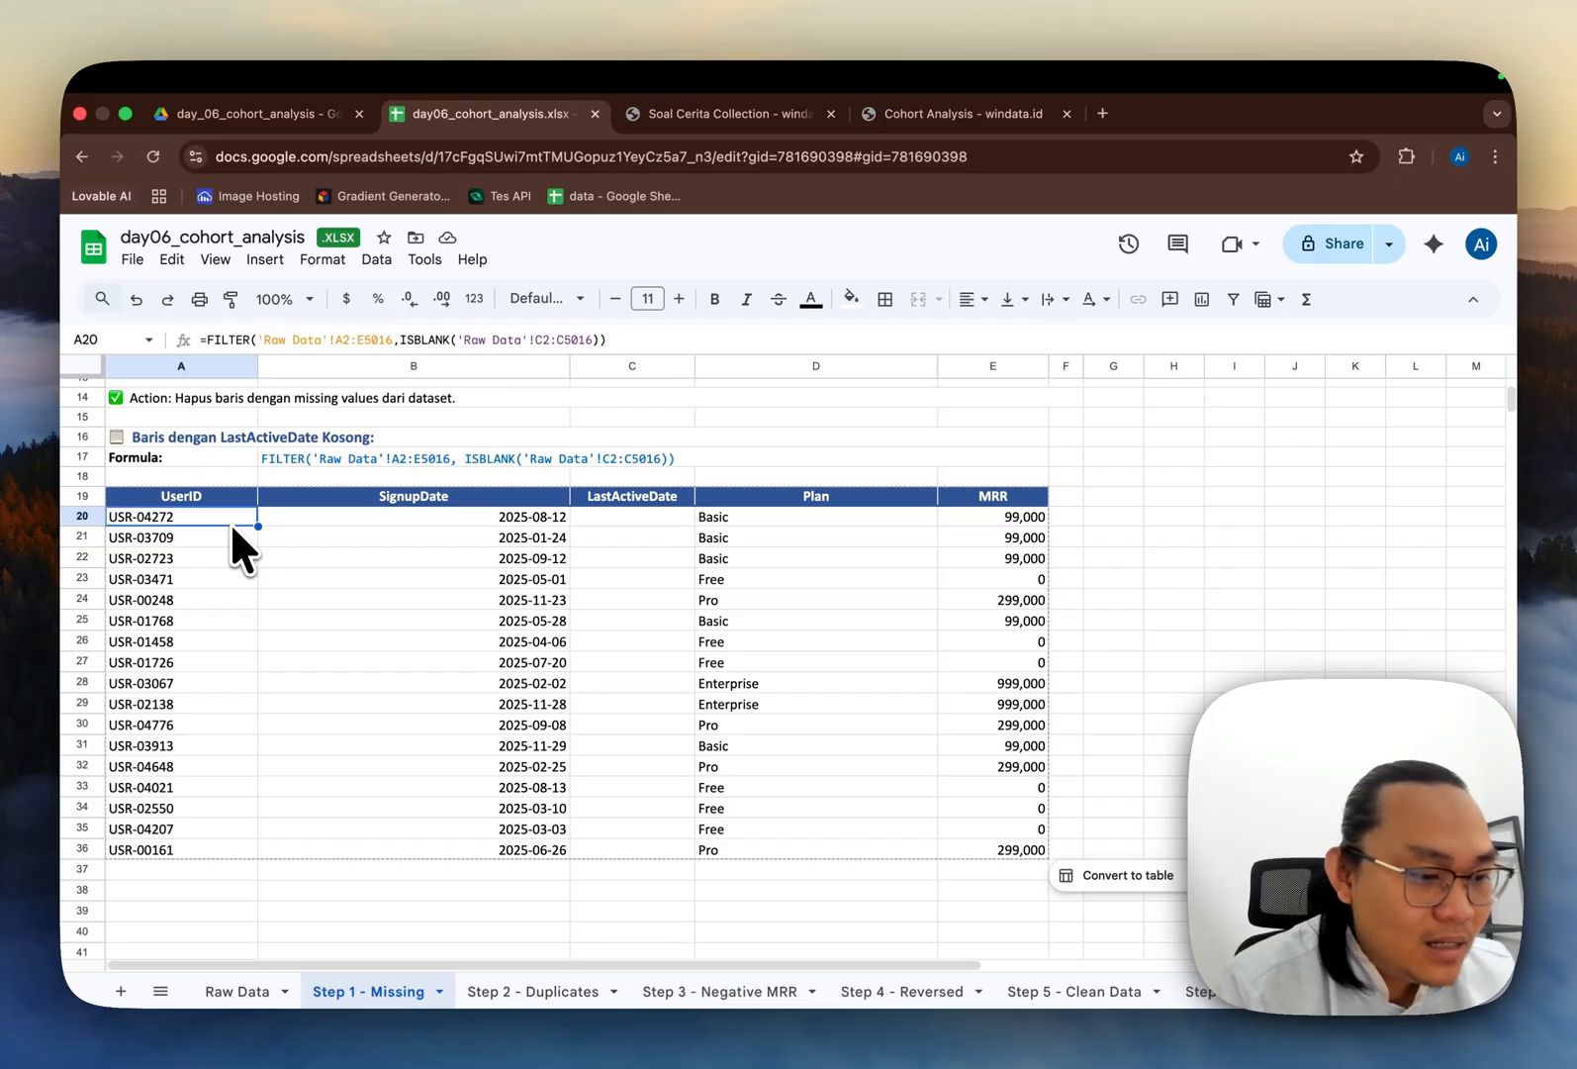
pyautogui.press('Up')
pyautogui.press('Down')
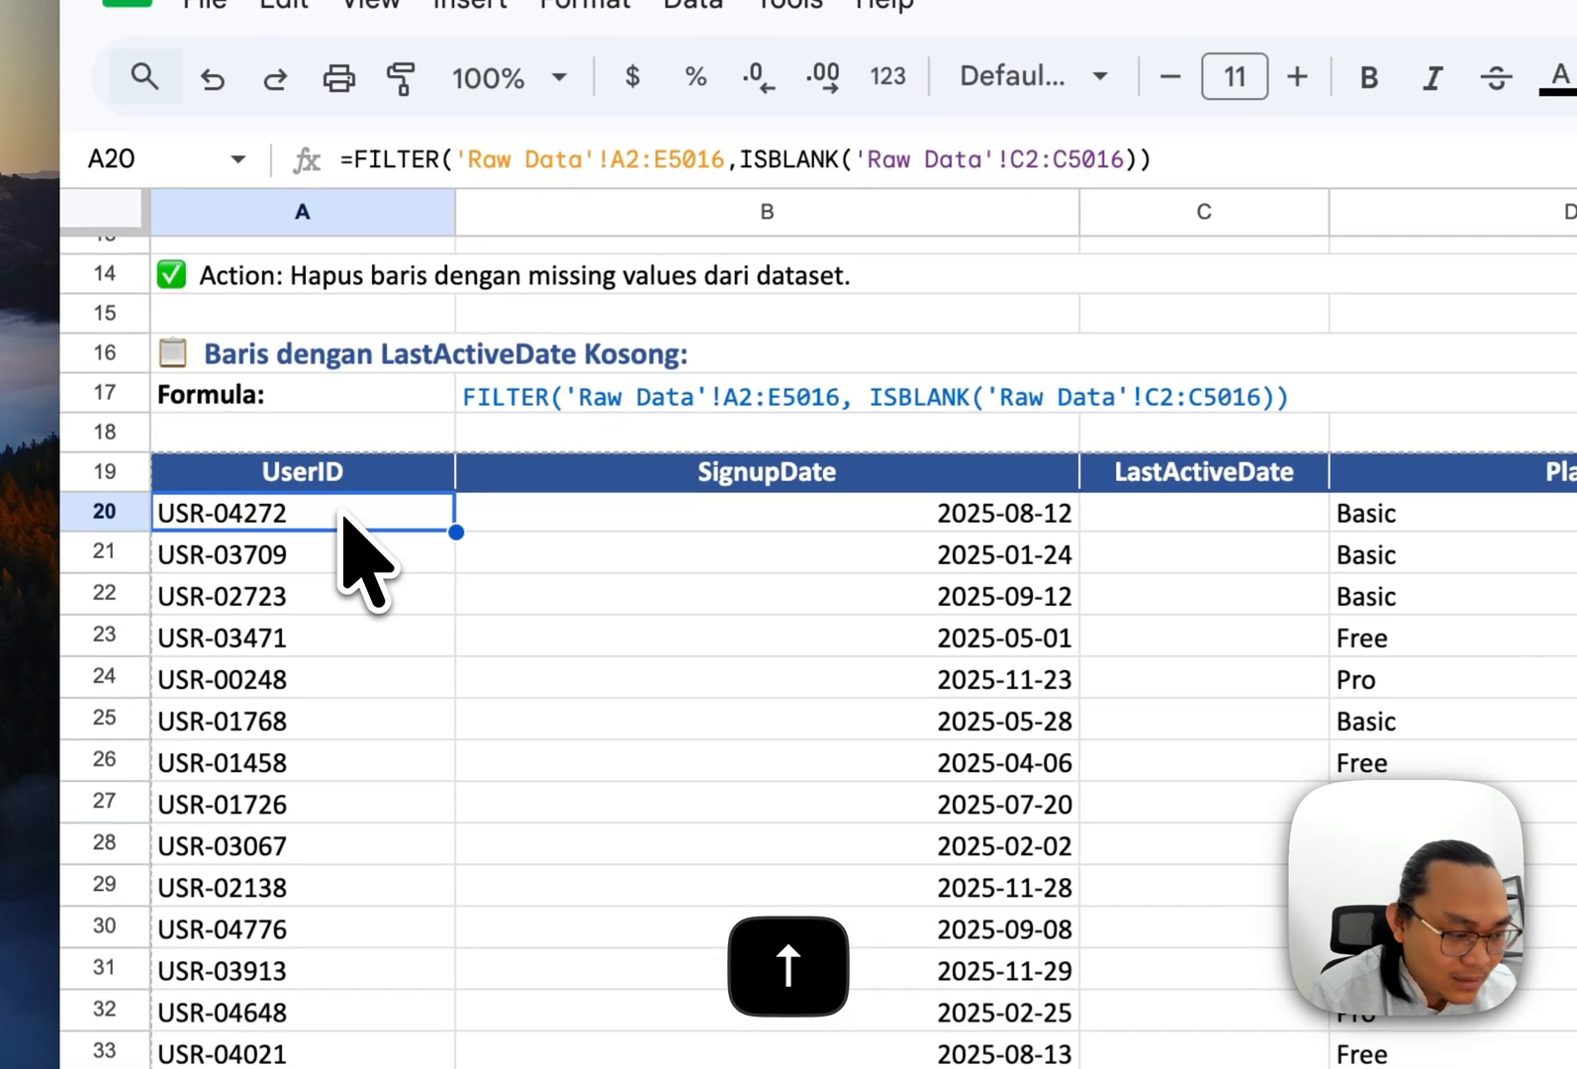
pyautogui.press('super+Down')
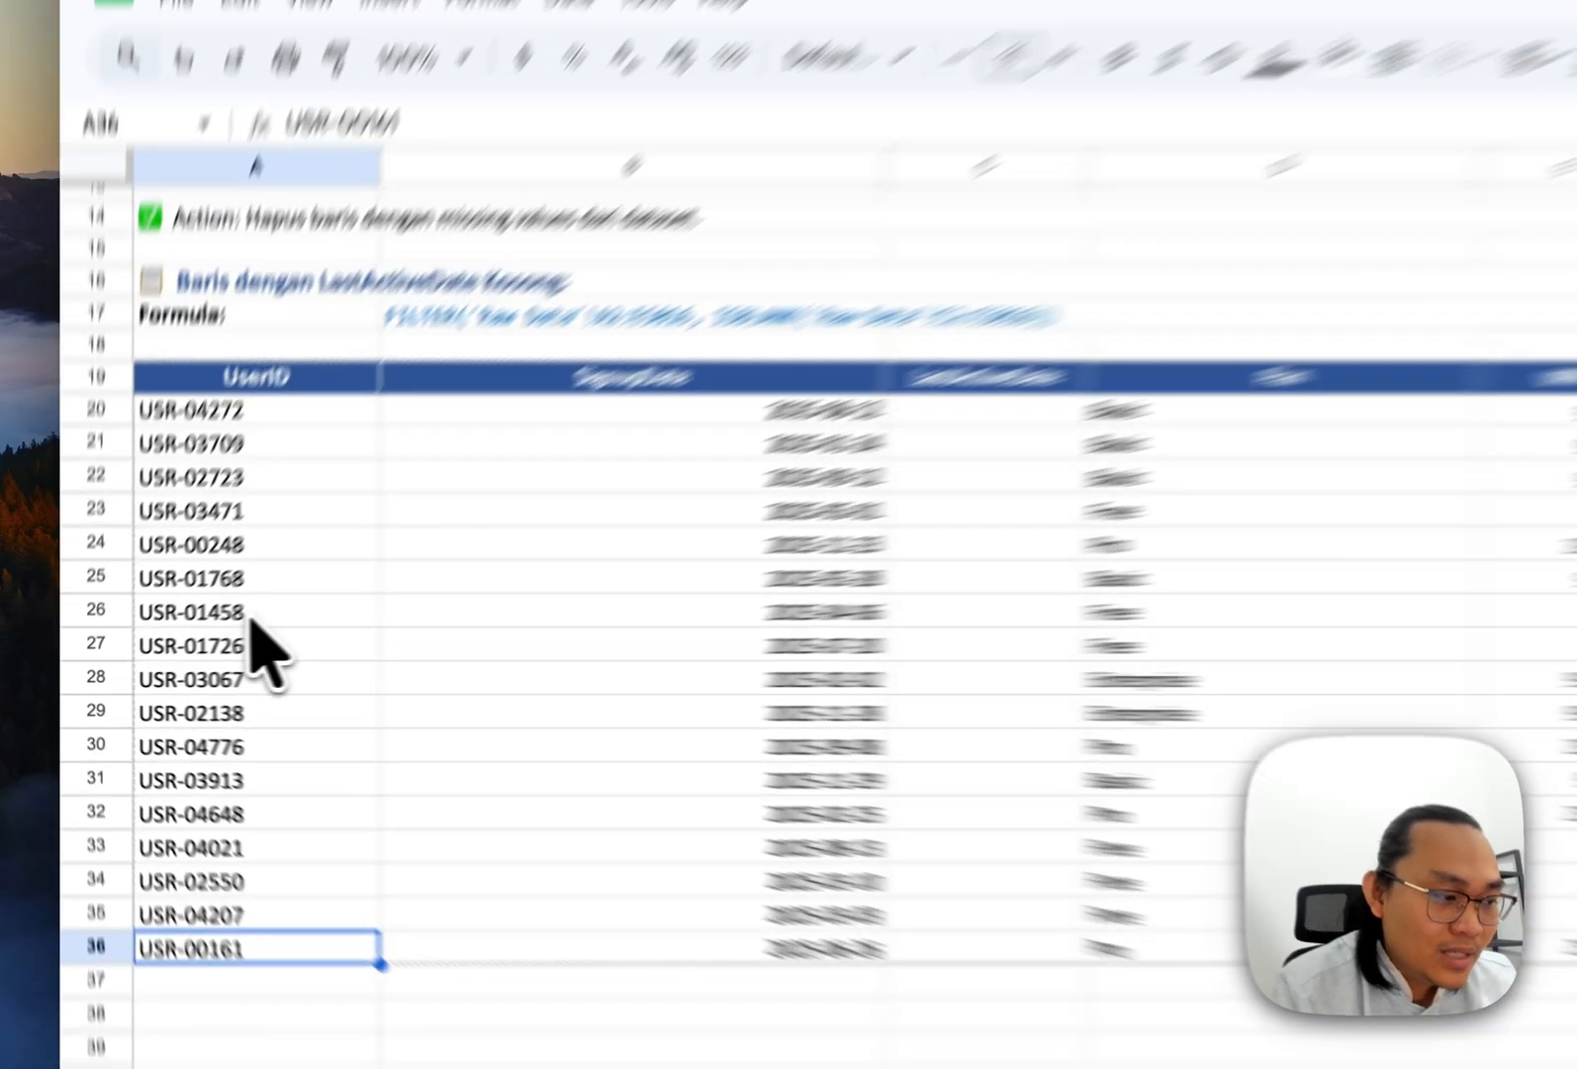
pyautogui.click(178, 645)
pyautogui.press('super+Up')
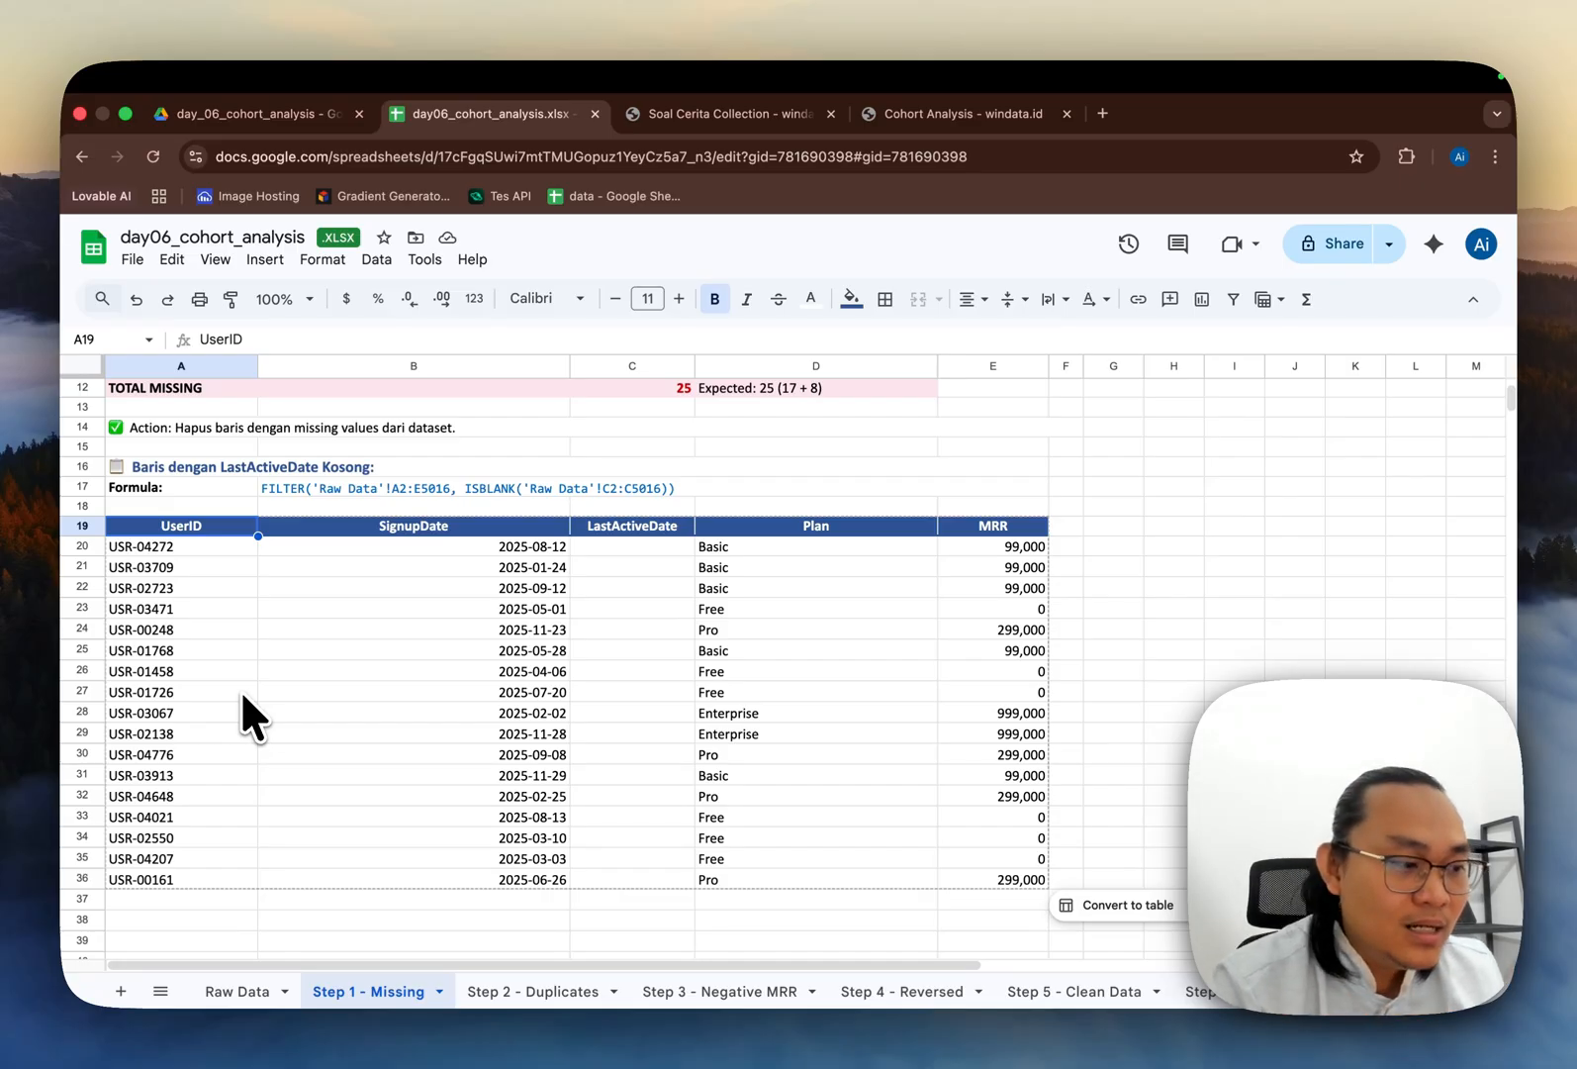
# Step: Review the written FILTER formula text and the SUM formula behind the TOTAL MISSING count
pyautogui.scroll(-1, 251, 614)
pyautogui.click(230, 490)
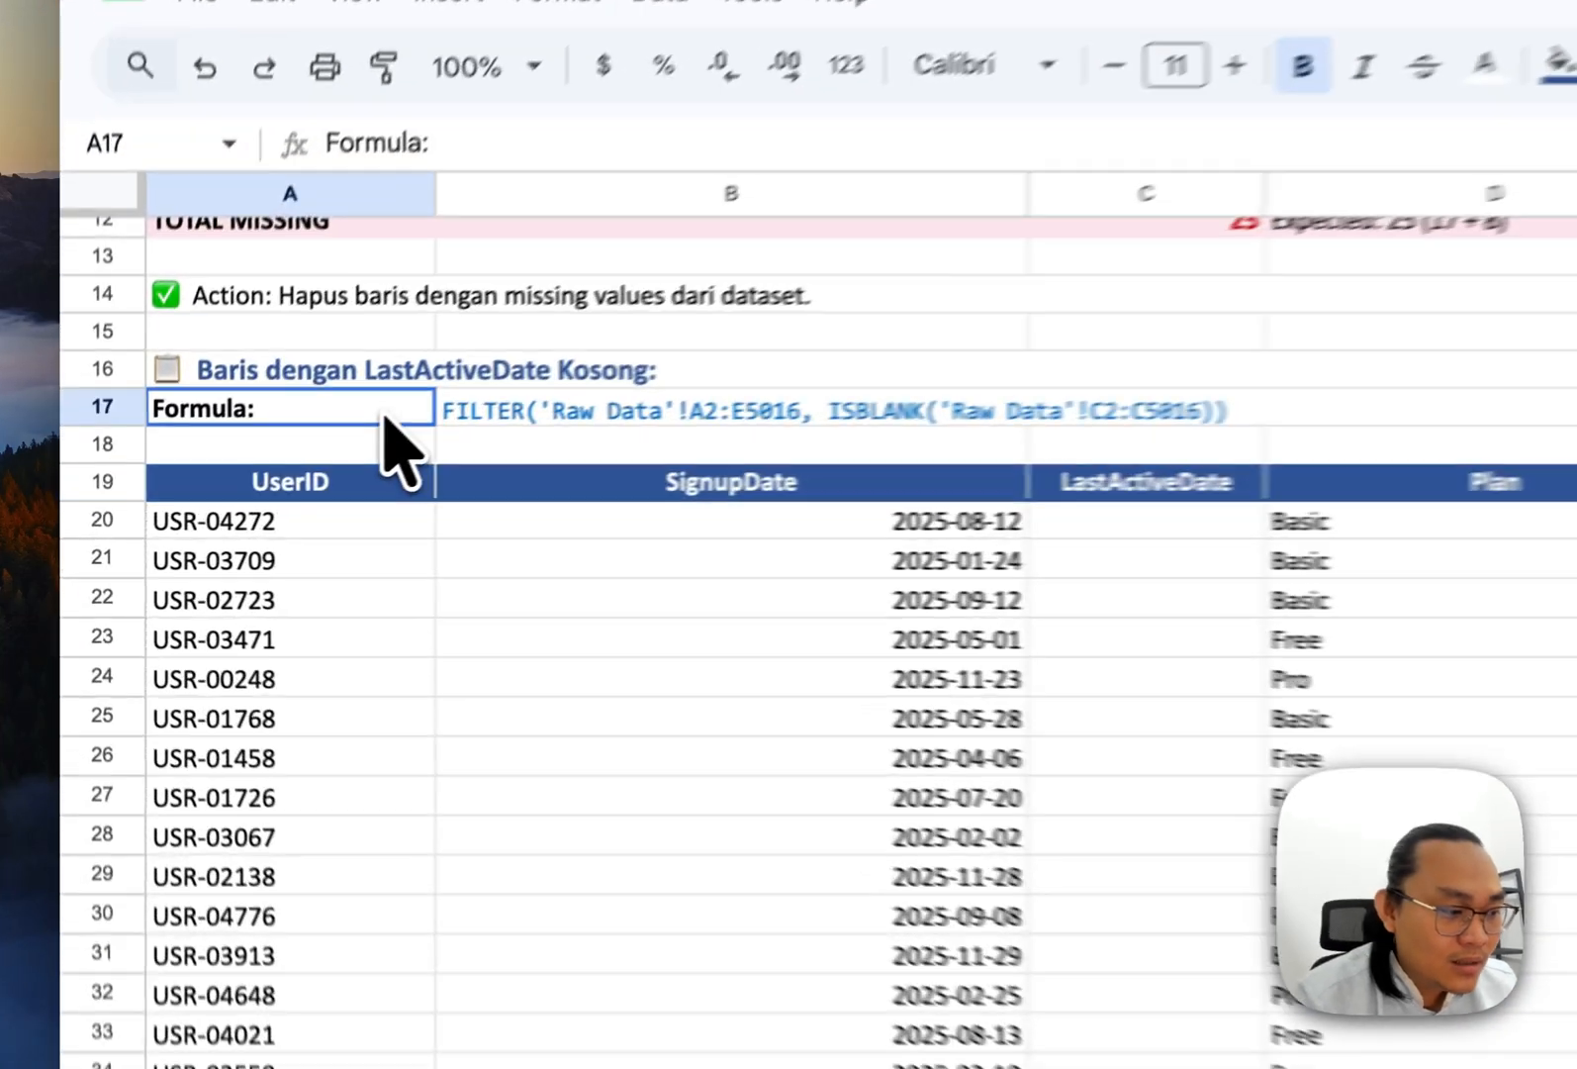
pyautogui.scroll(2, 391, 440)
pyautogui.click(597, 411)
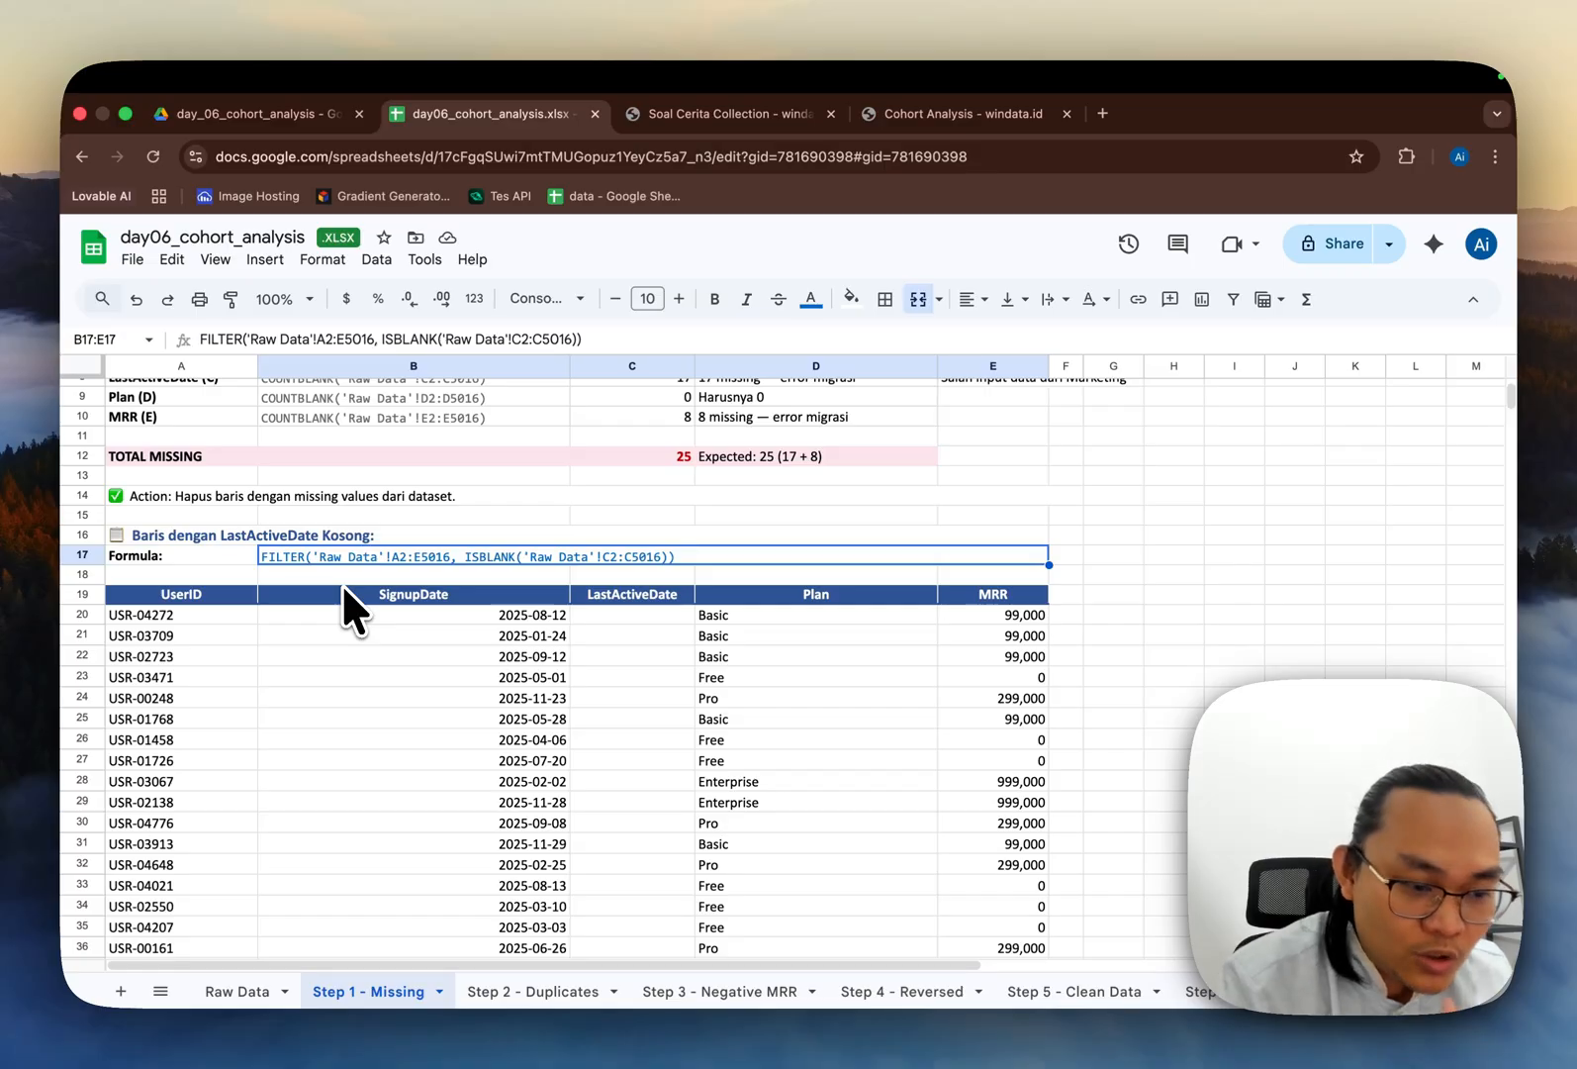
pyautogui.click(234, 609)
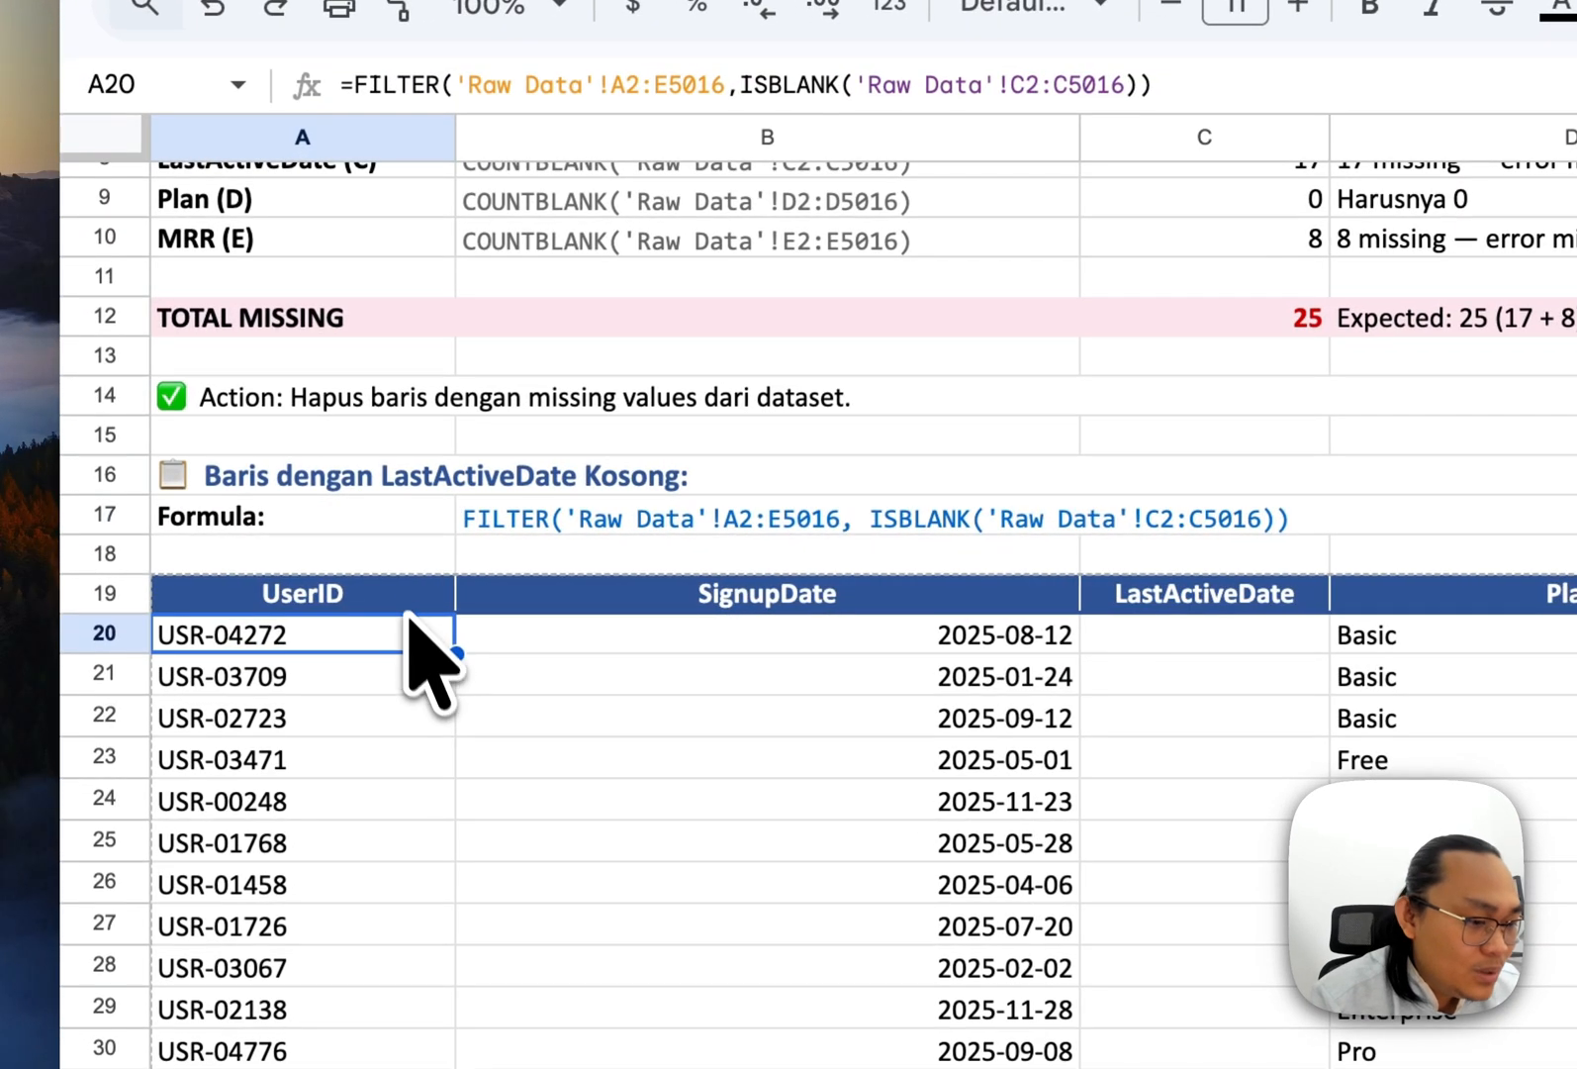
pyautogui.click(404, 597)
pyautogui.scroll(-2, 405, 605)
pyautogui.scroll(2, 412, 634)
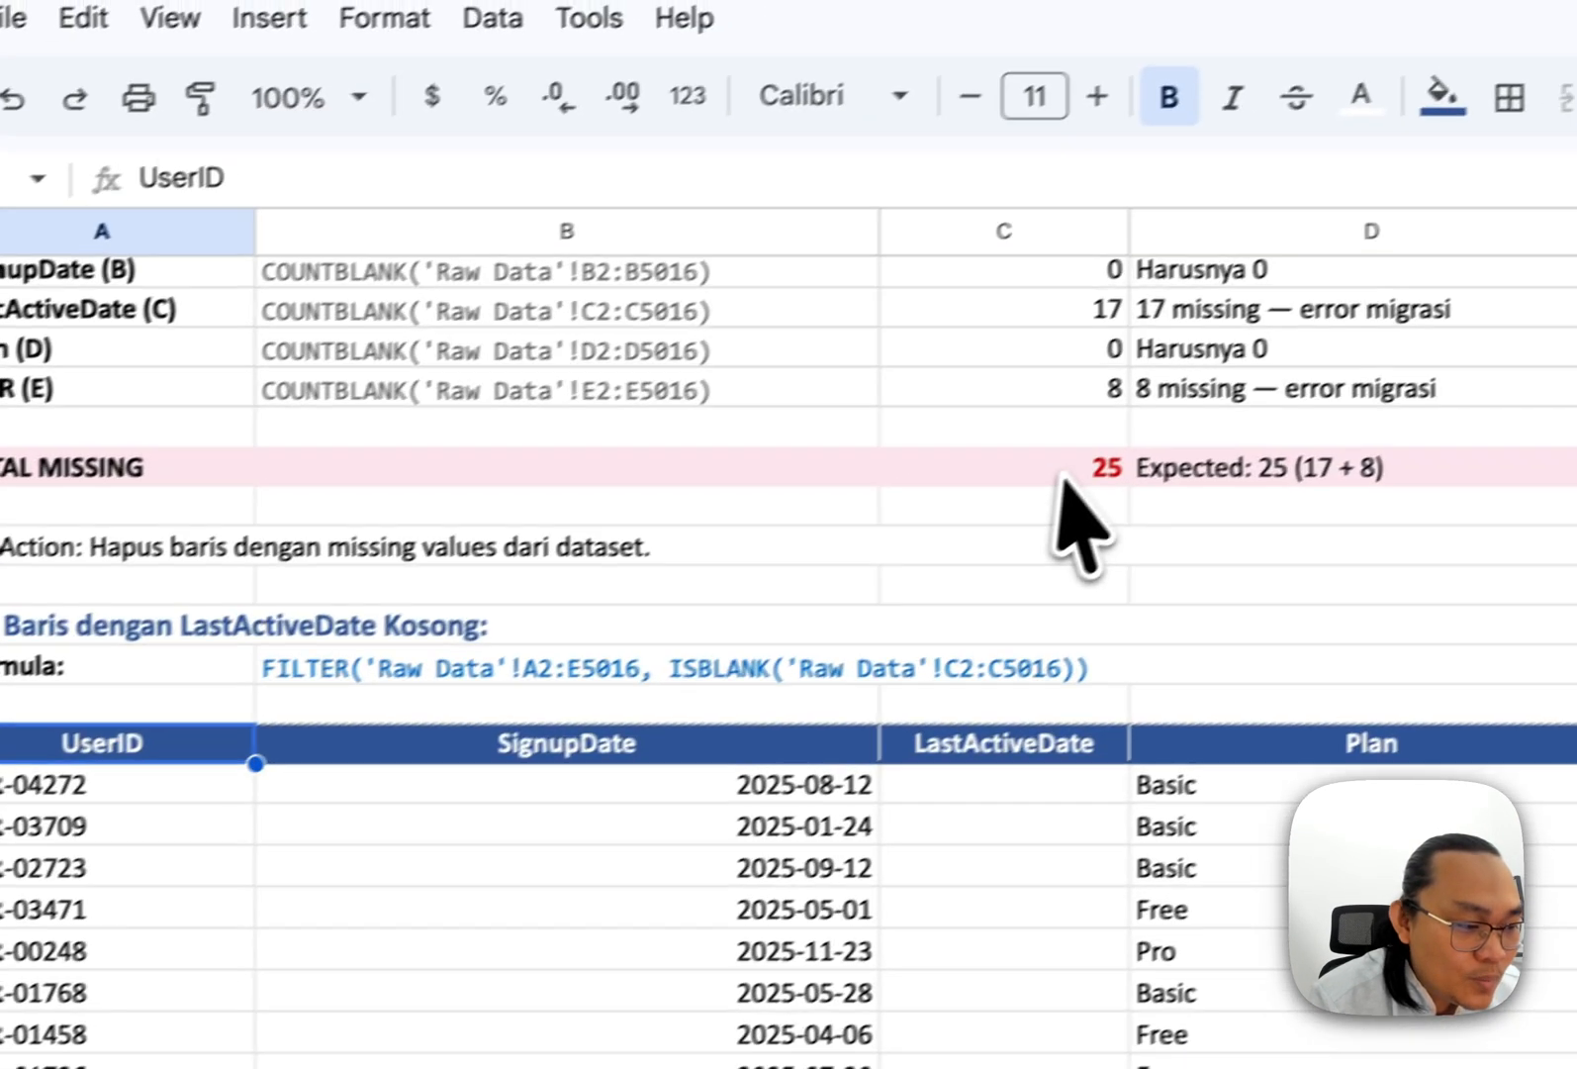
pyautogui.click(1064, 479)
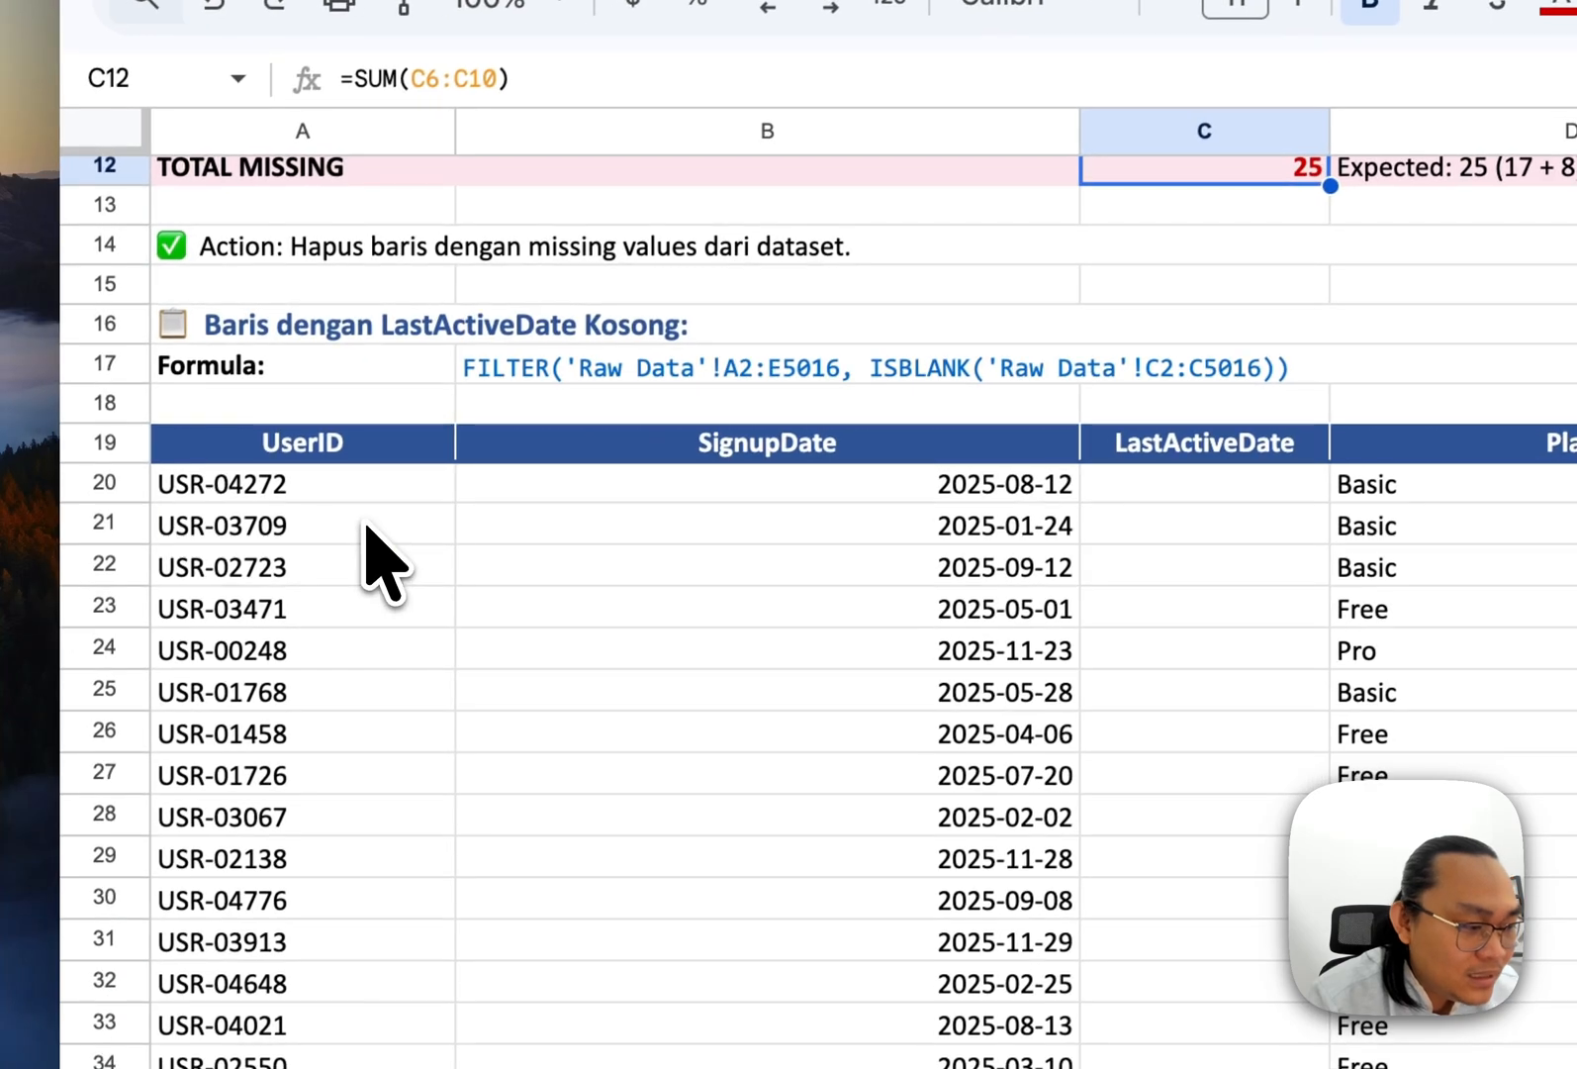
# Step: Select the filtered UserID range and jump down to the table of rows with empty MRR
pyautogui.click(166, 825)
pyautogui.press('Up')
pyautogui.press('super+shift+Down')
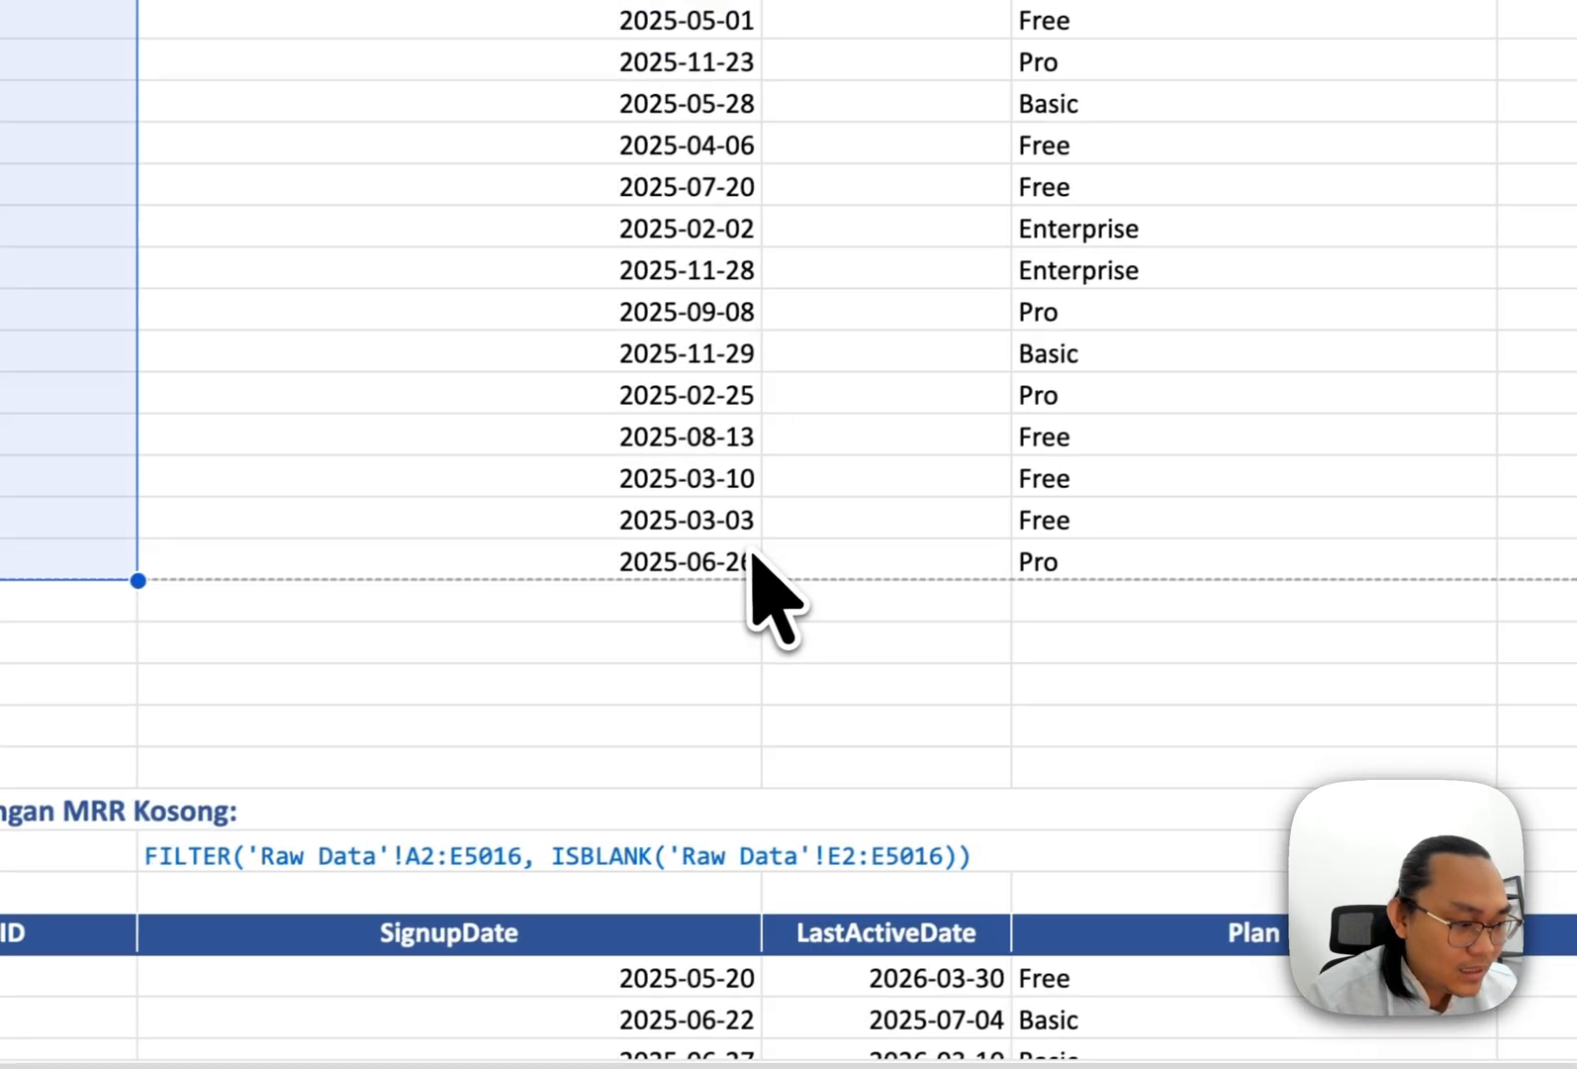
pyautogui.scroll(-3, 751, 552)
pyautogui.scroll(5, 750, 551)
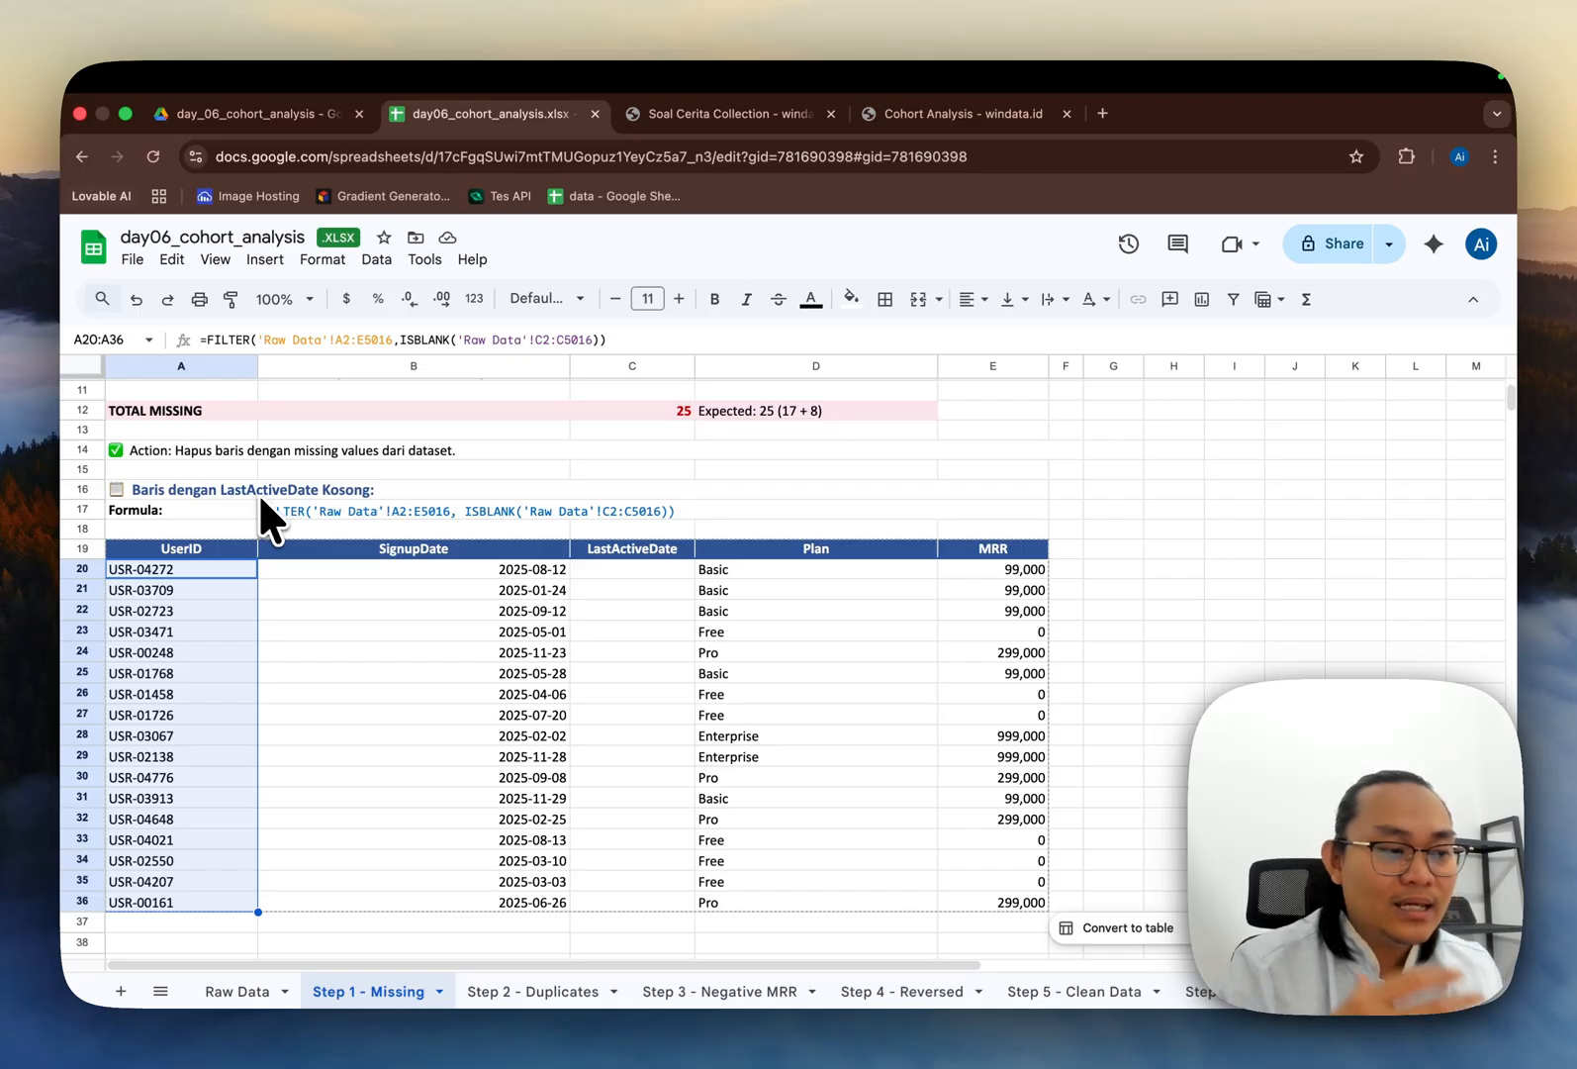
pyautogui.scroll(-5, 260, 492)
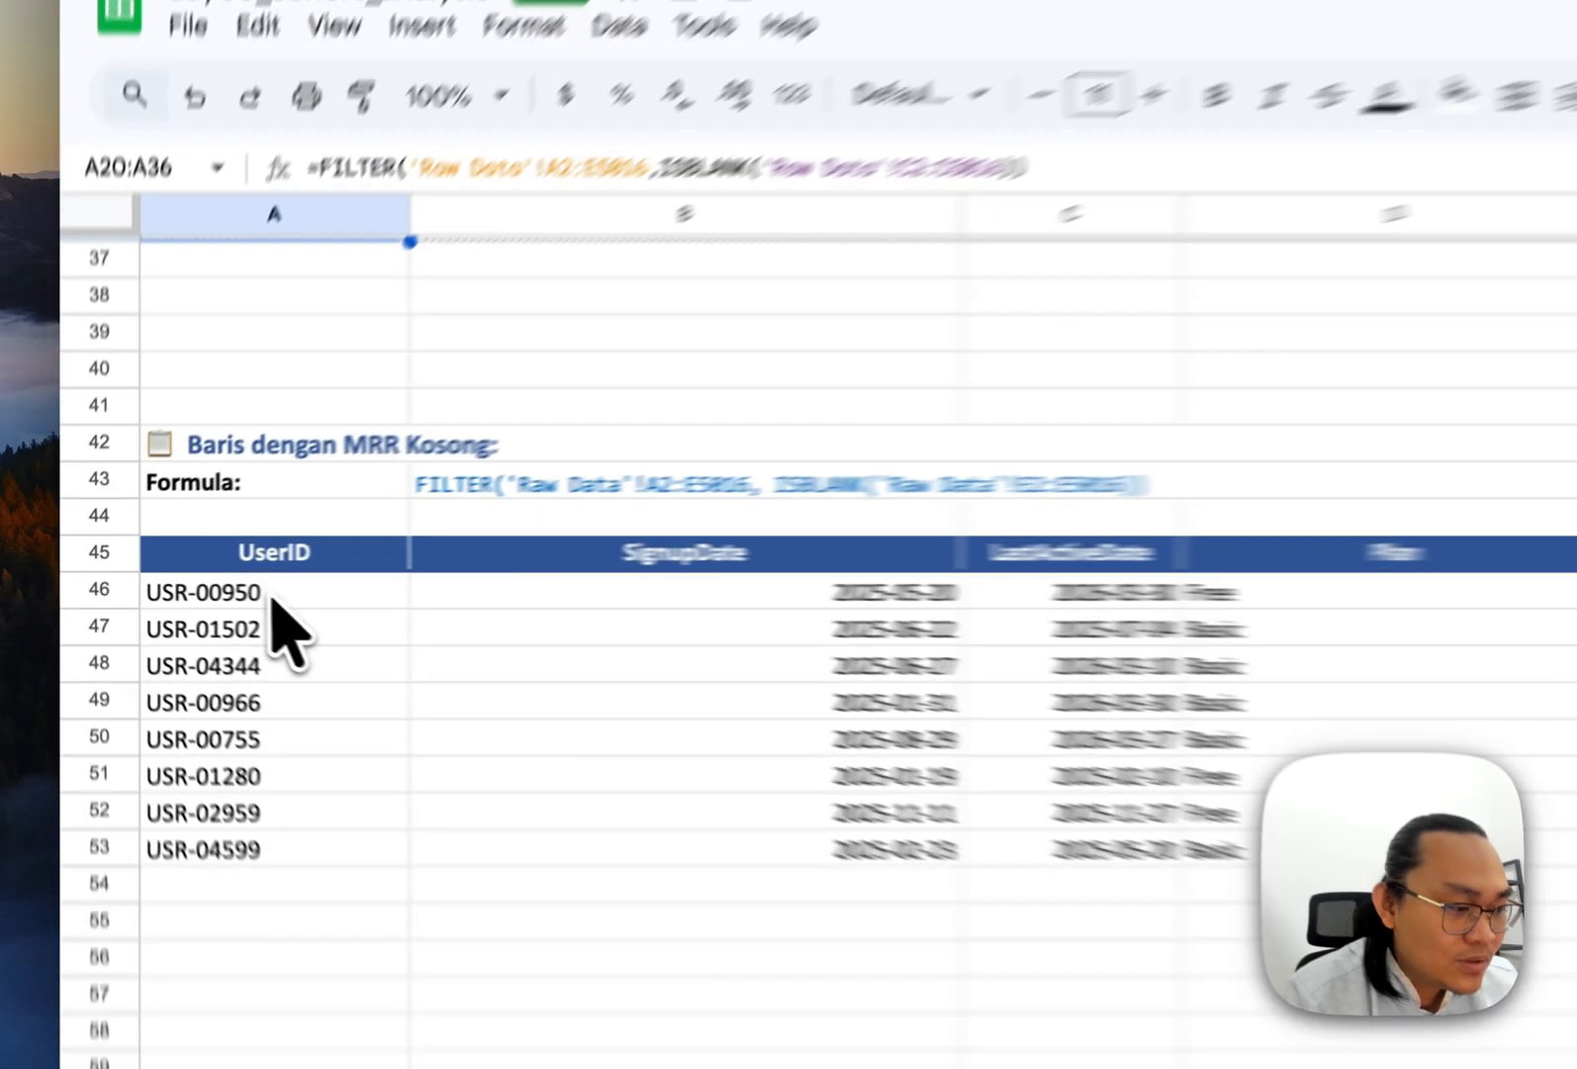
pyautogui.click(272, 599)
pyautogui.press('super+shift+Down')
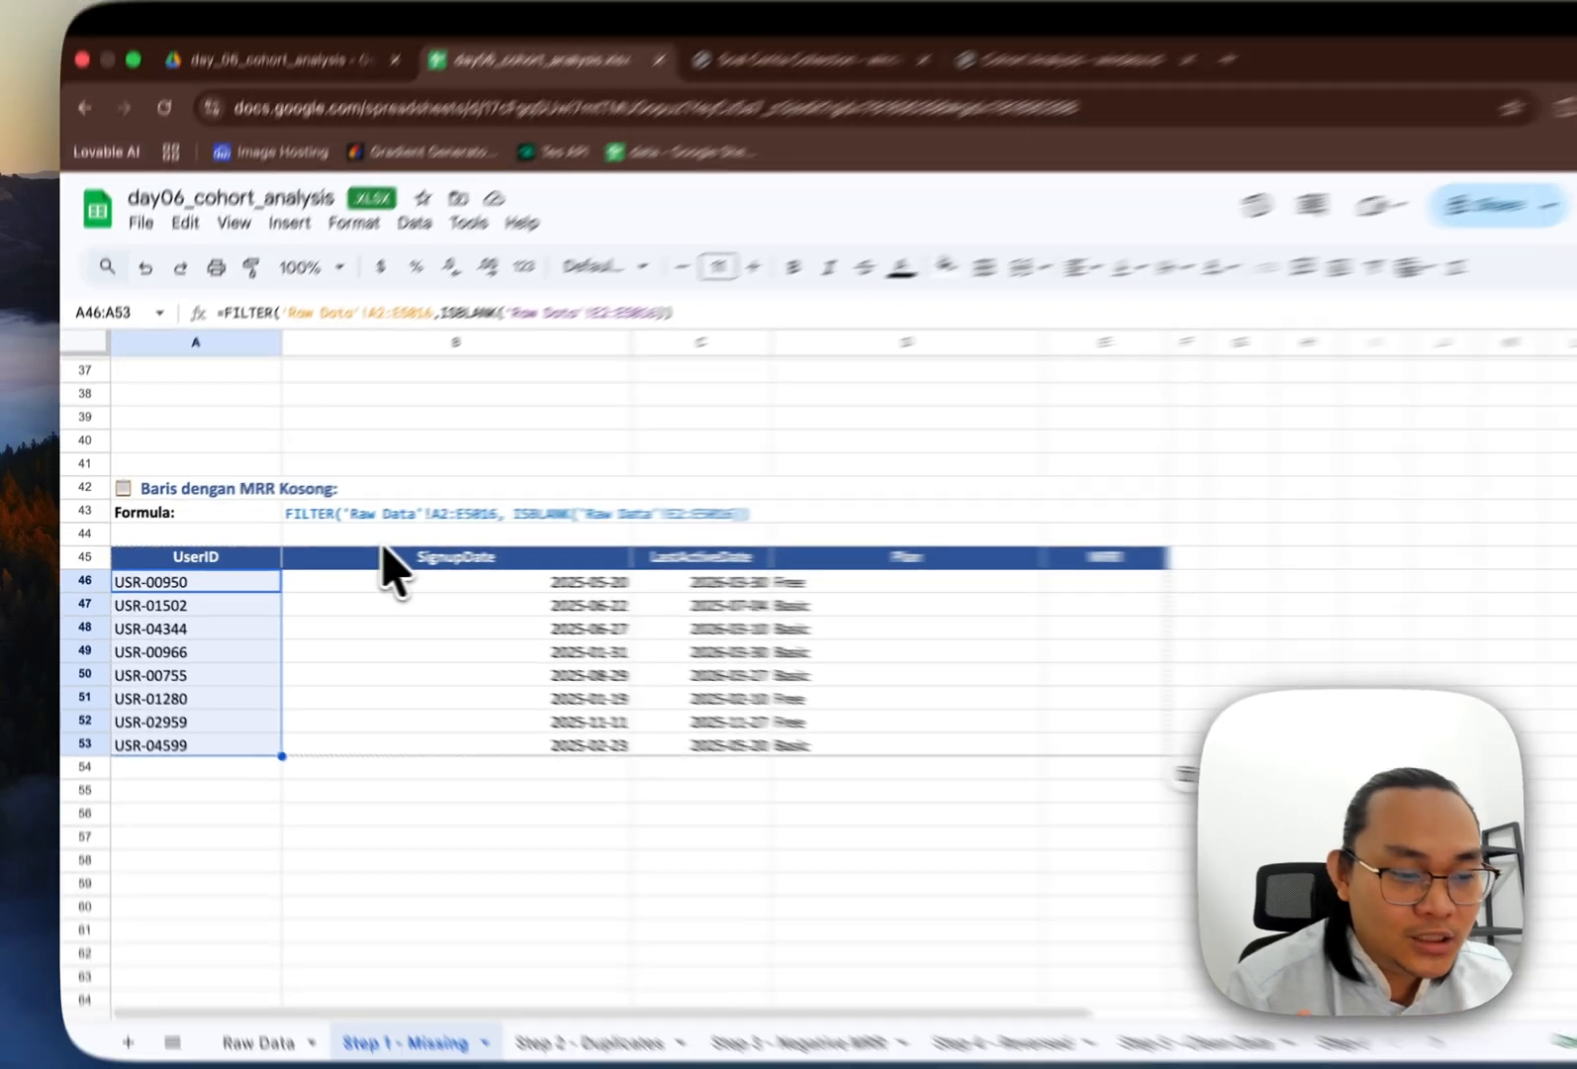
# Step: Open the Step 2 - Duplicates sheet and read through the Concatenate + COUNTIF method notes for detecting duplicate rows
pyautogui.scroll(10, 641, 539)
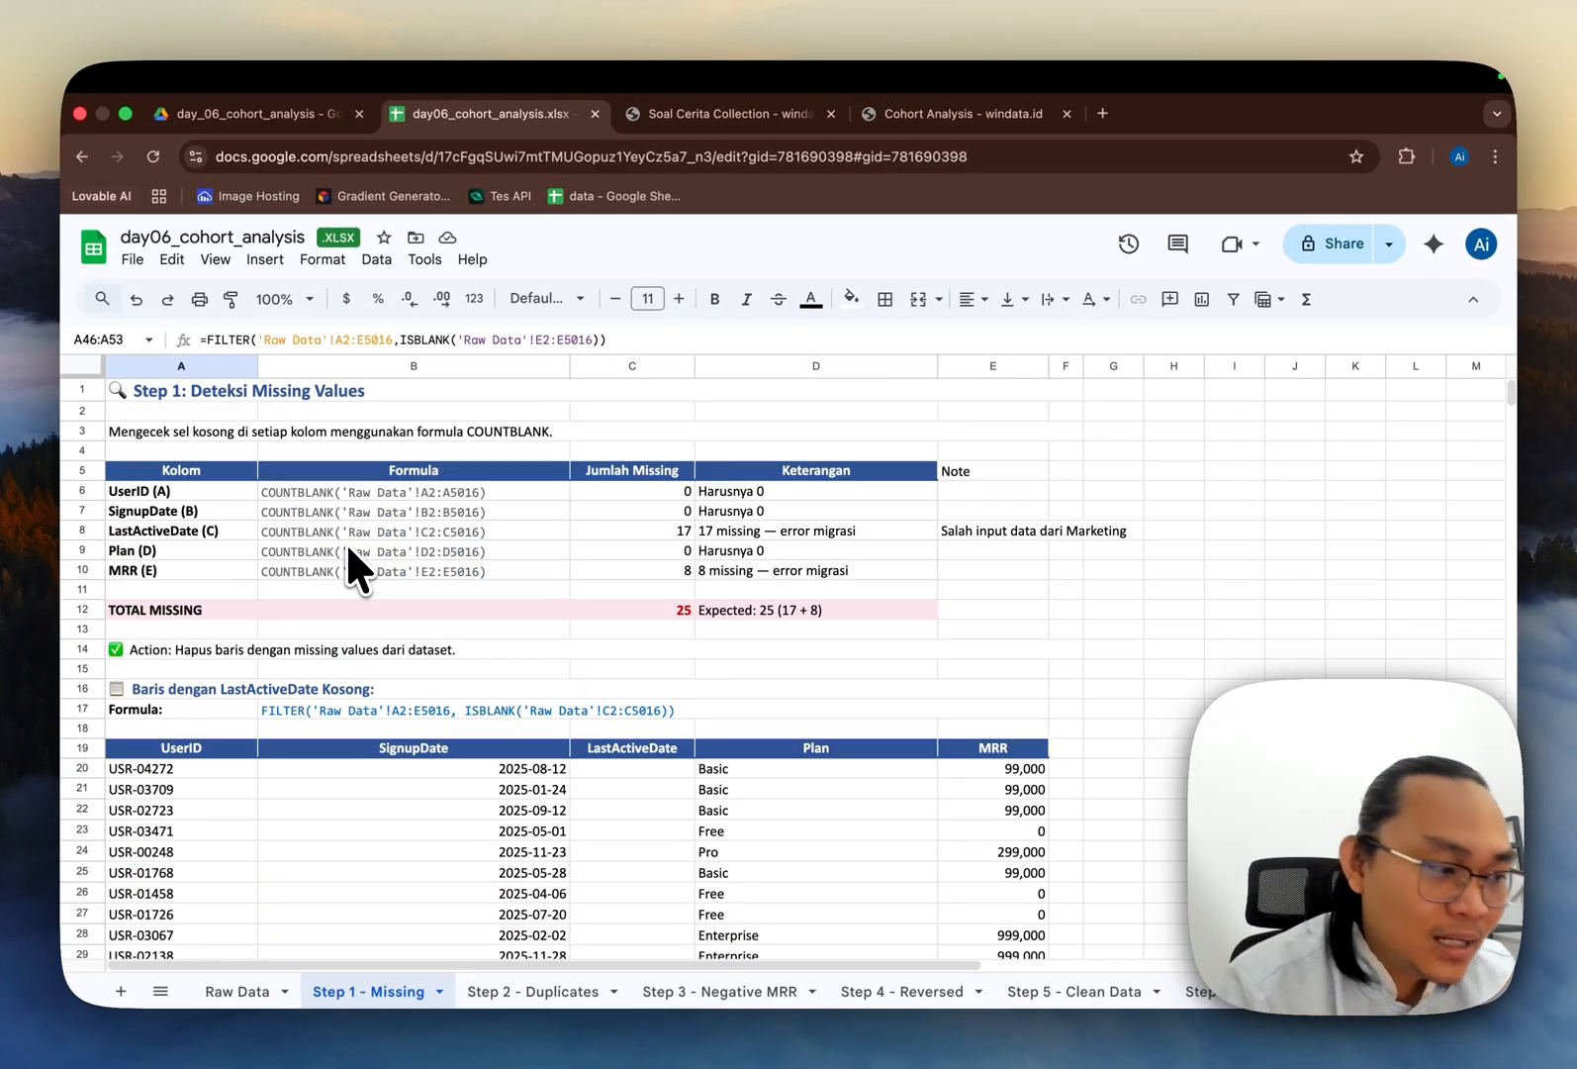
pyautogui.scroll(-2, 338, 628)
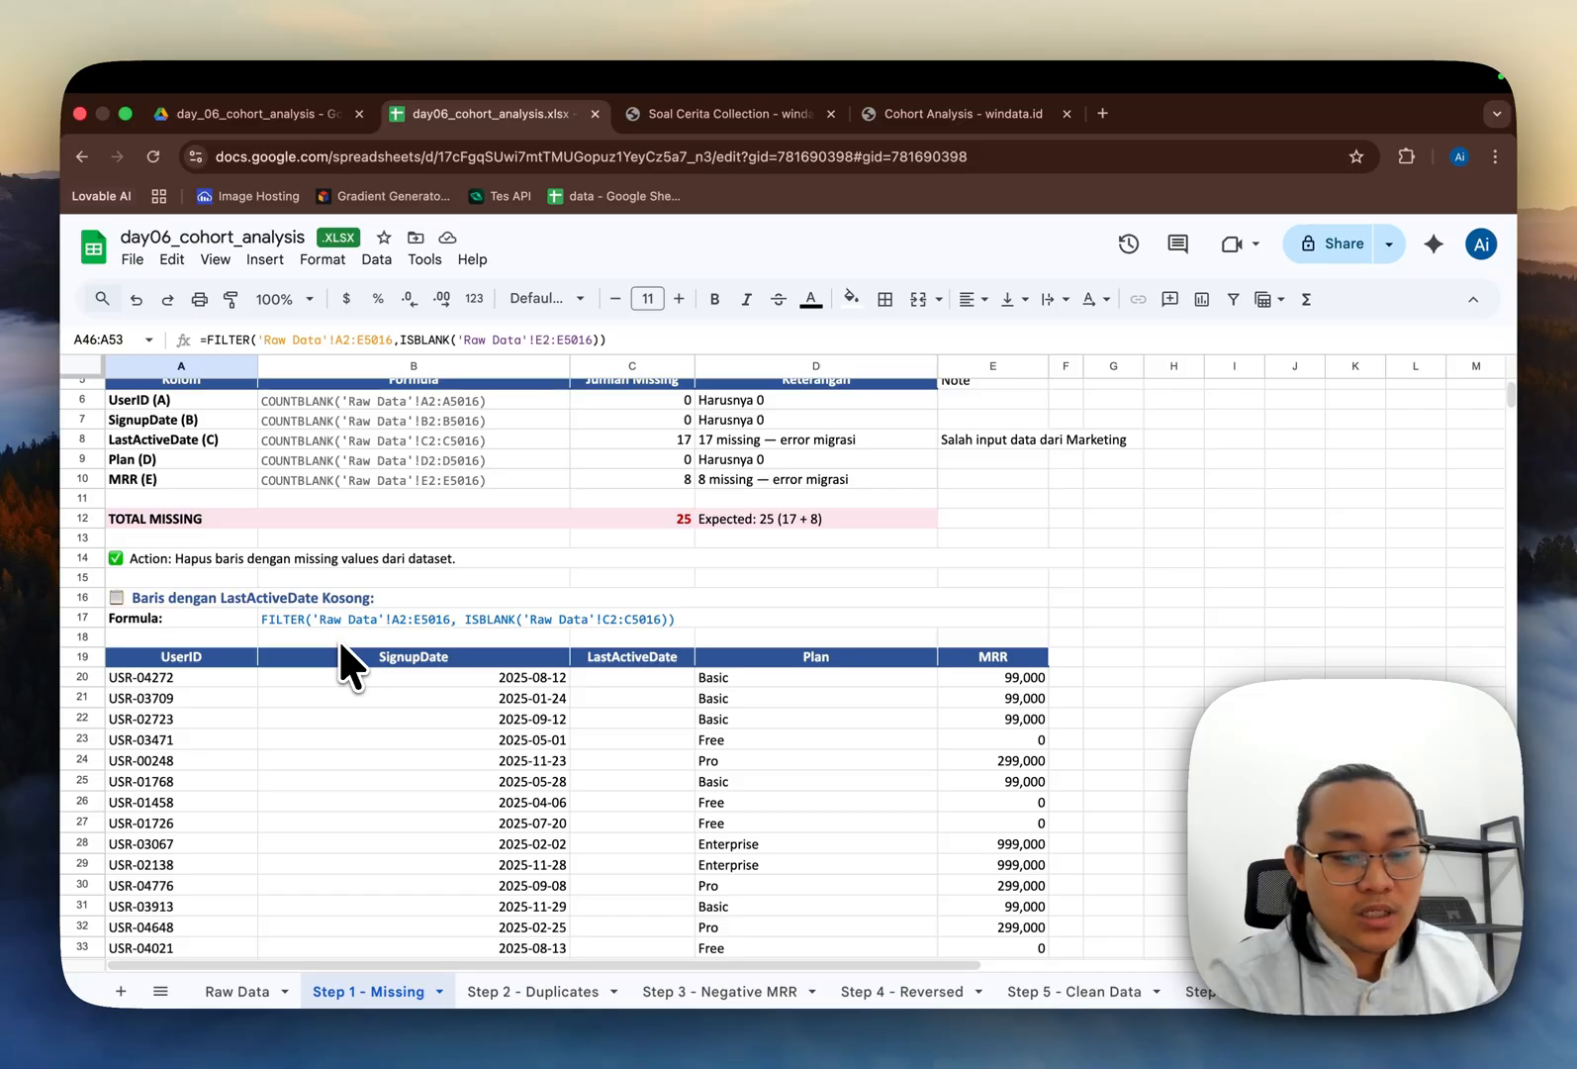
pyautogui.click(524, 990)
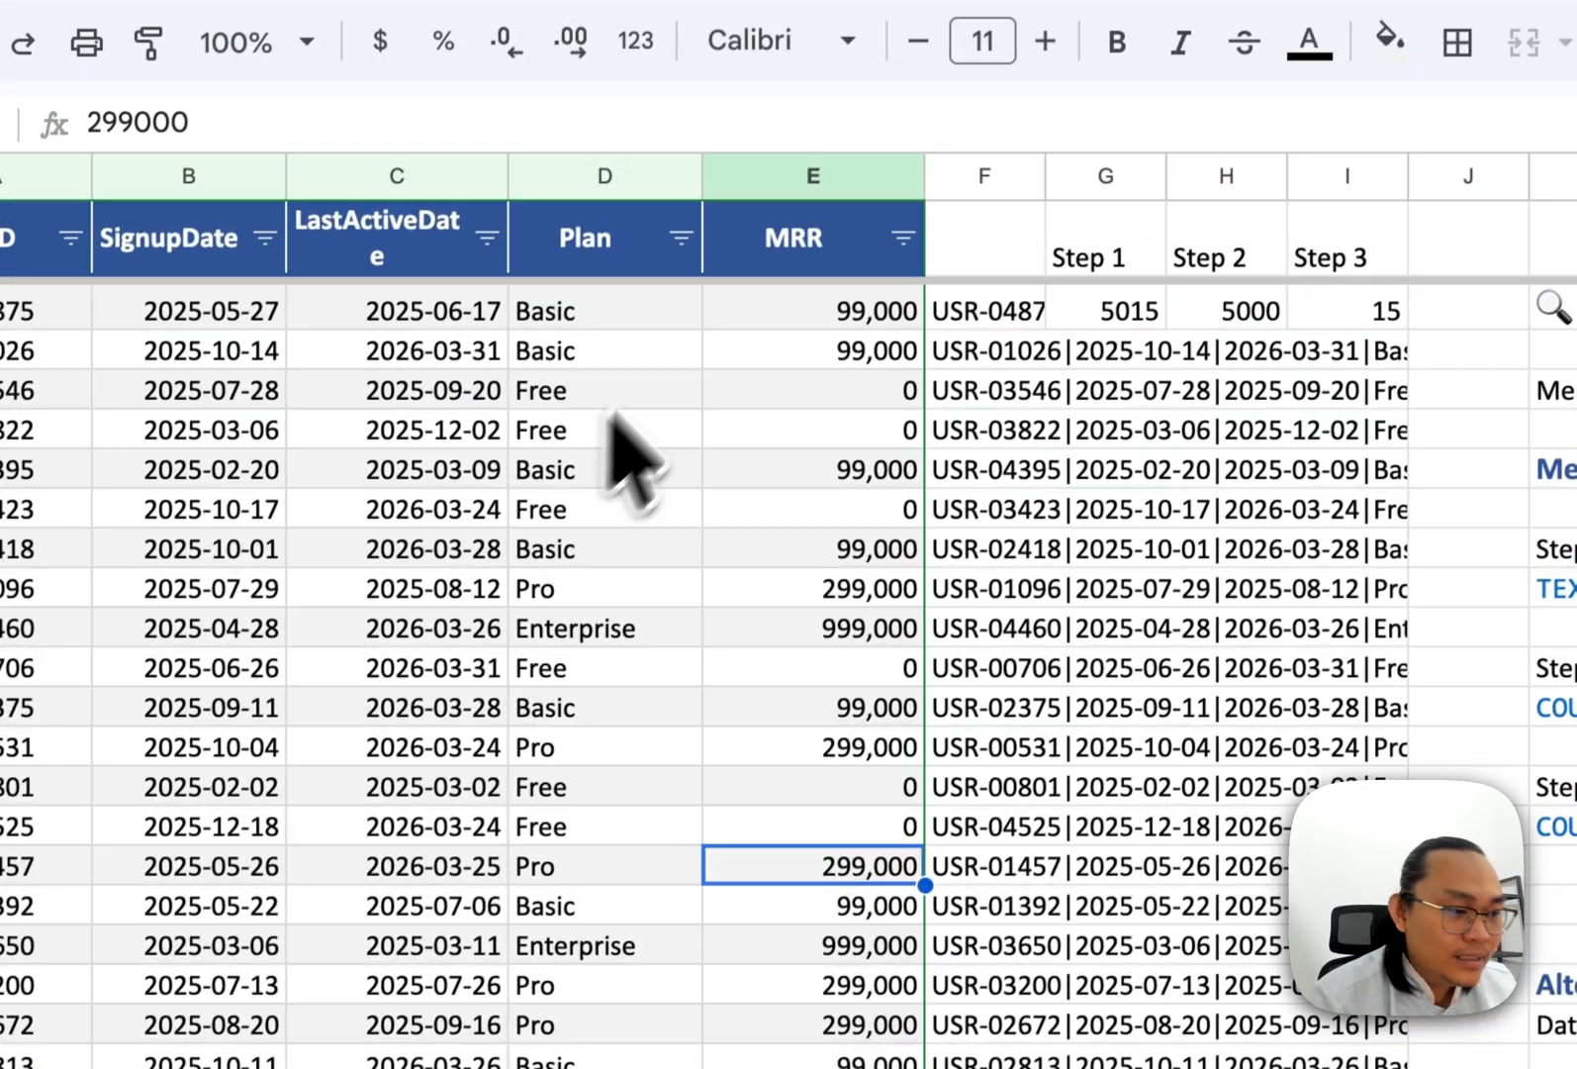
pyautogui.click(791, 58)
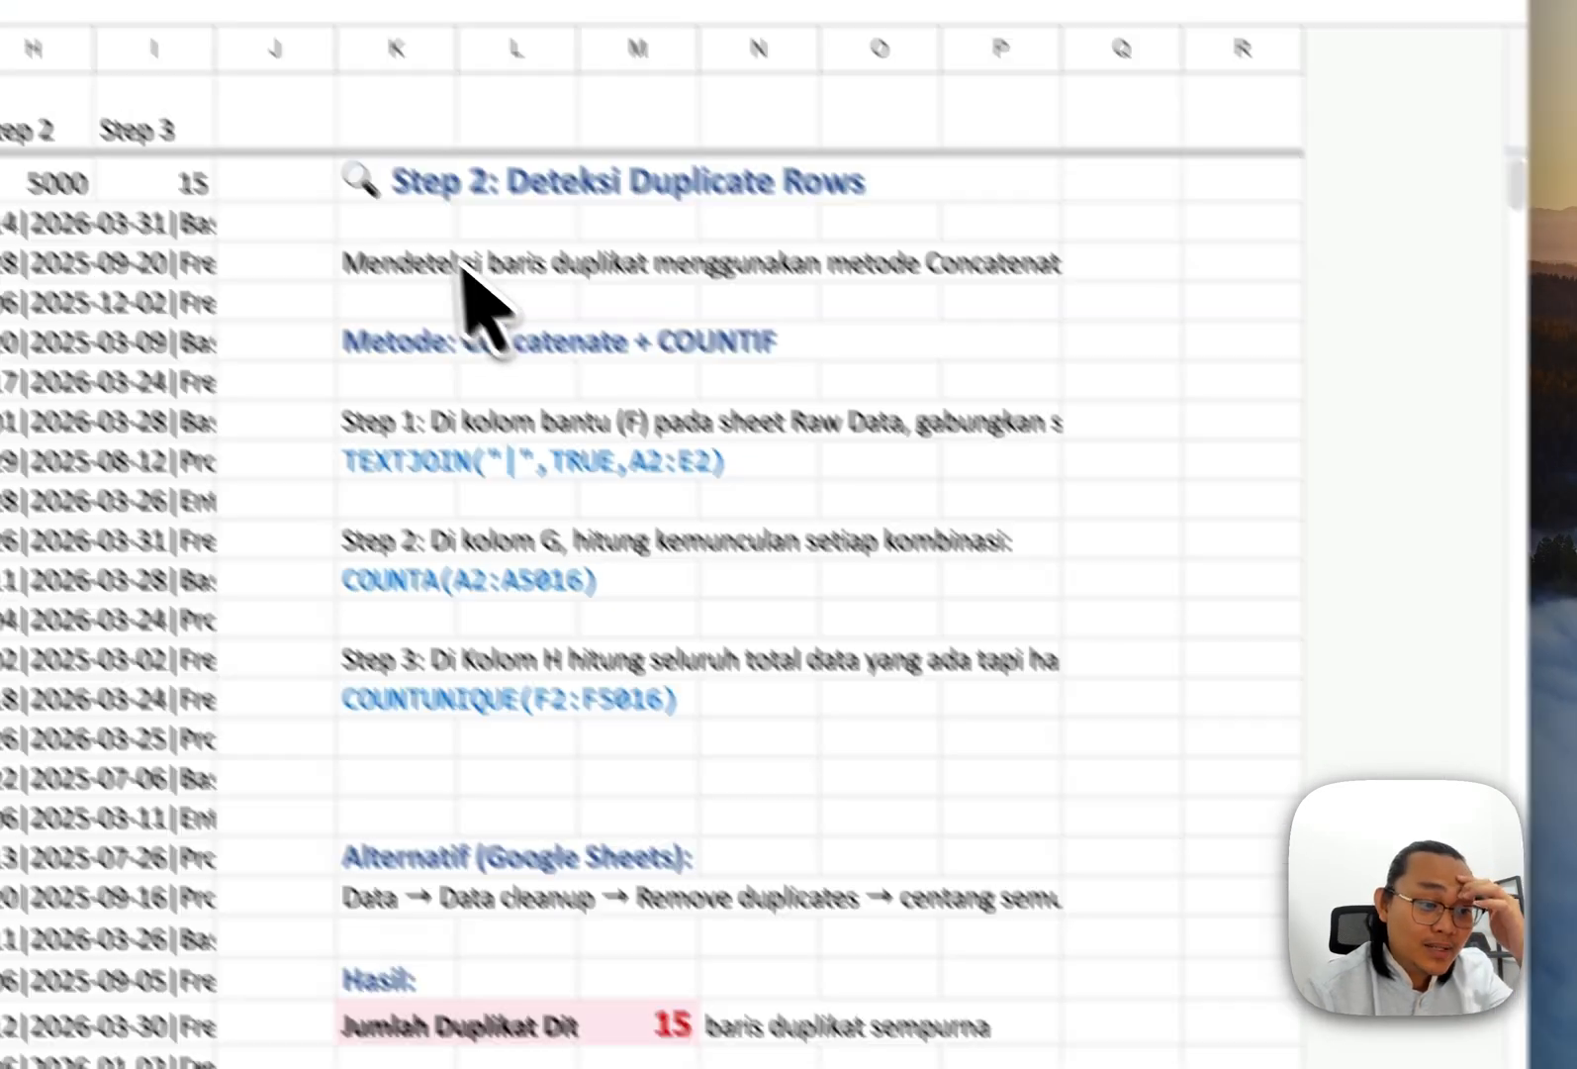
pyautogui.click(442, 254)
pyautogui.press('Down')
pyautogui.press('Down')
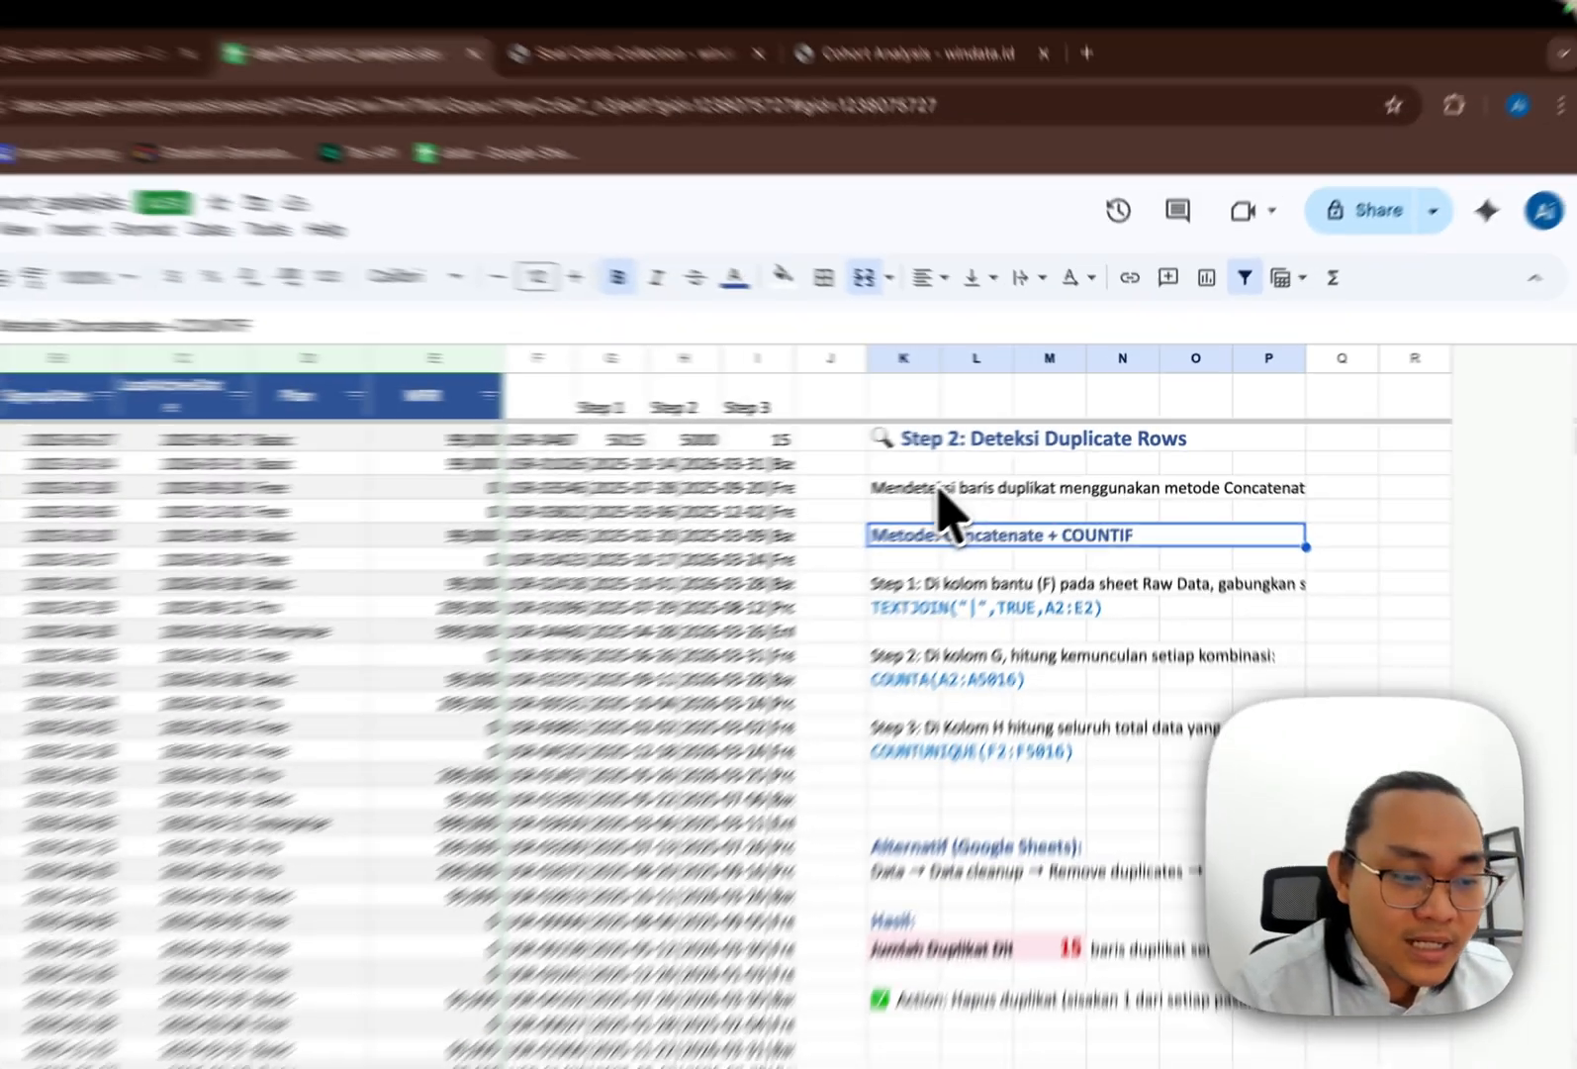
pyautogui.press('Down')
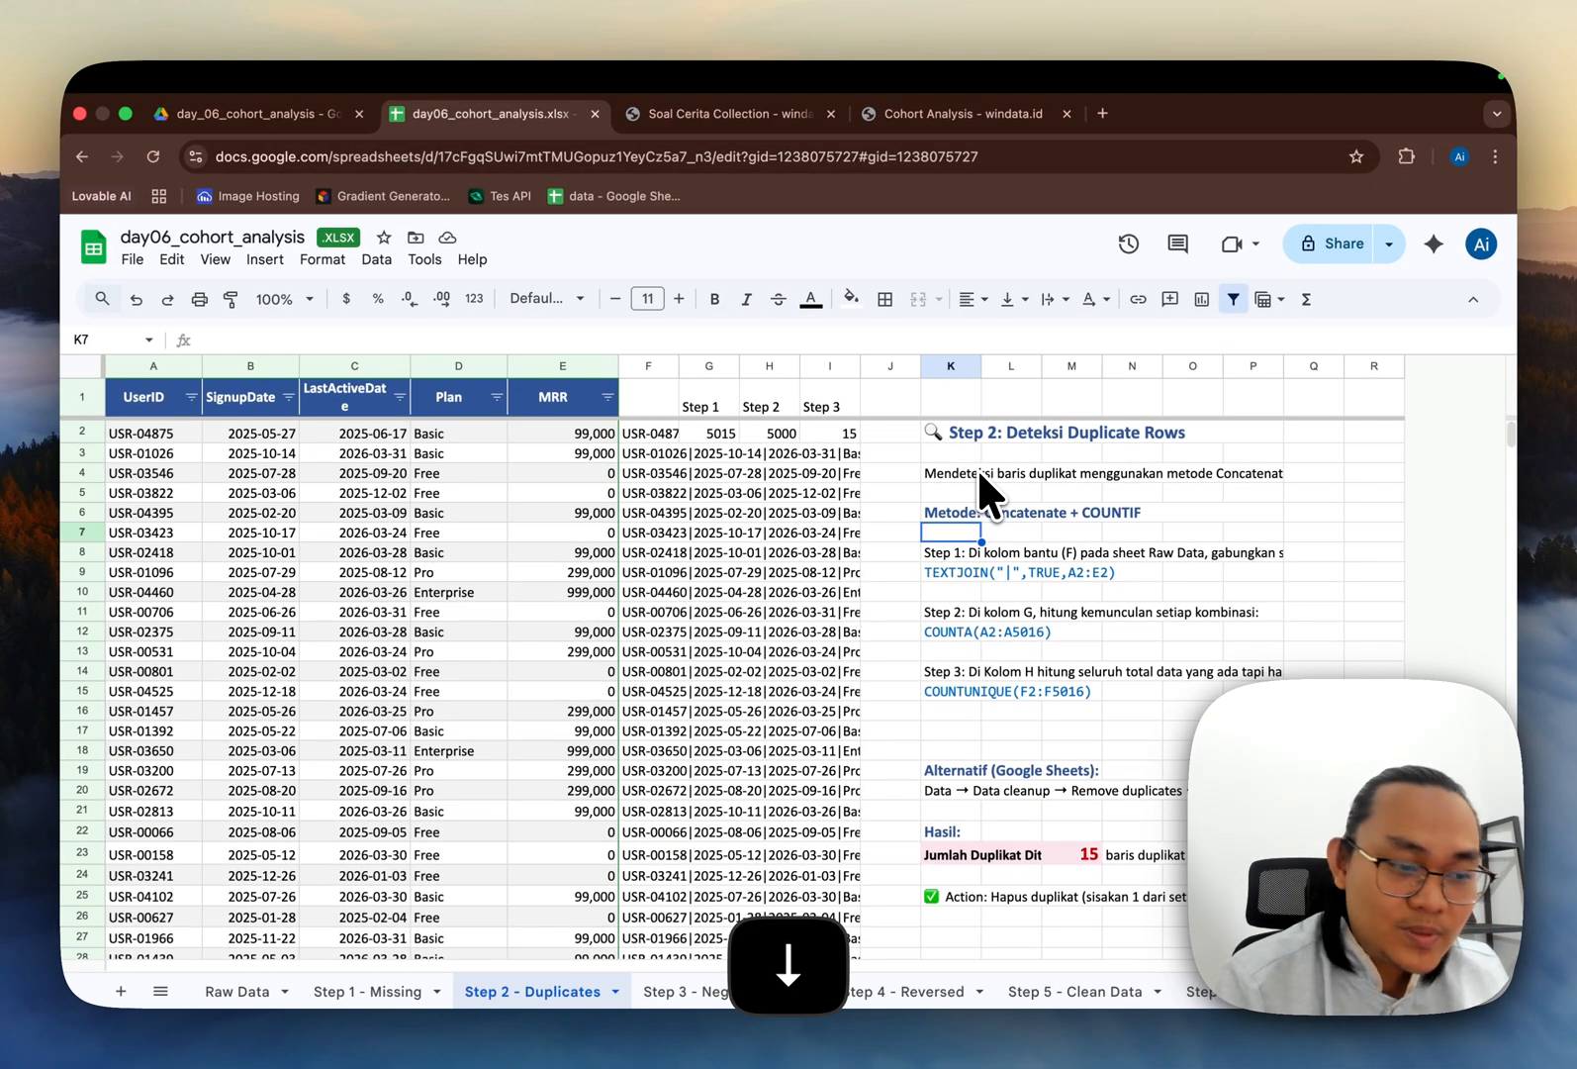
pyautogui.press('Down')
pyautogui.press('Down')
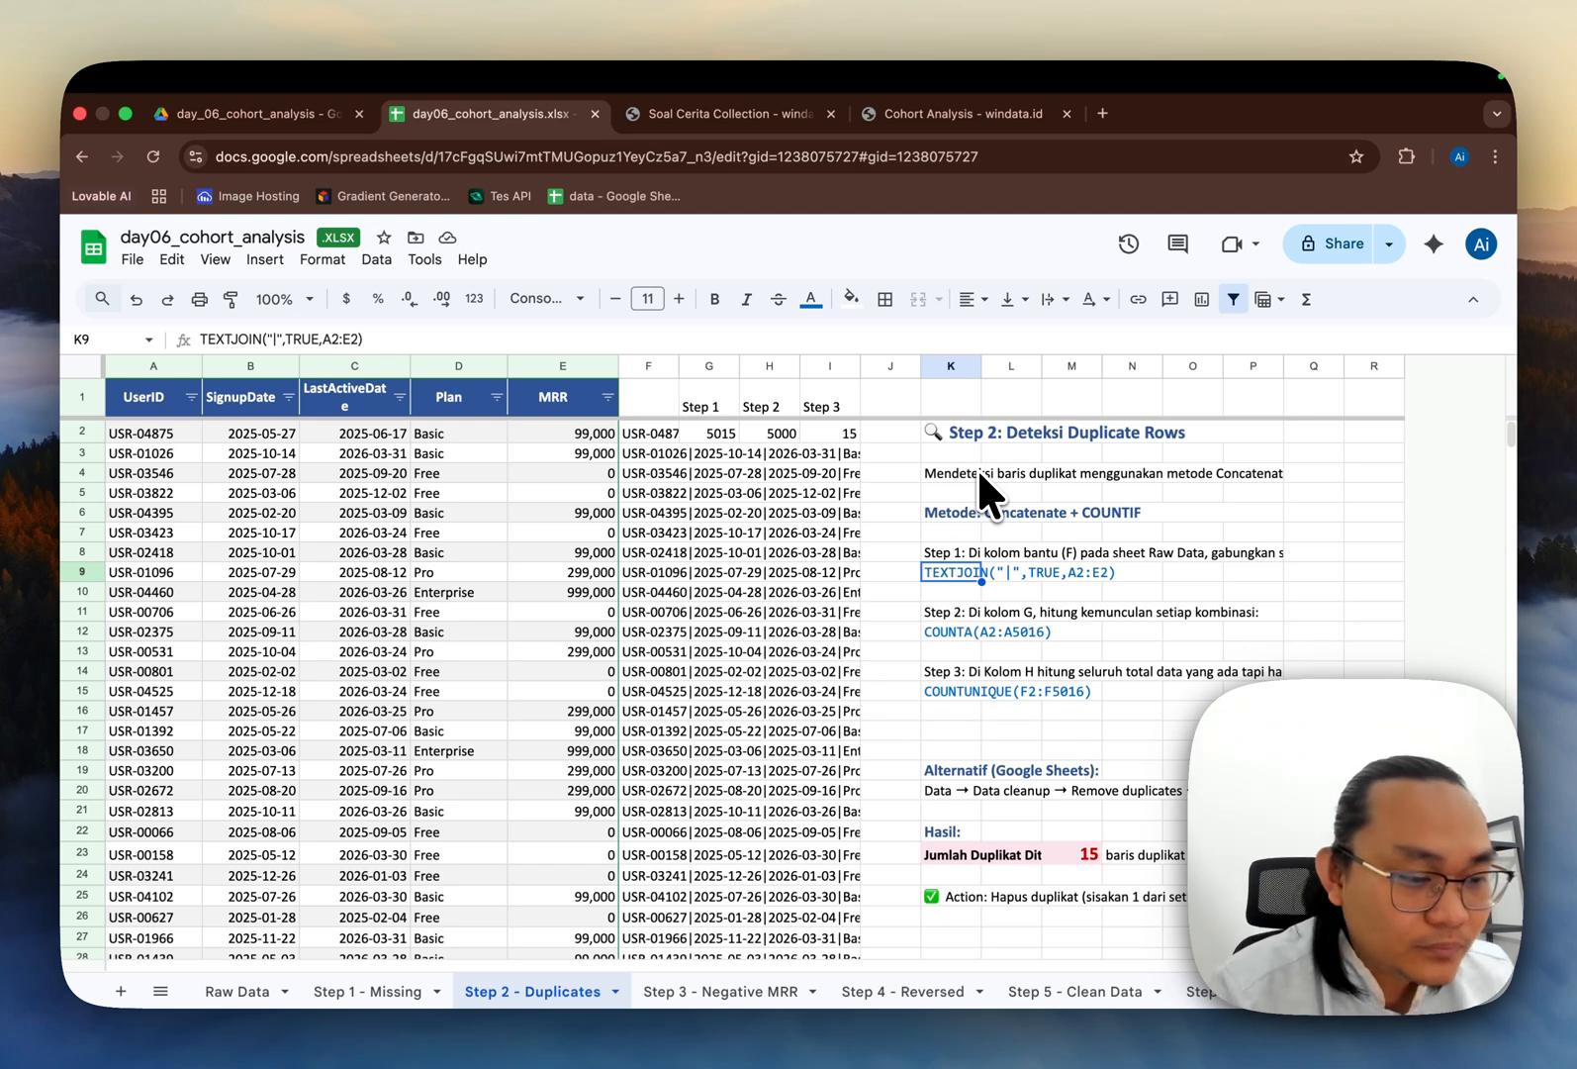
pyautogui.press('Down')
pyautogui.press('Down')
pyautogui.press('Down')
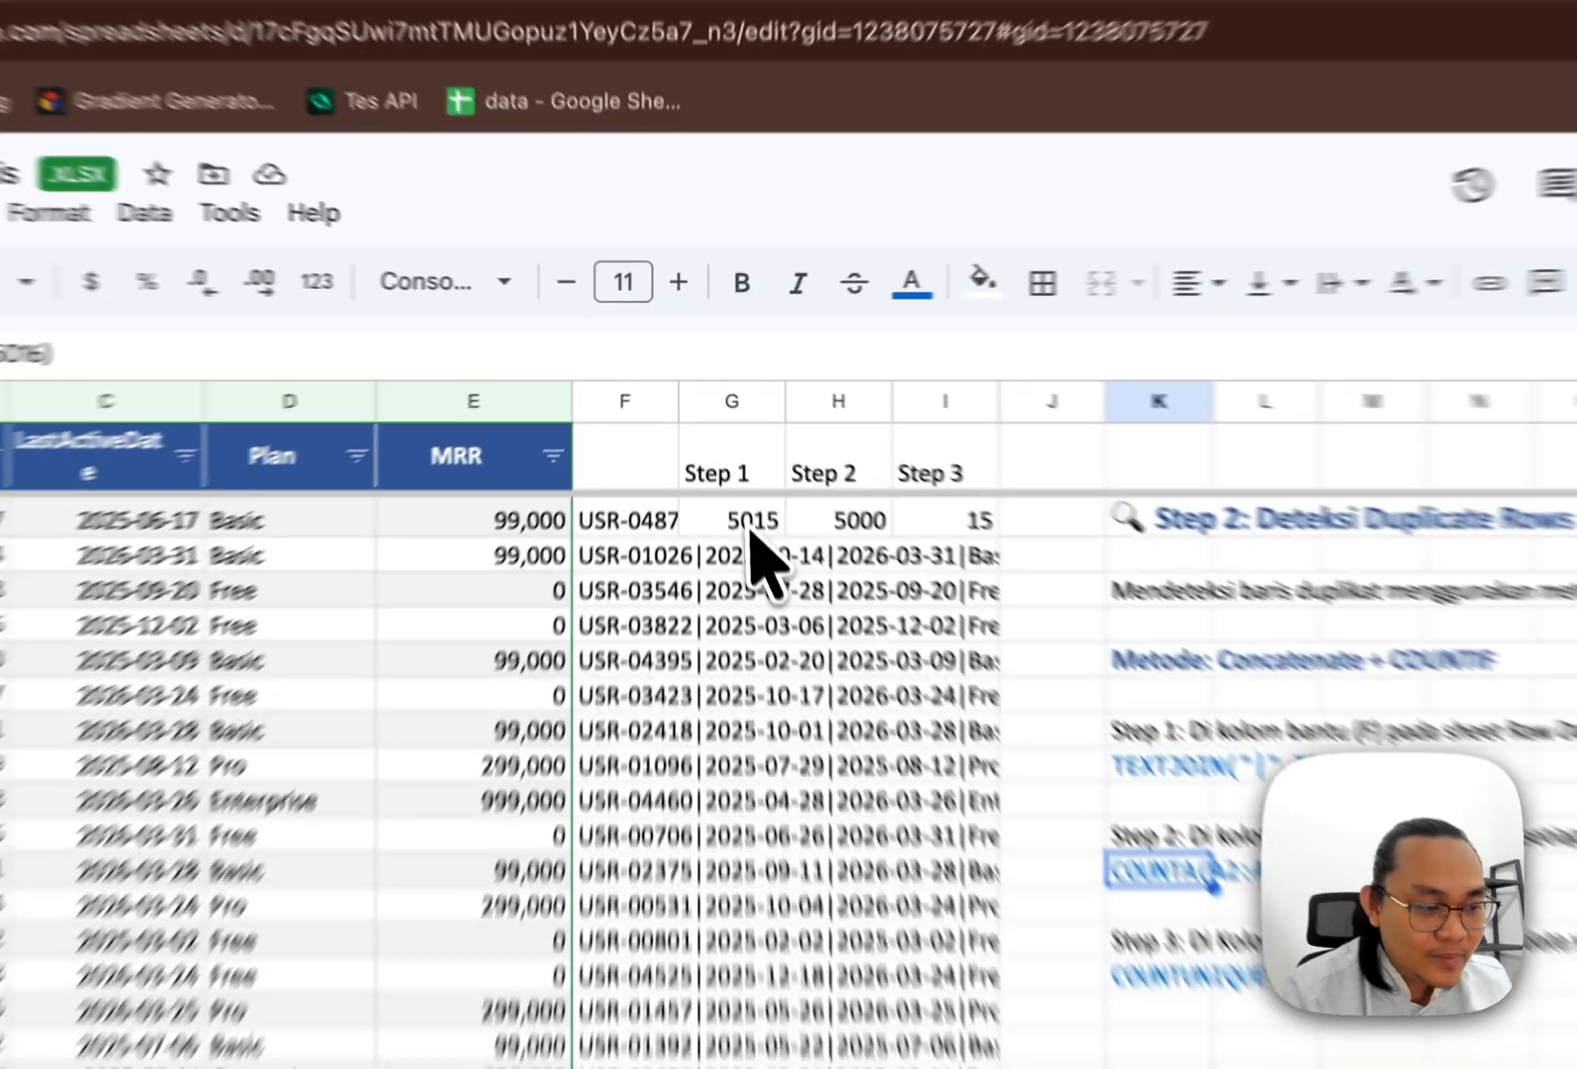
# Step: Inspect the Step 1, Step 2 and Step 3 helper formulas that count total, unique and duplicate rows
pyautogui.click(719, 440)
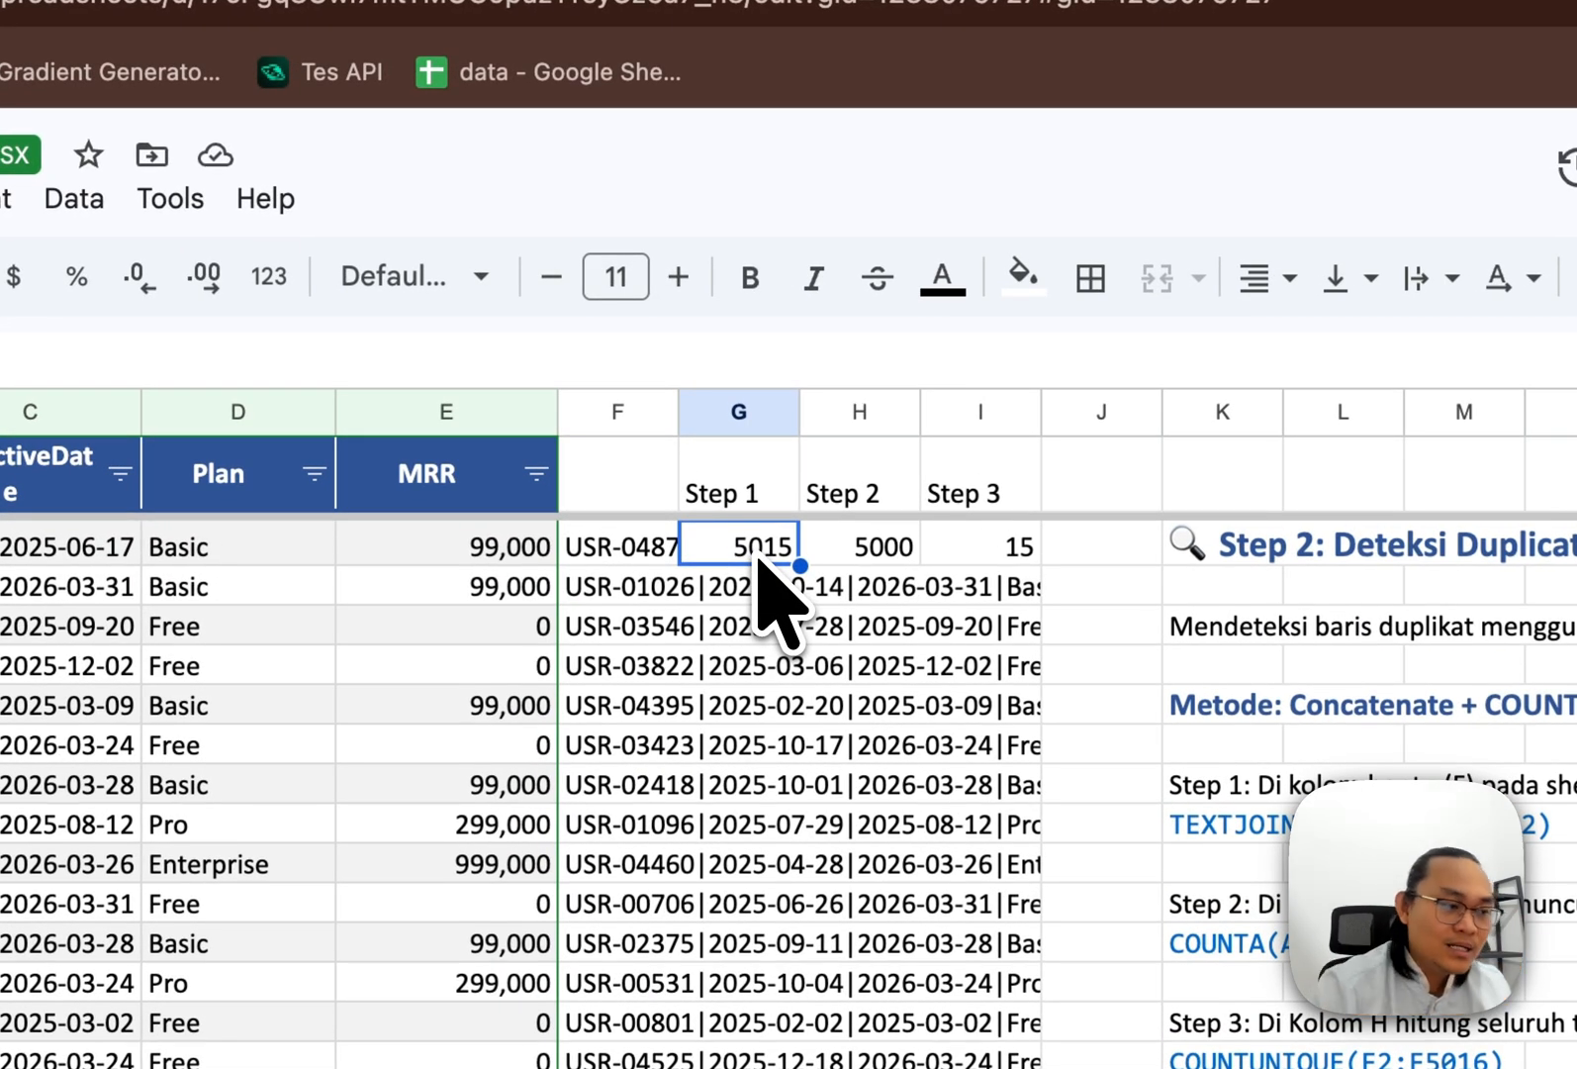
pyautogui.press('Right')
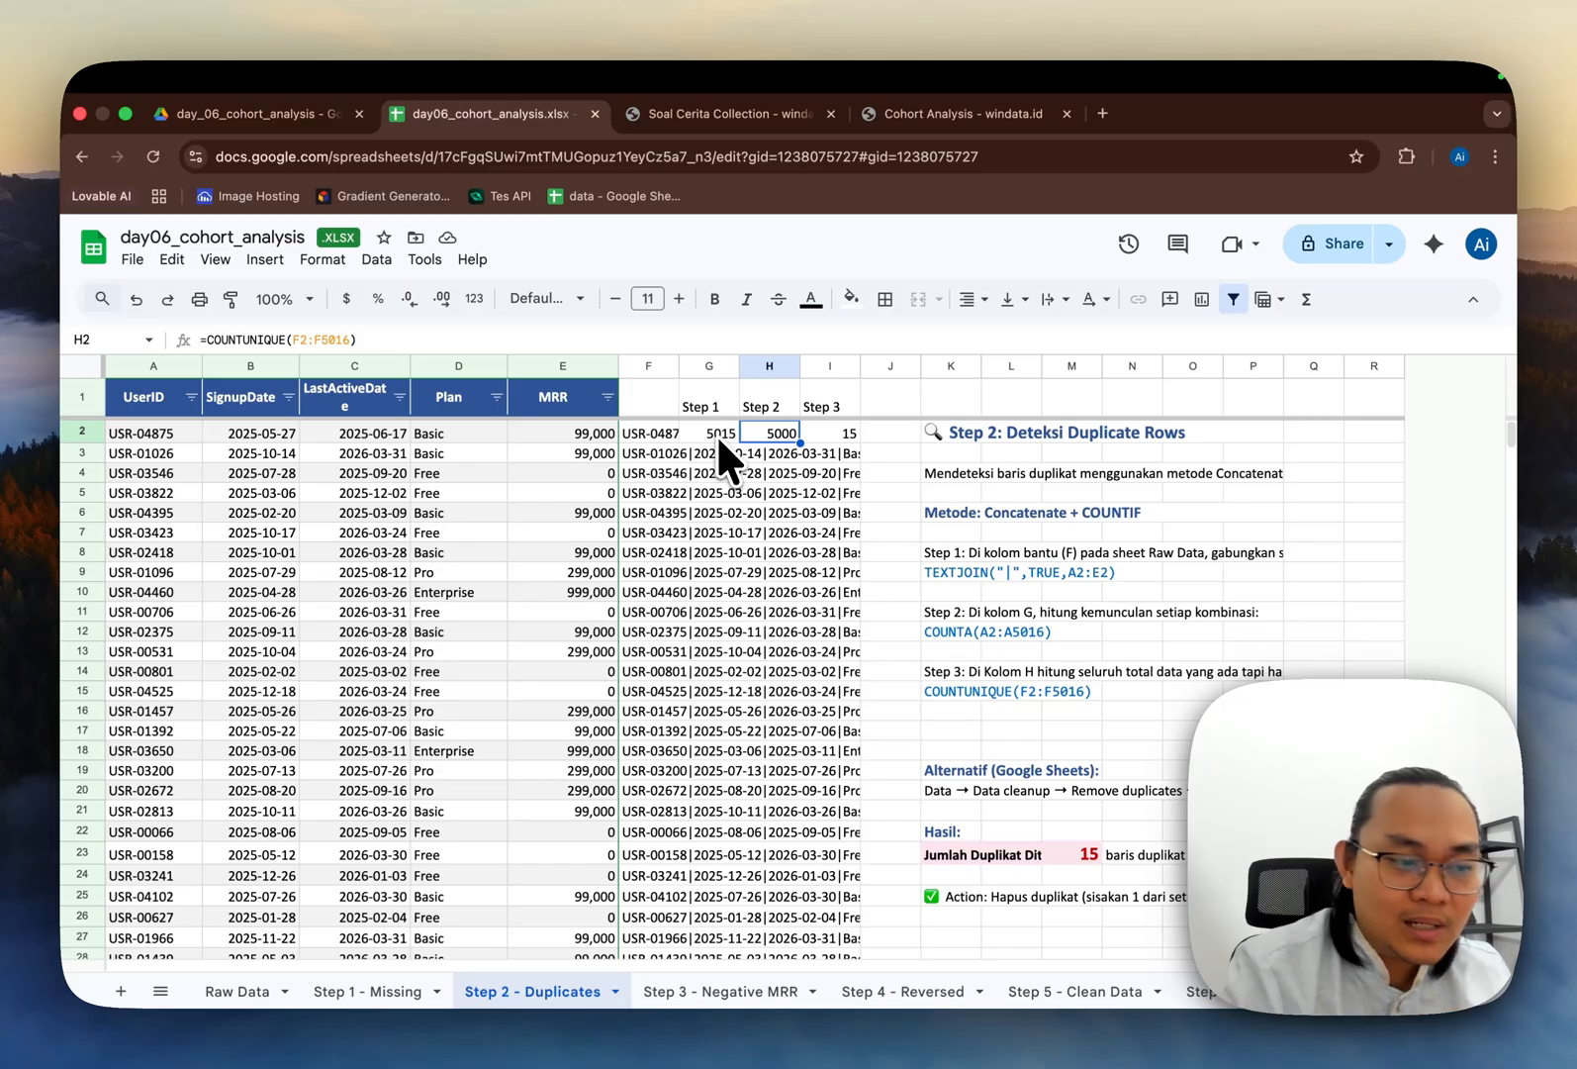
pyautogui.press('Right')
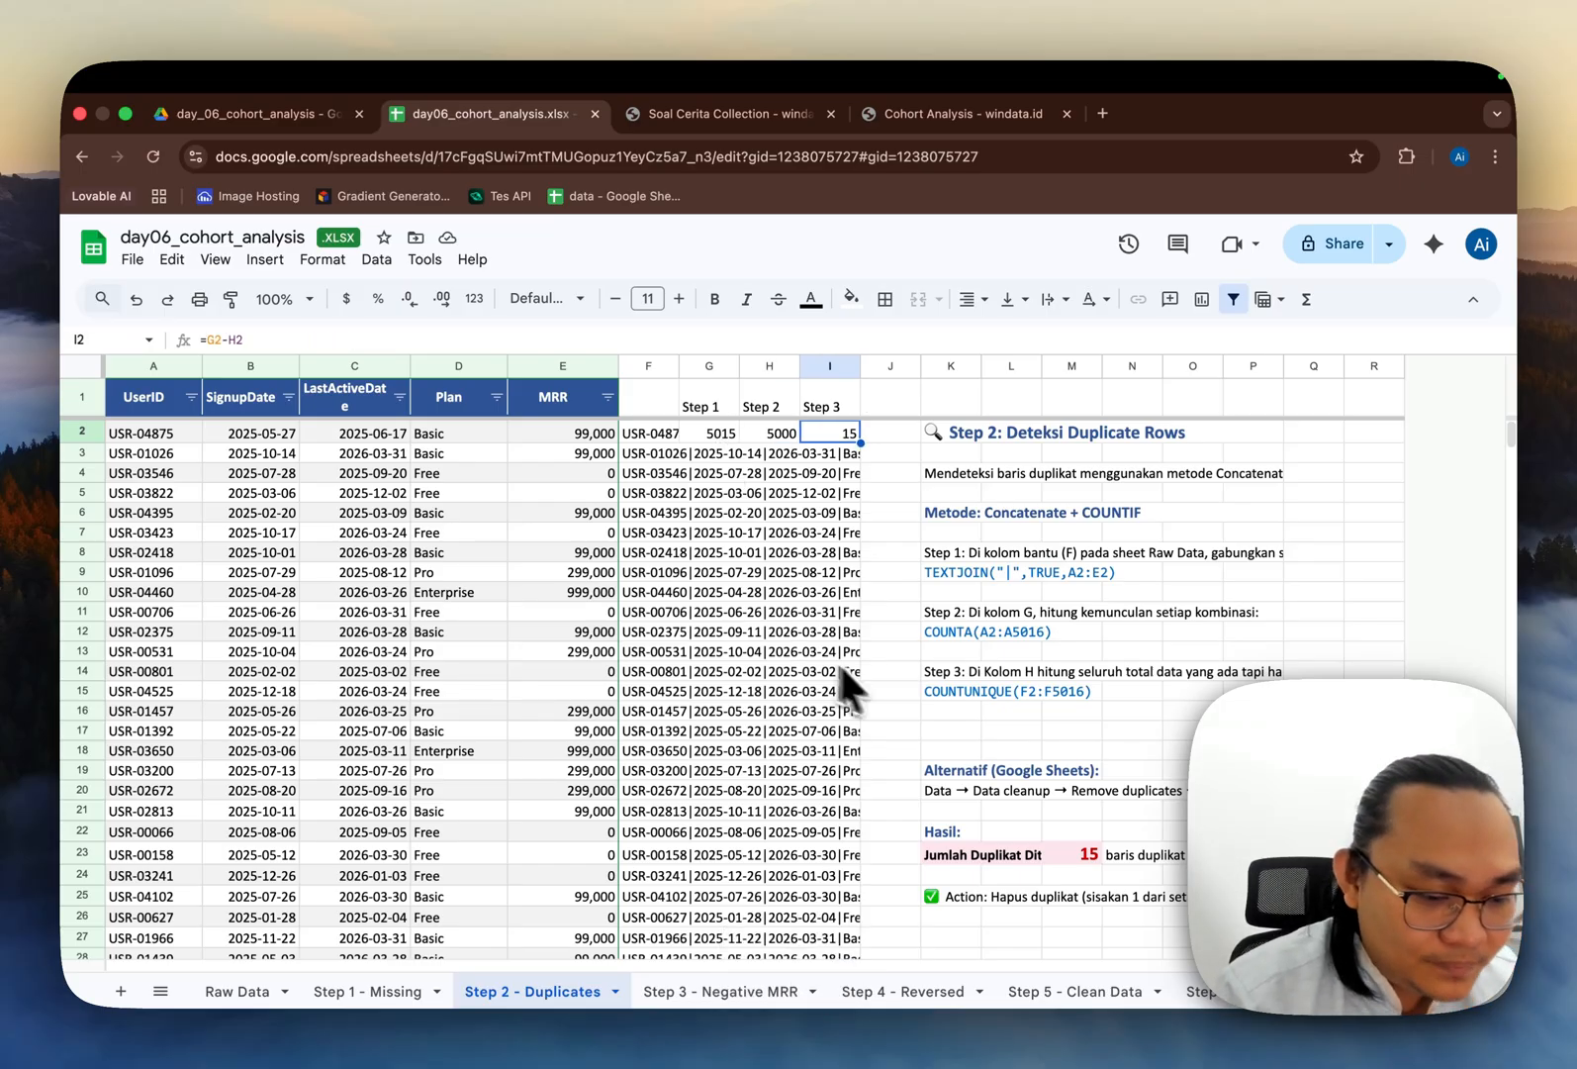
pyautogui.scroll(-1, 907, 718)
pyautogui.scroll(1, 908, 719)
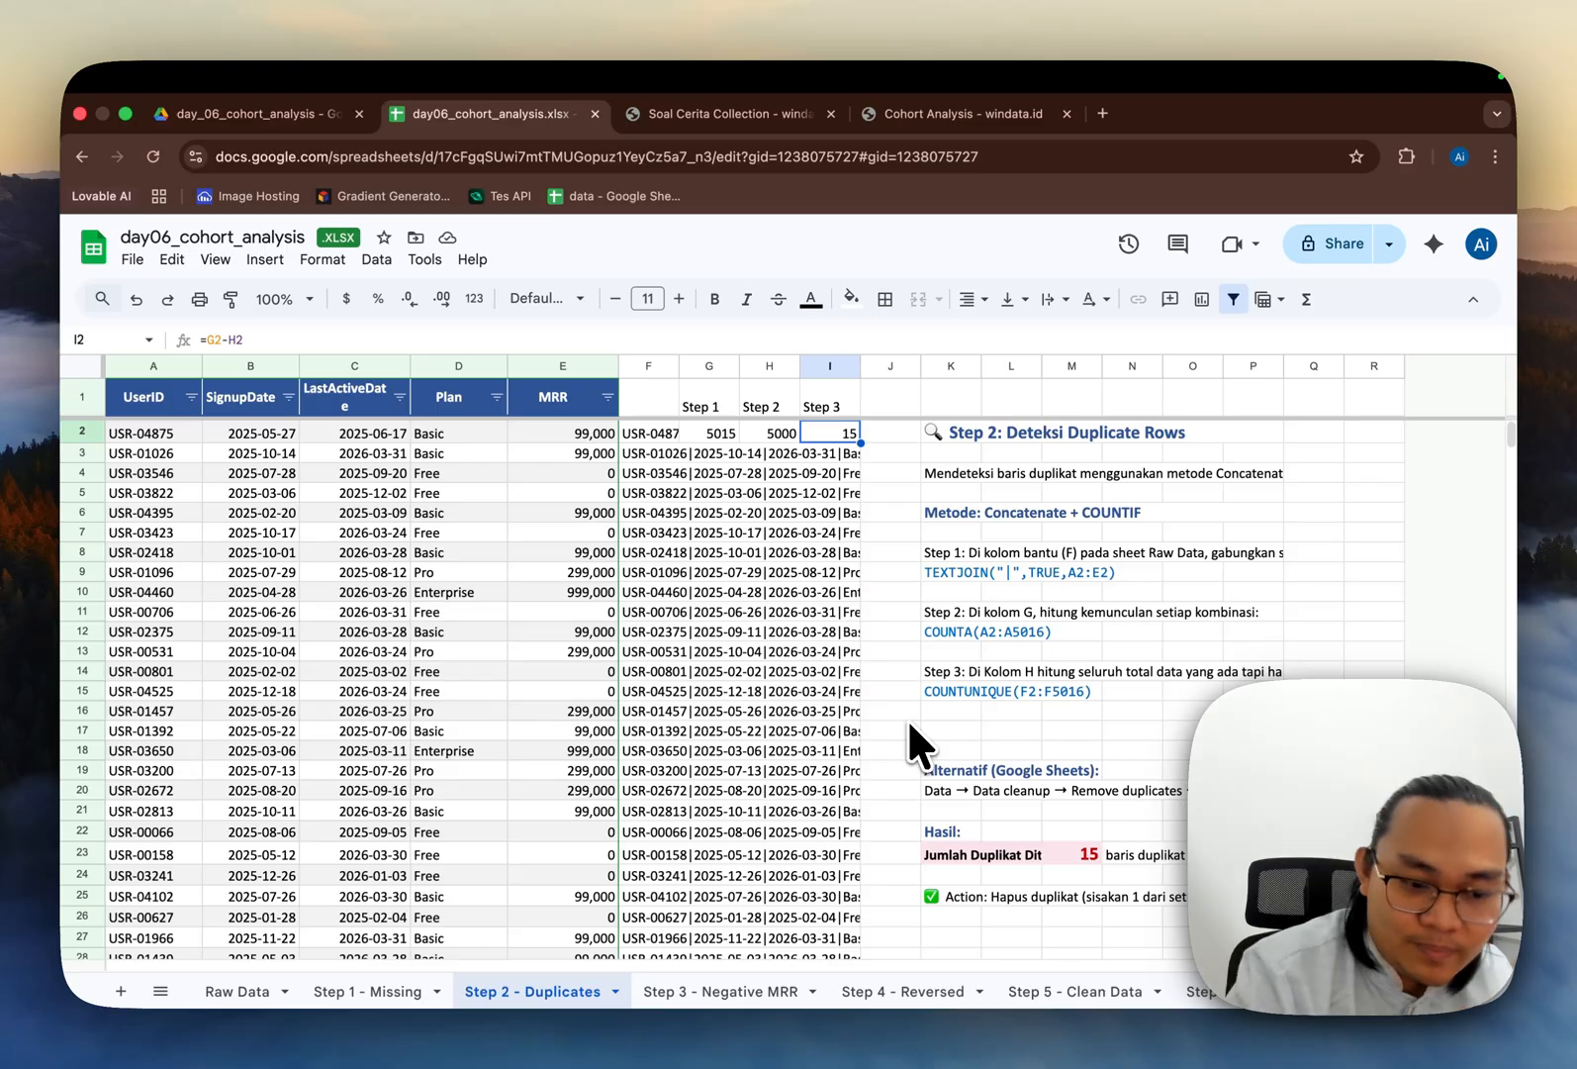
# Step: Open the Step 3 - Negative MRR sheet and review the negative MRR count and its FILTER formula
pyautogui.click(757, 990)
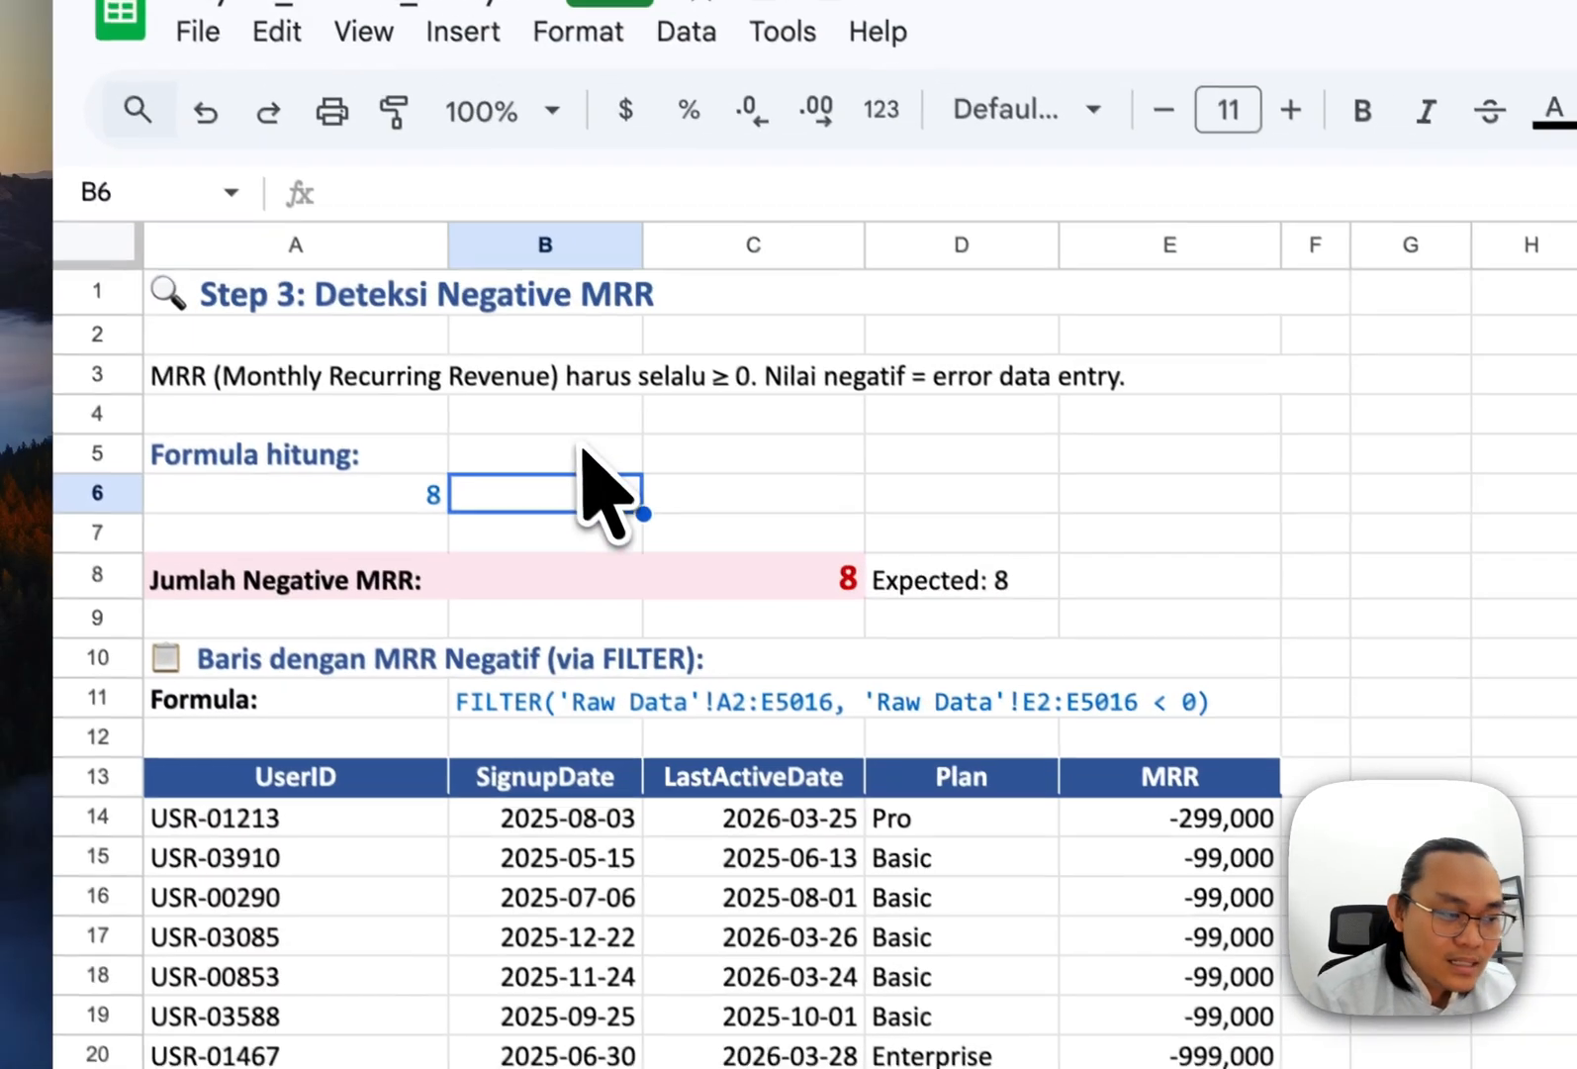
pyautogui.click(583, 450)
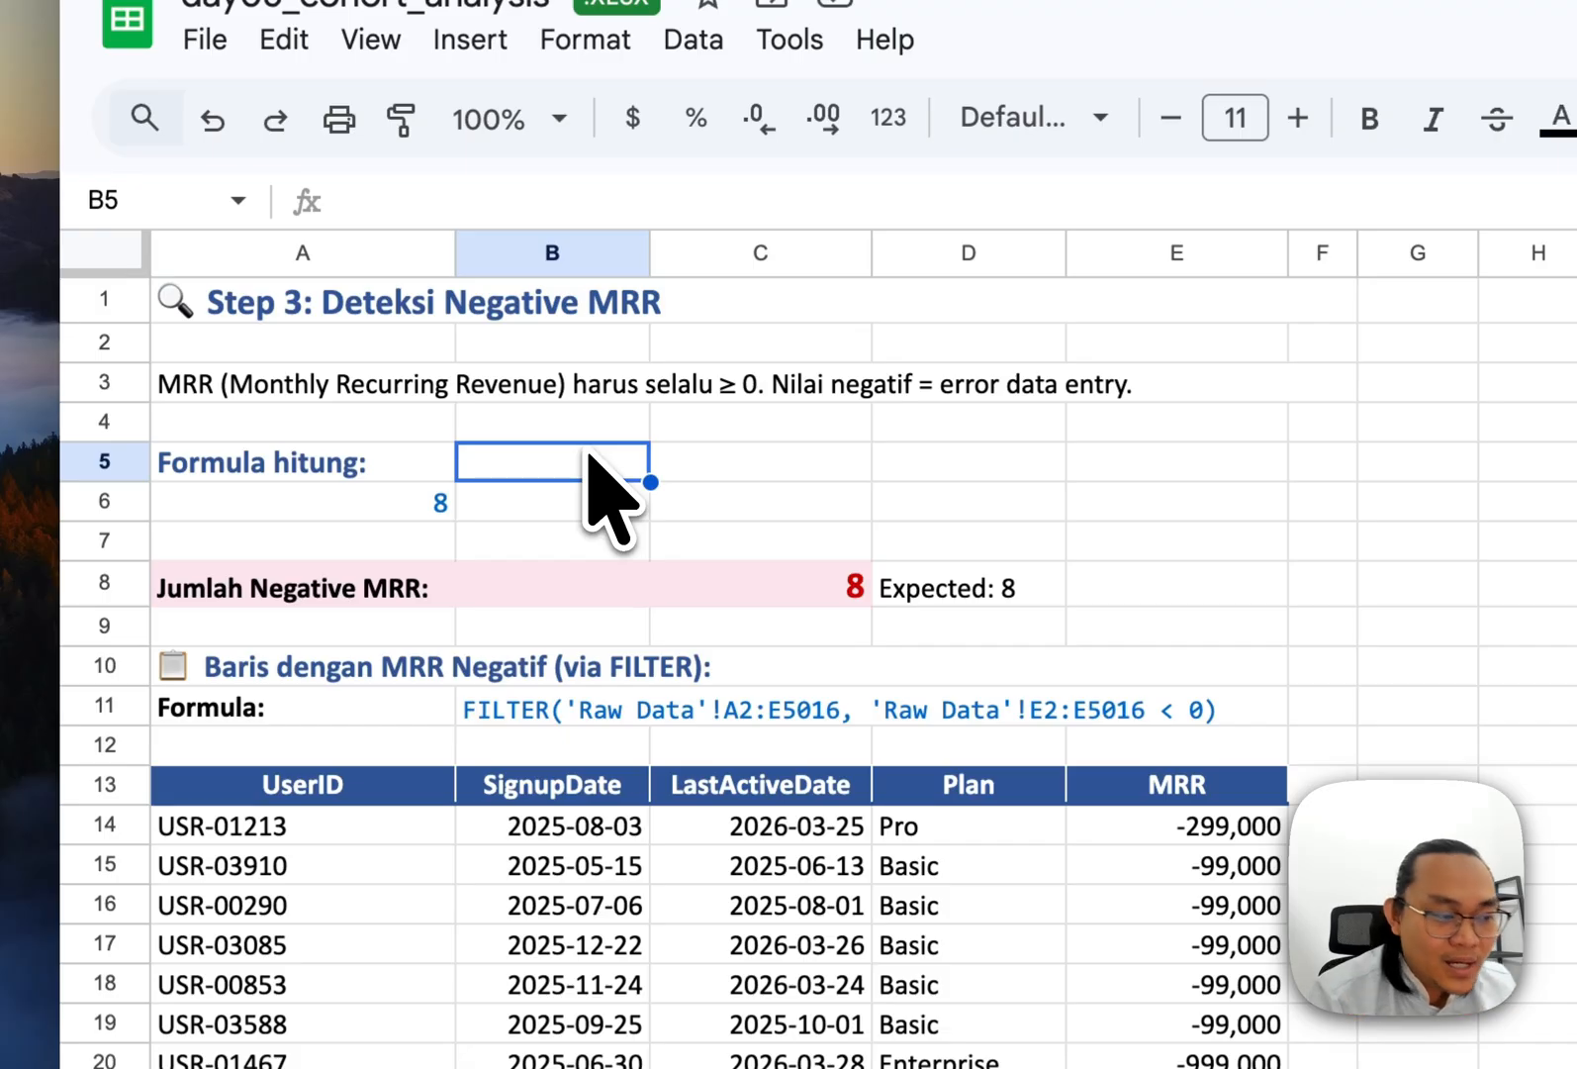
pyautogui.press('Right')
pyautogui.press('Left')
pyautogui.press('Left')
pyautogui.press('Down')
pyautogui.press('Down')
pyautogui.press('Down')
pyautogui.press('Down')
pyautogui.press('Down')
pyautogui.press('Down')
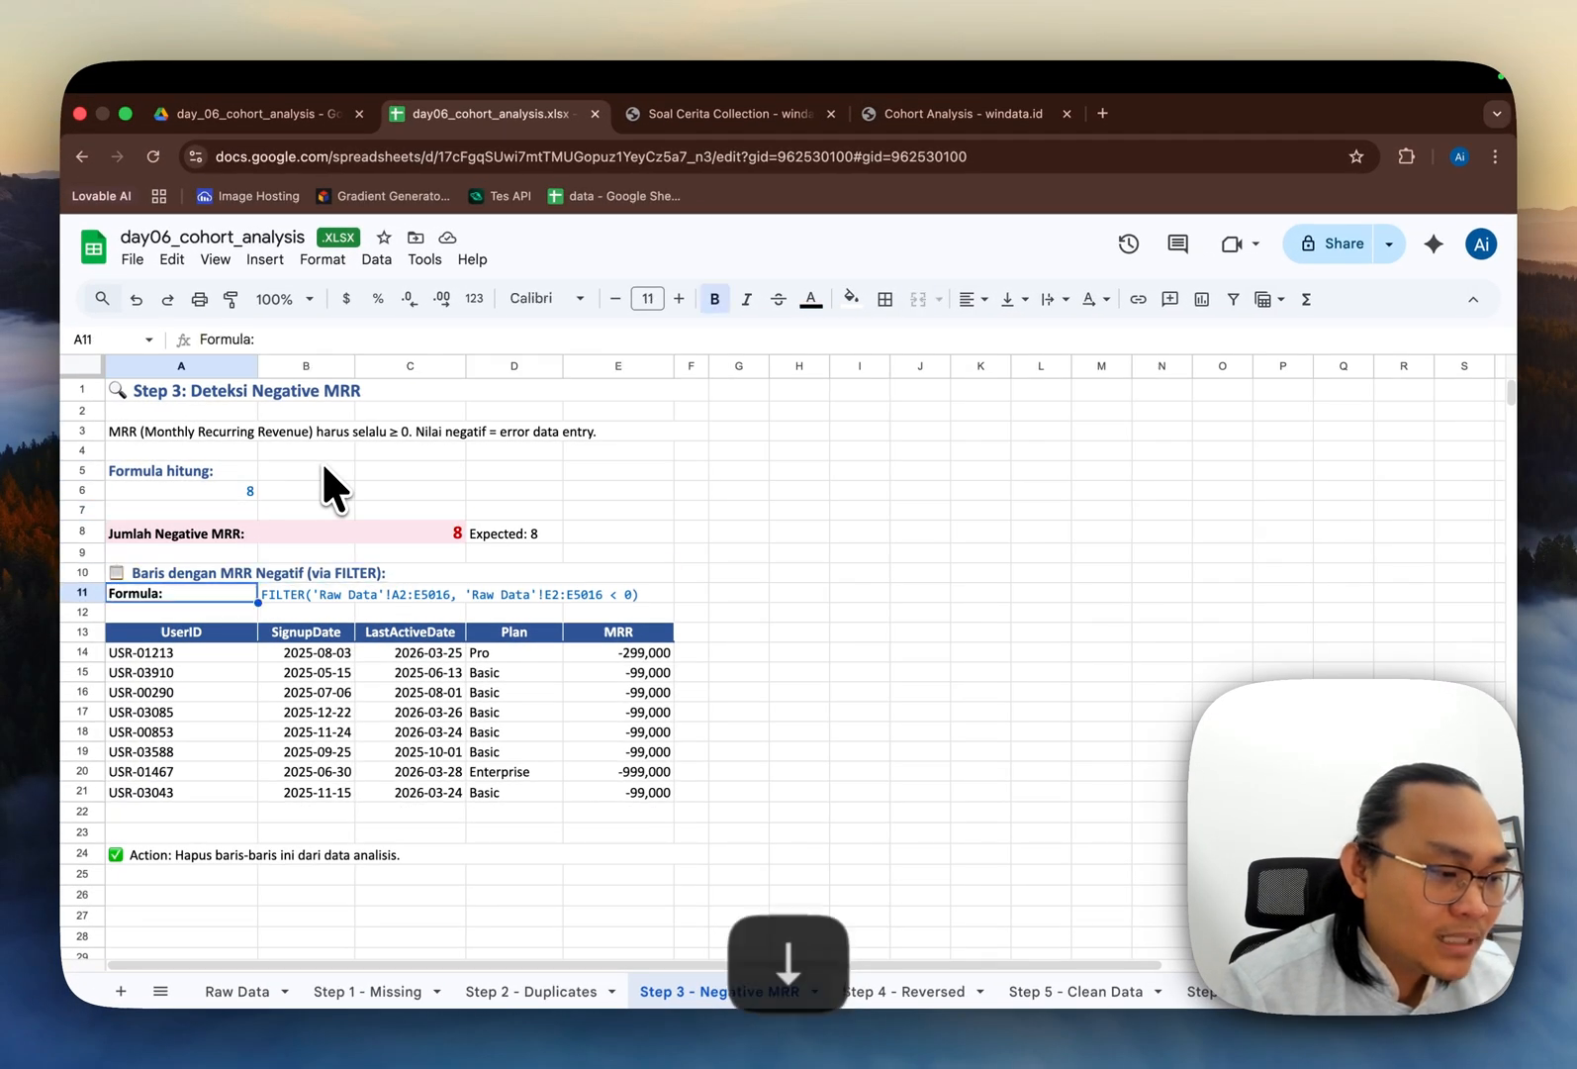
pyautogui.press('Right')
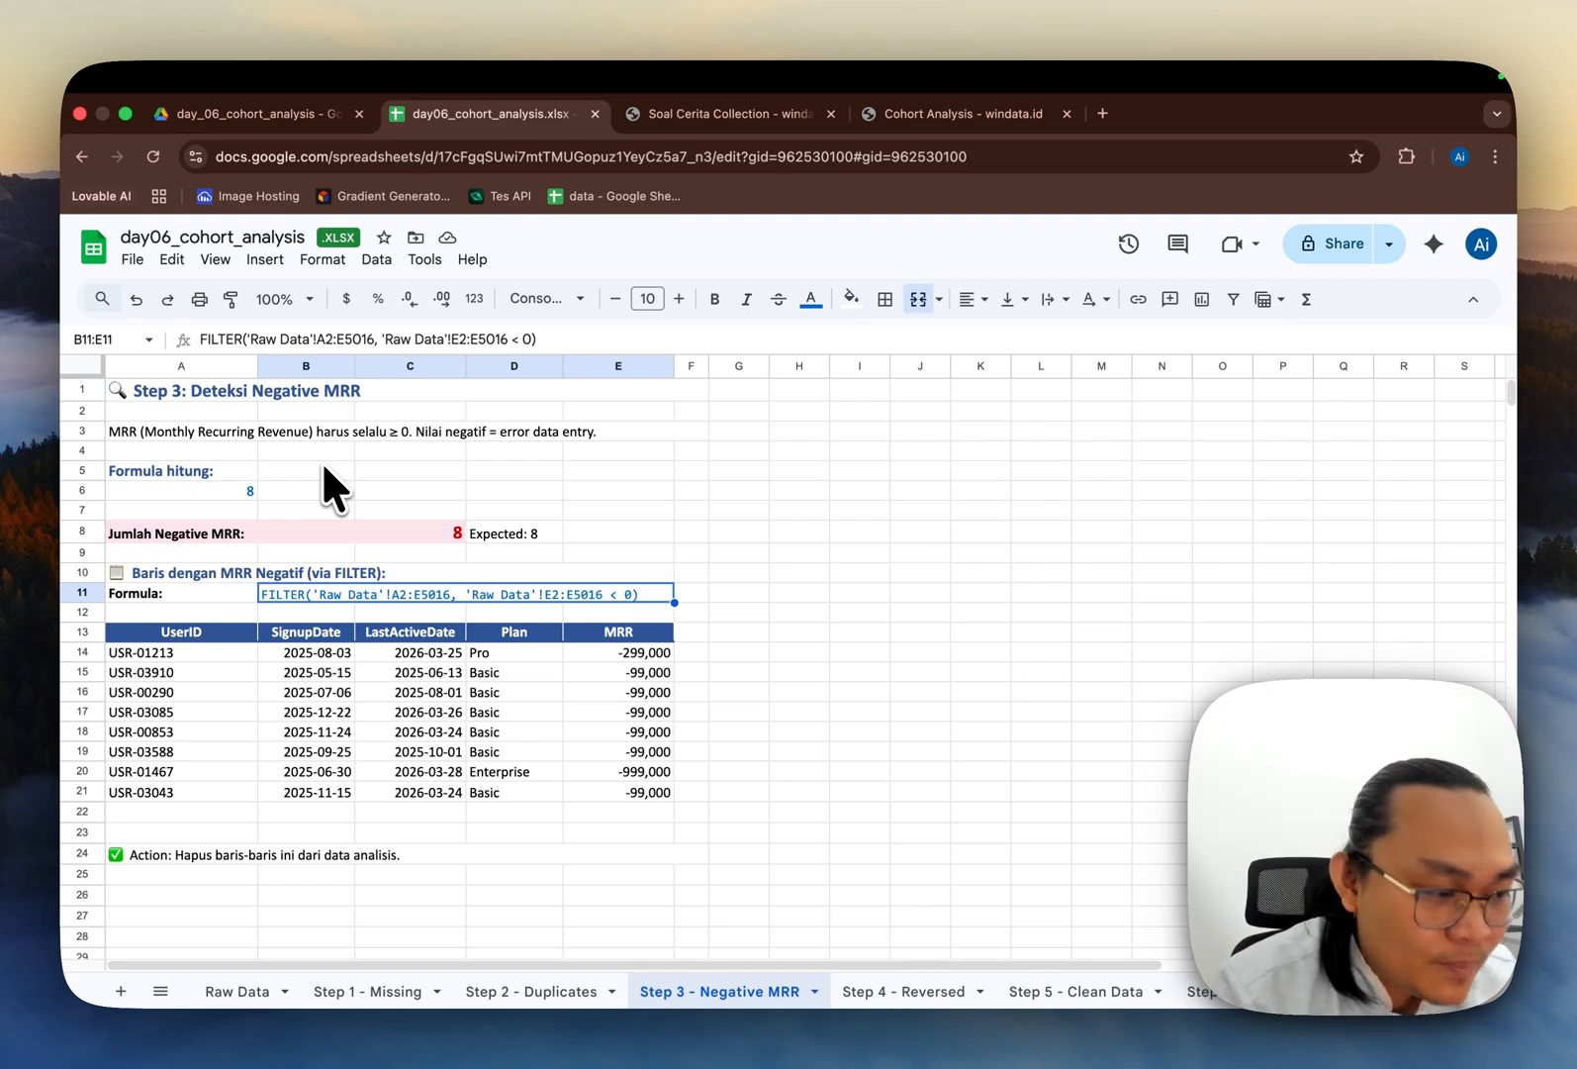
pyautogui.scroll(-1, 307, 495)
pyautogui.scroll(1, 312, 503)
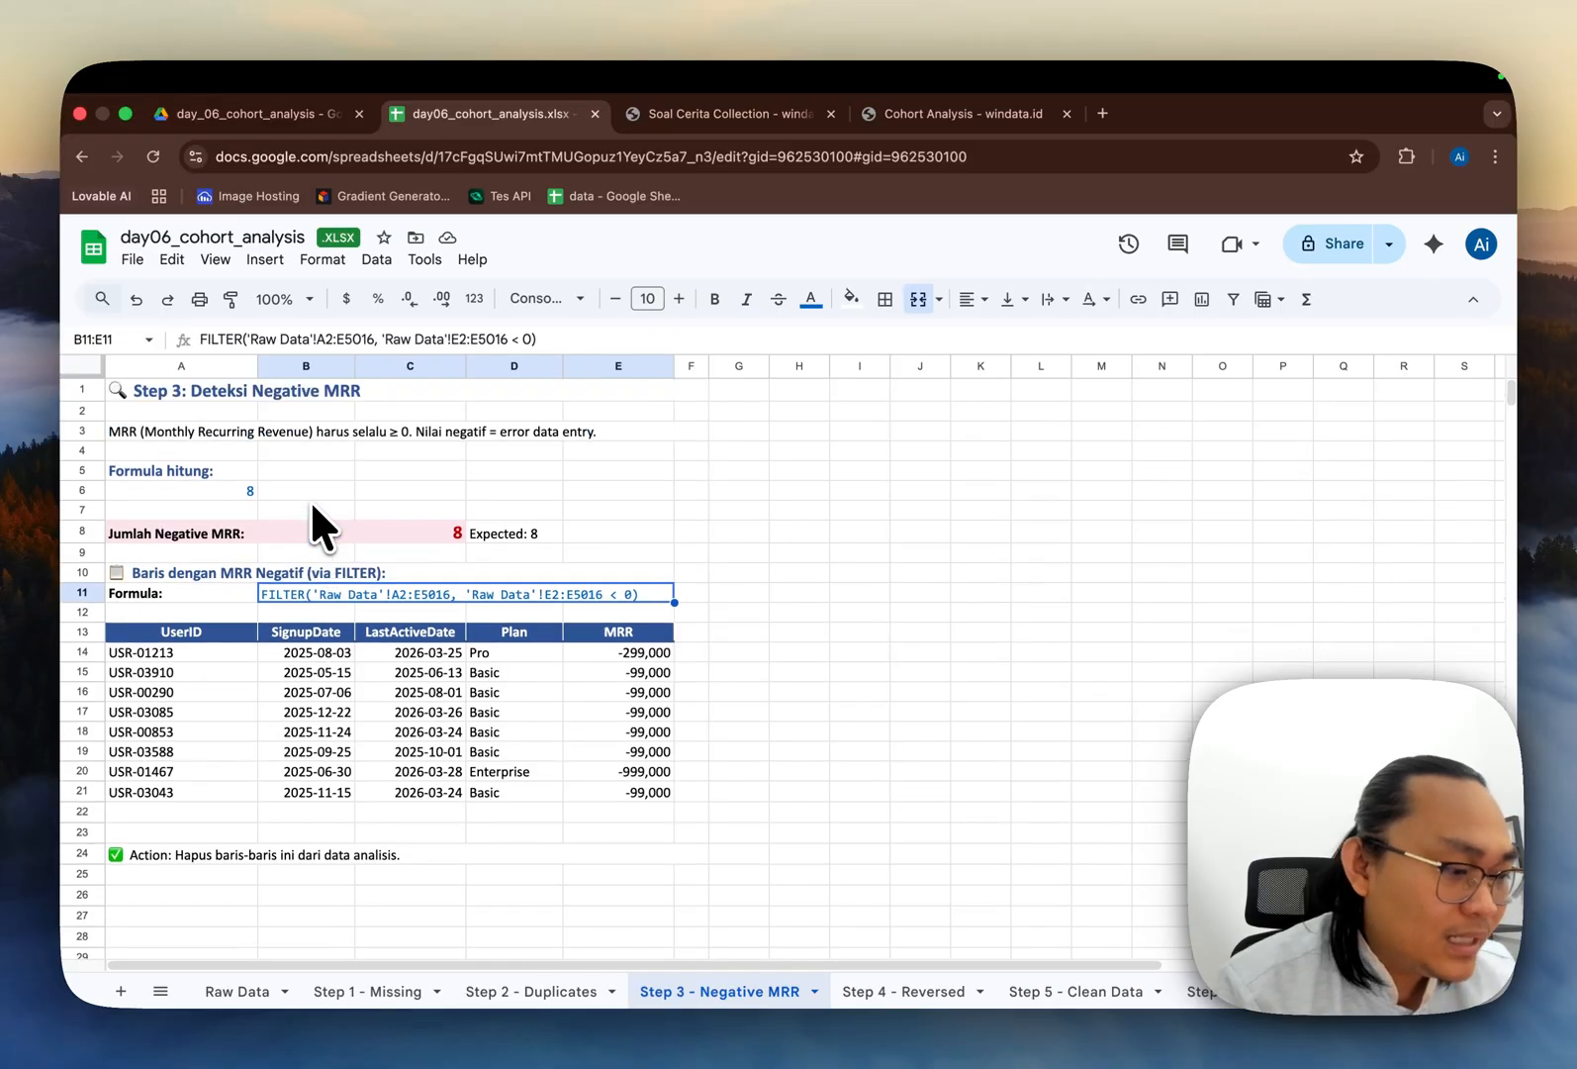
# Step: Move the Formula row down one row, then undo the move
pyautogui.click(179, 591)
pyautogui.keyDown('shift'); pyautogui.click(308, 591); pyautogui.keyUp('shift')
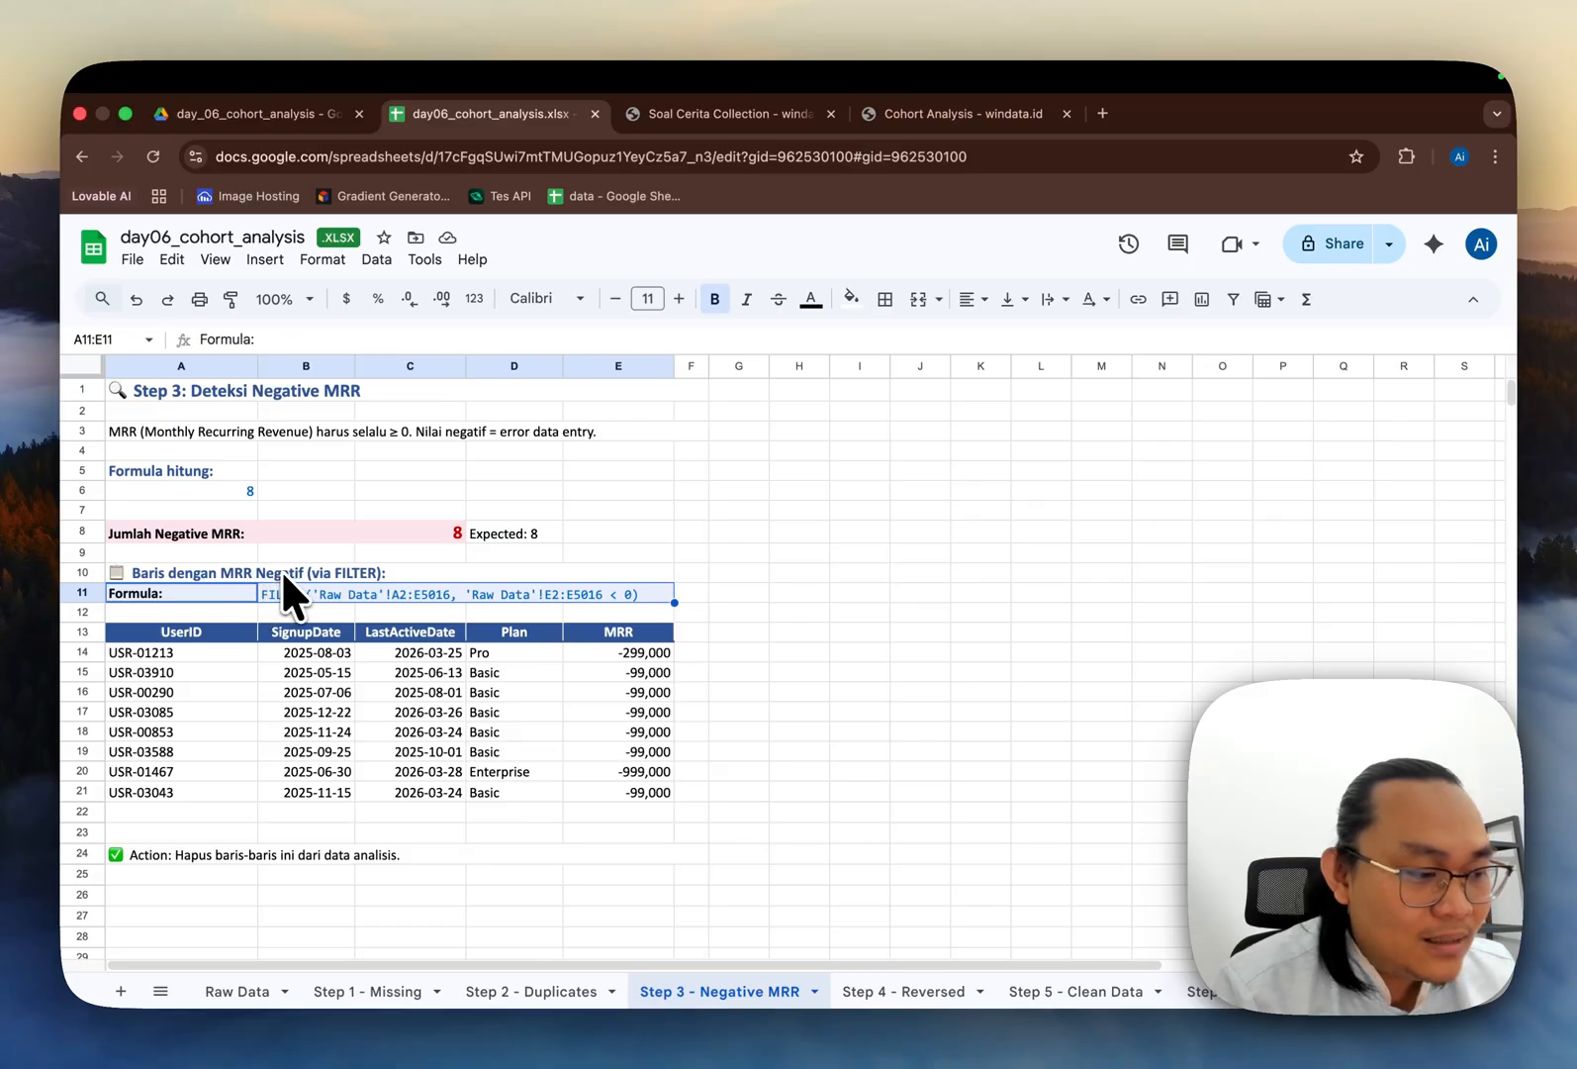
pyautogui.moveTo(284, 575); pyautogui.dragTo(310, 599)
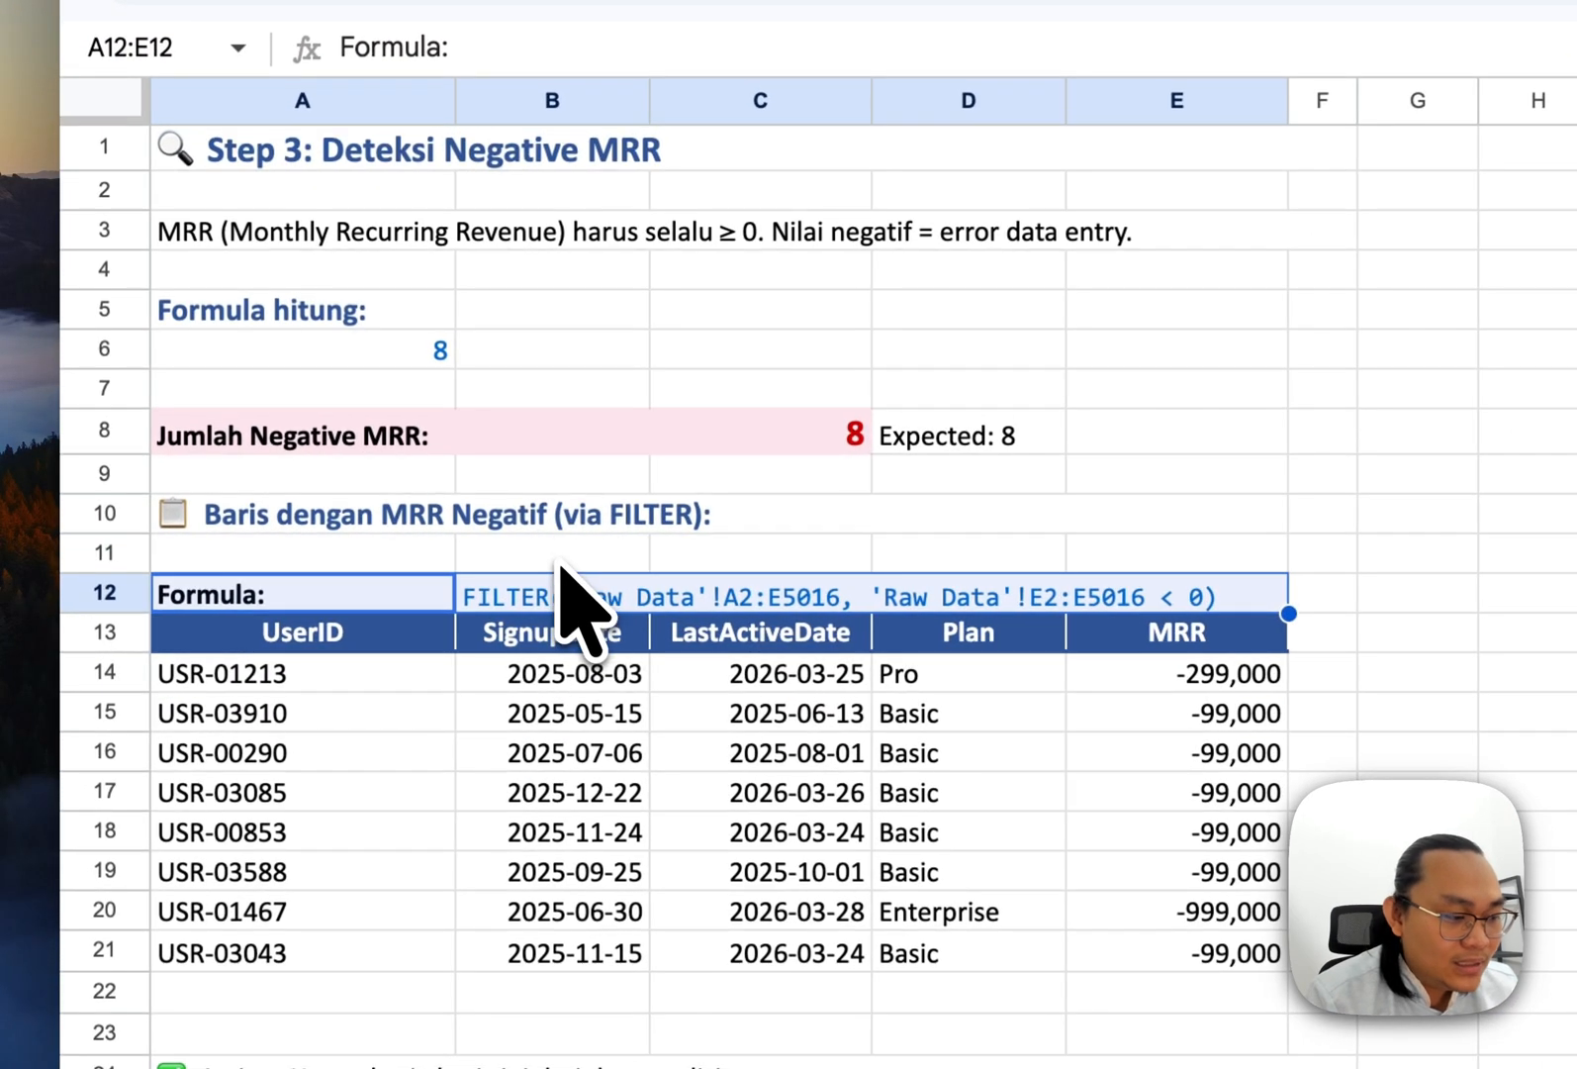
pyautogui.press('cmd+z')
# Step: Examine the FILTER result table listing users with negative MRR
pyautogui.scroll(-3, 572, 574)
pyautogui.click(638, 499)
pyautogui.press('Left')
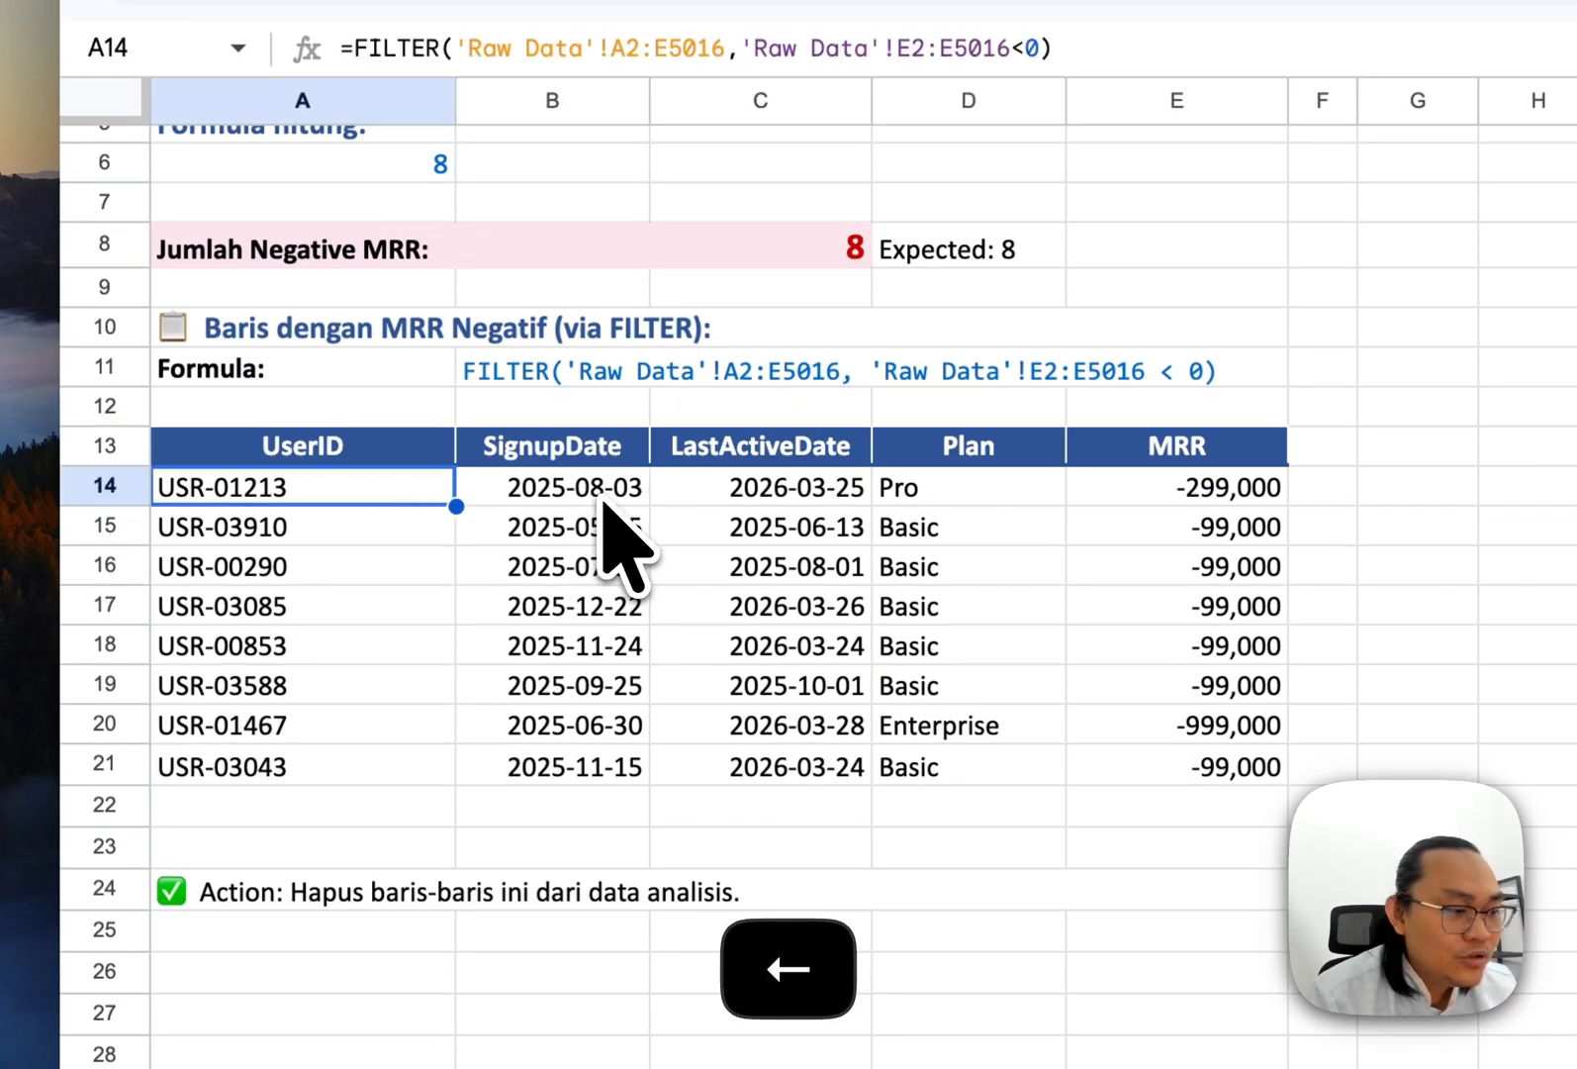
pyautogui.scroll(3, 623, 545)
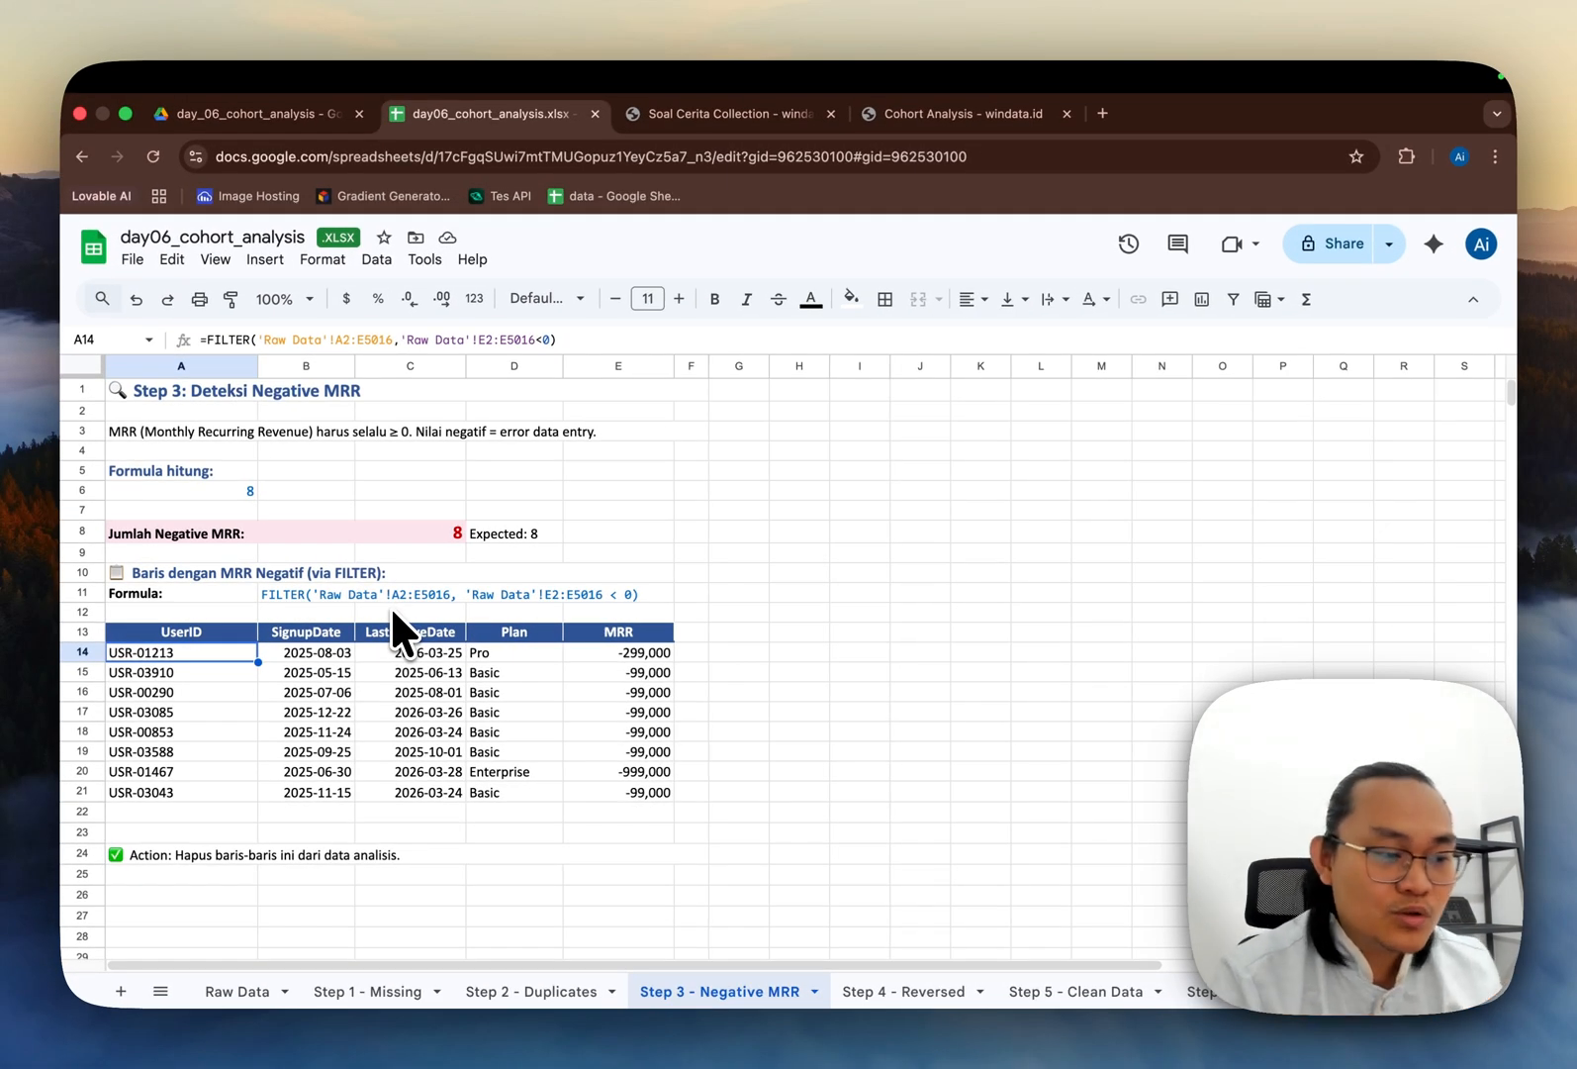
pyautogui.keyDown('shift'); pyautogui.click(628, 793); pyautogui.keyUp('shift')
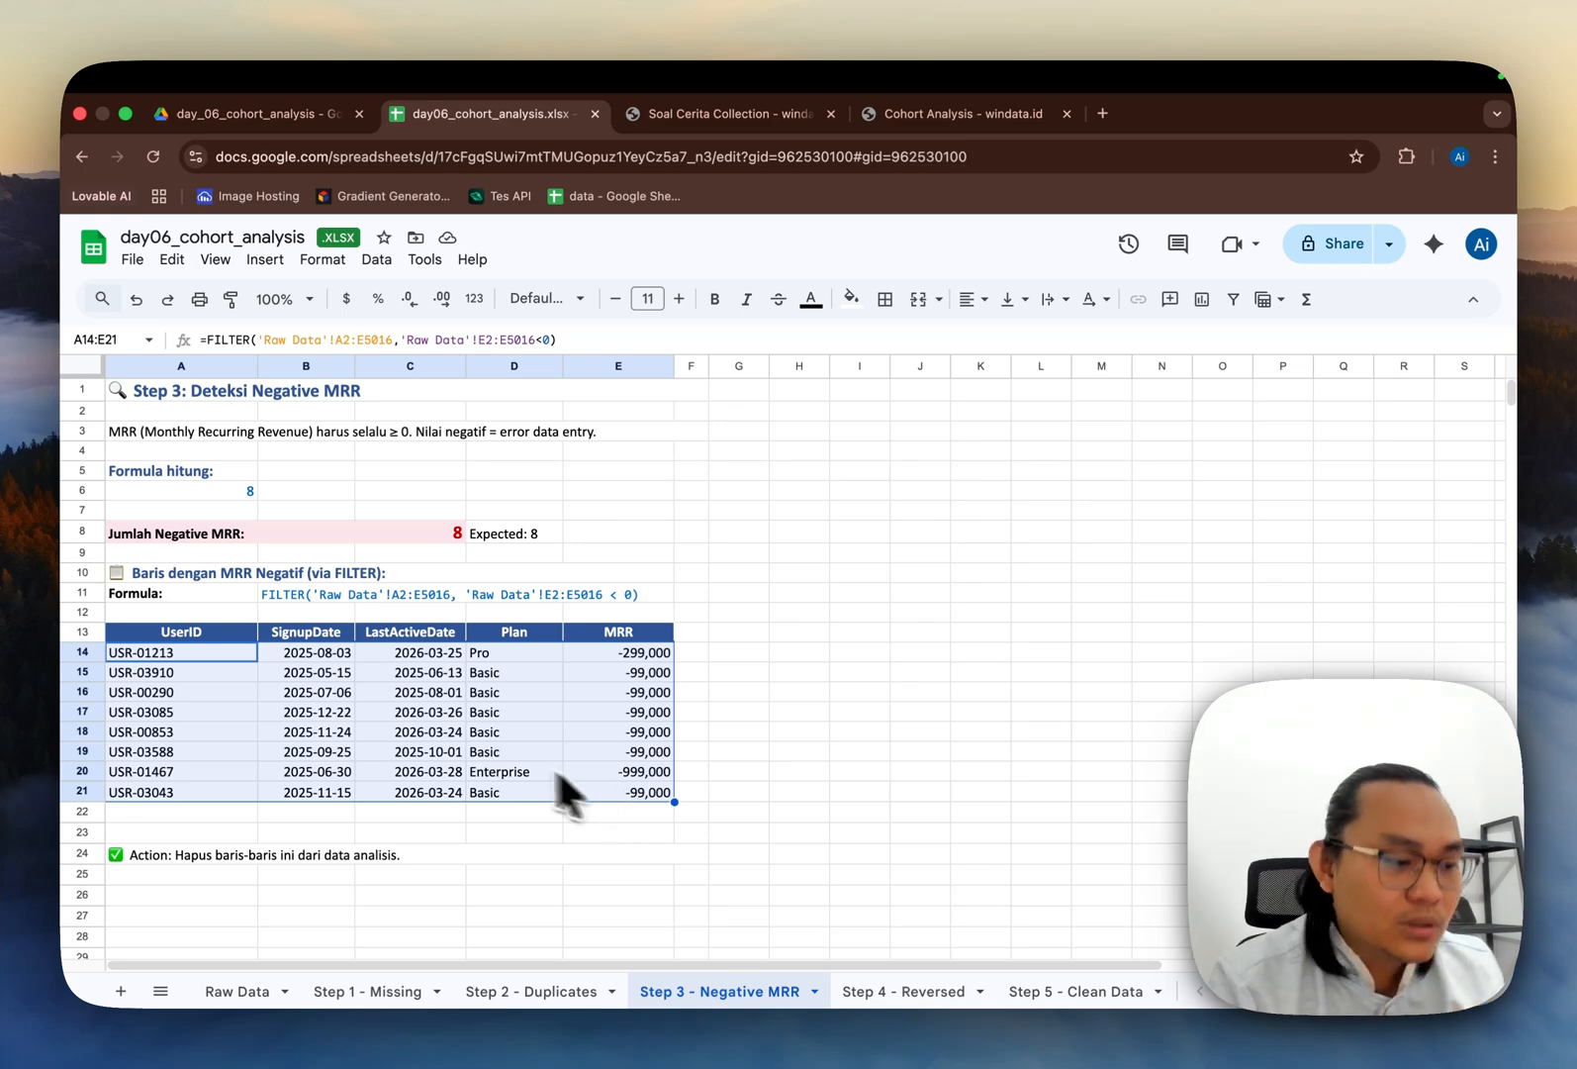
pyautogui.click(484, 752)
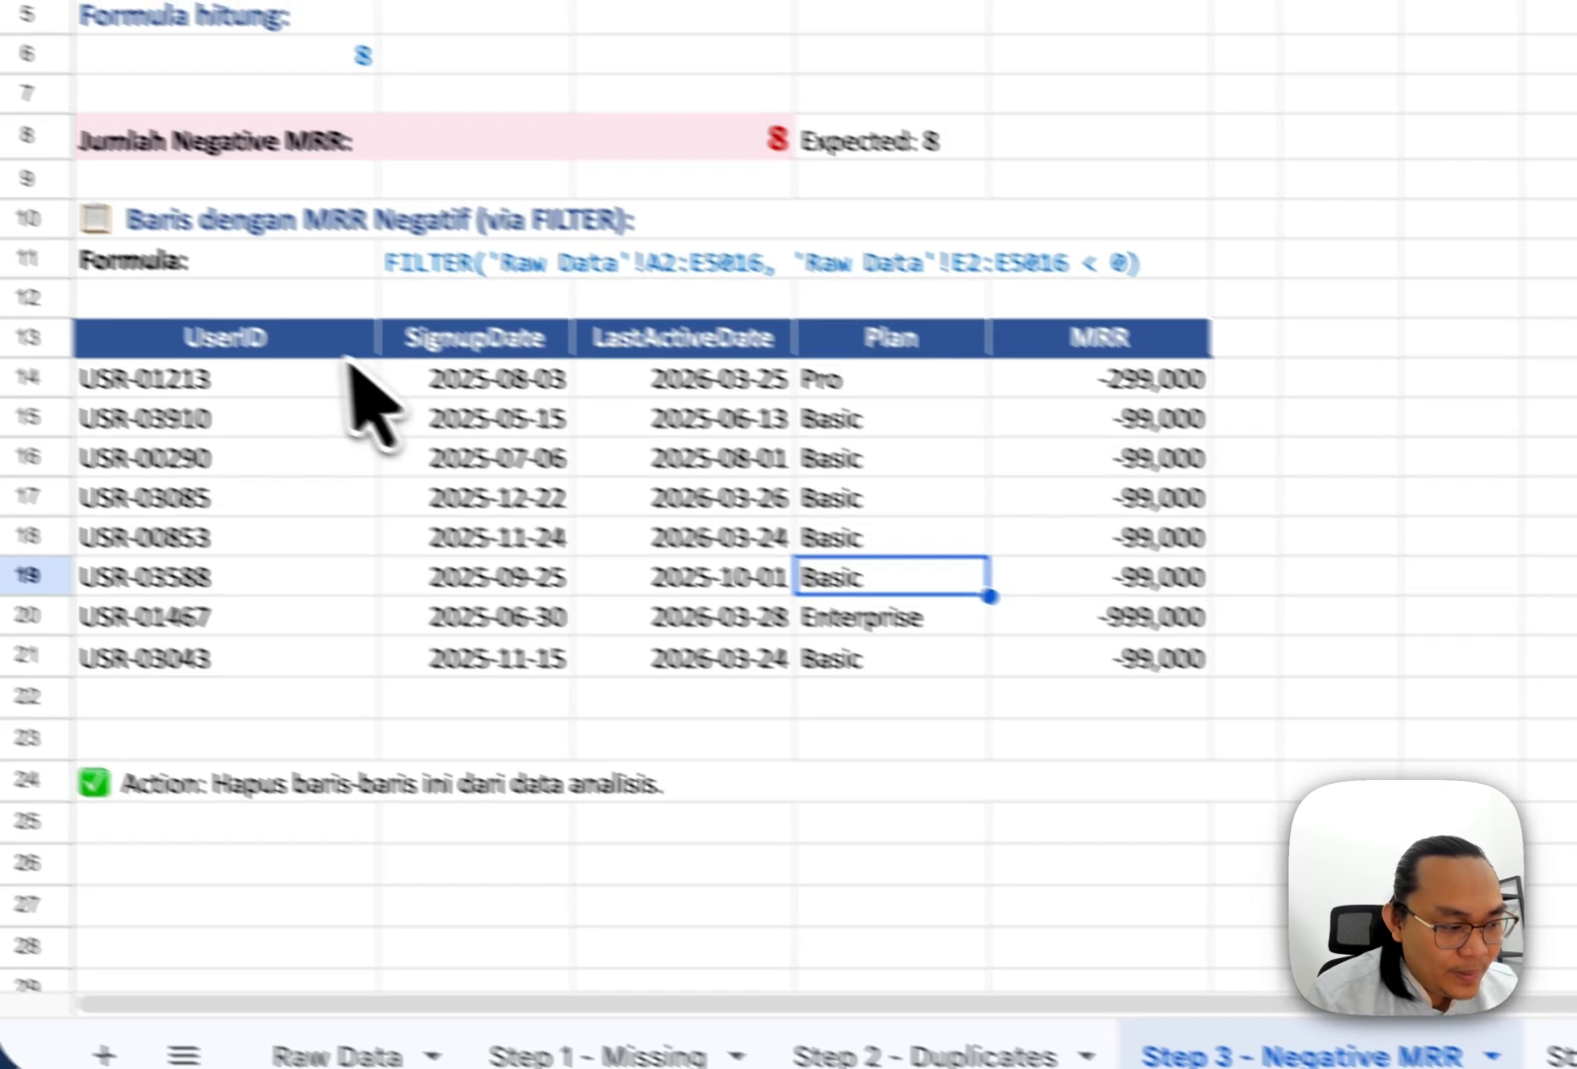
pyautogui.click(292, 330)
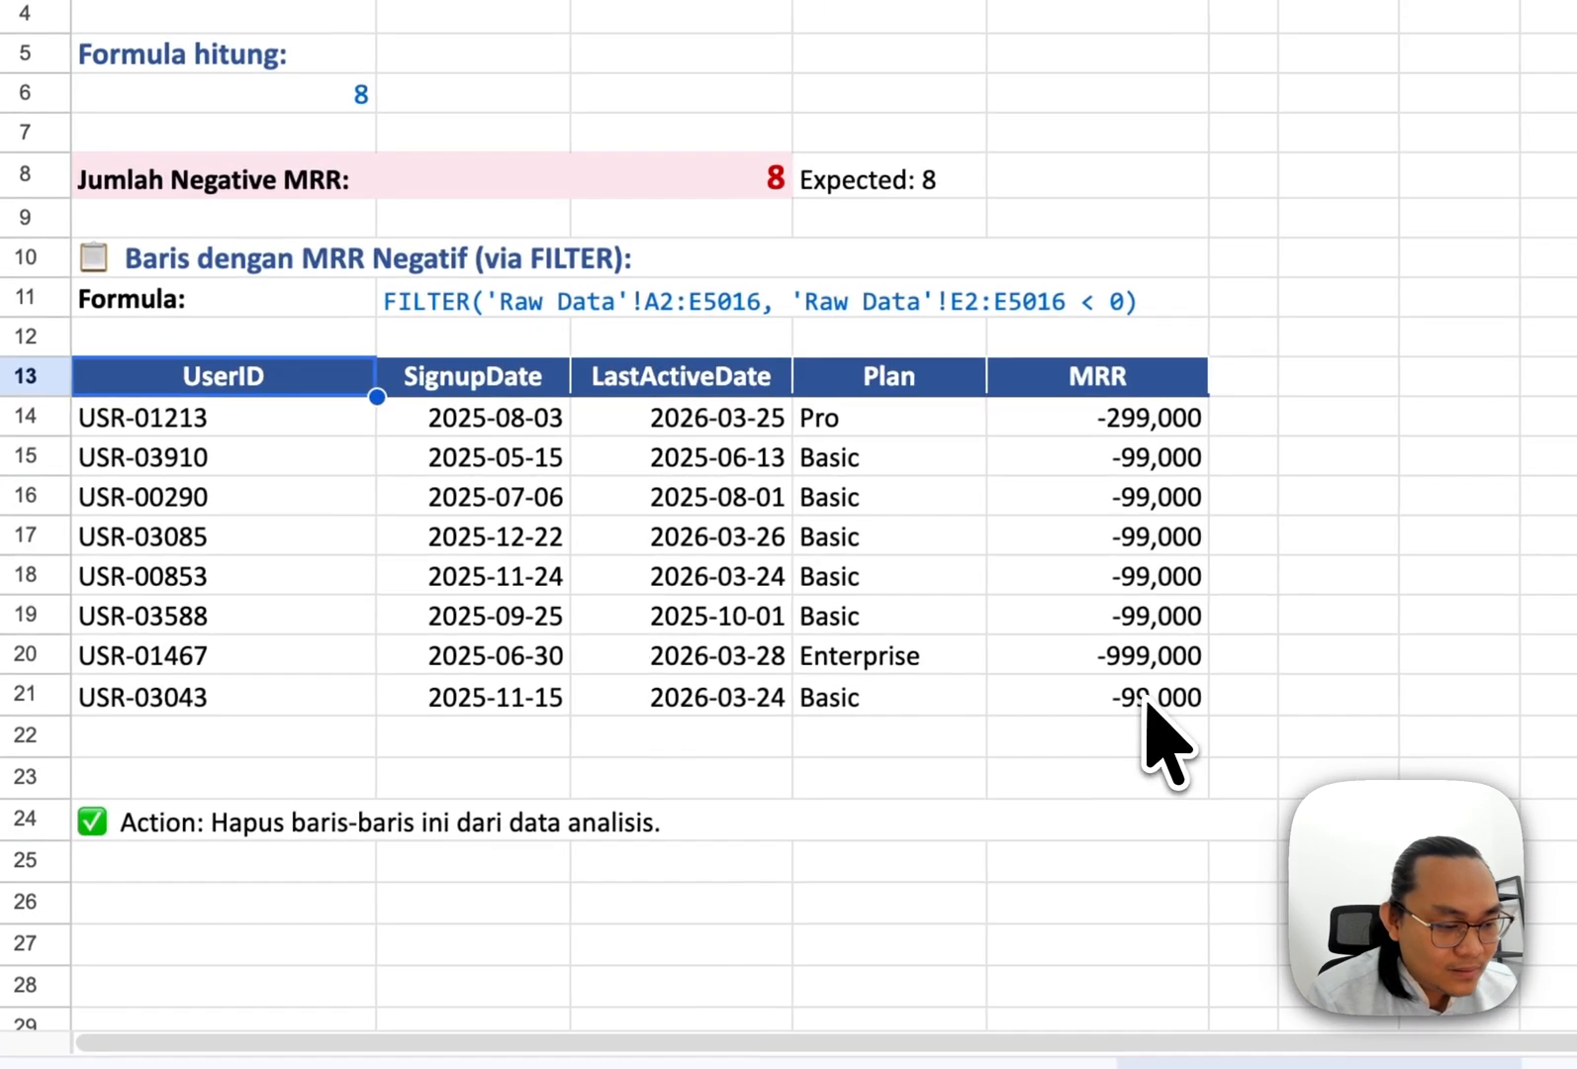
pyautogui.keyDown('shift'); pyautogui.click(1227, 687); pyautogui.keyUp('shift')
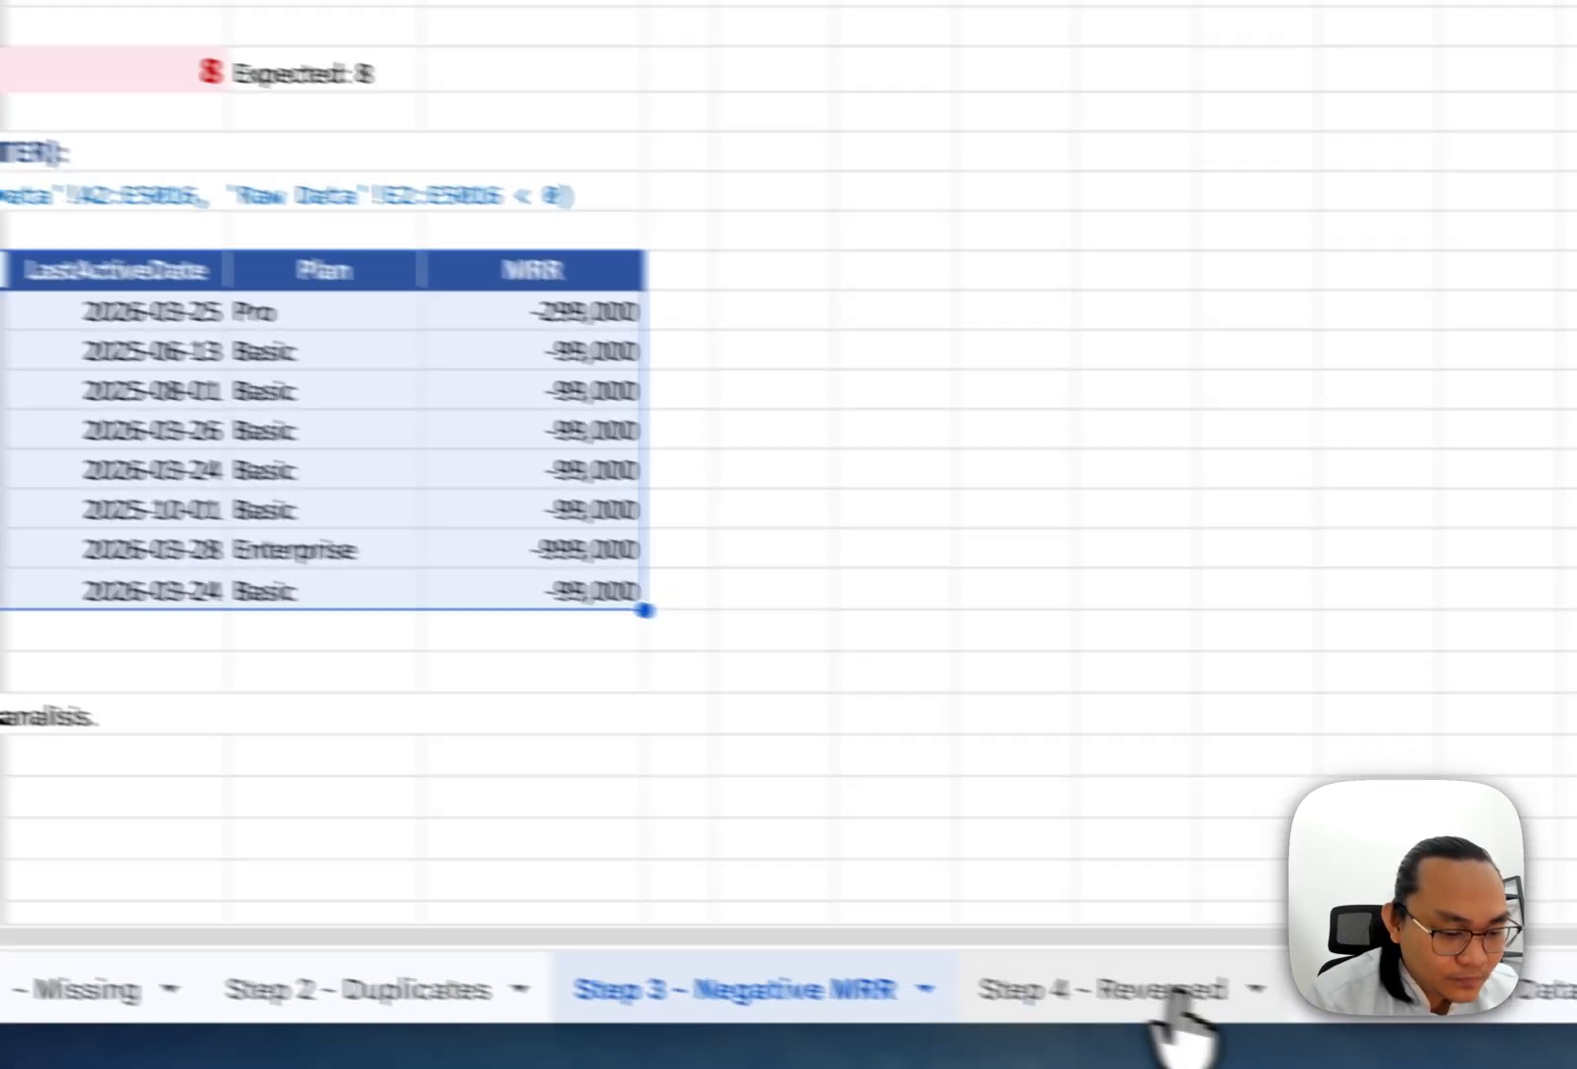
# Step: Open the Step 4 - Reversed sheet and review the reversed dates count and its FILTER formula
pyautogui.click(1168, 1000)
pyautogui.click(370, 232)
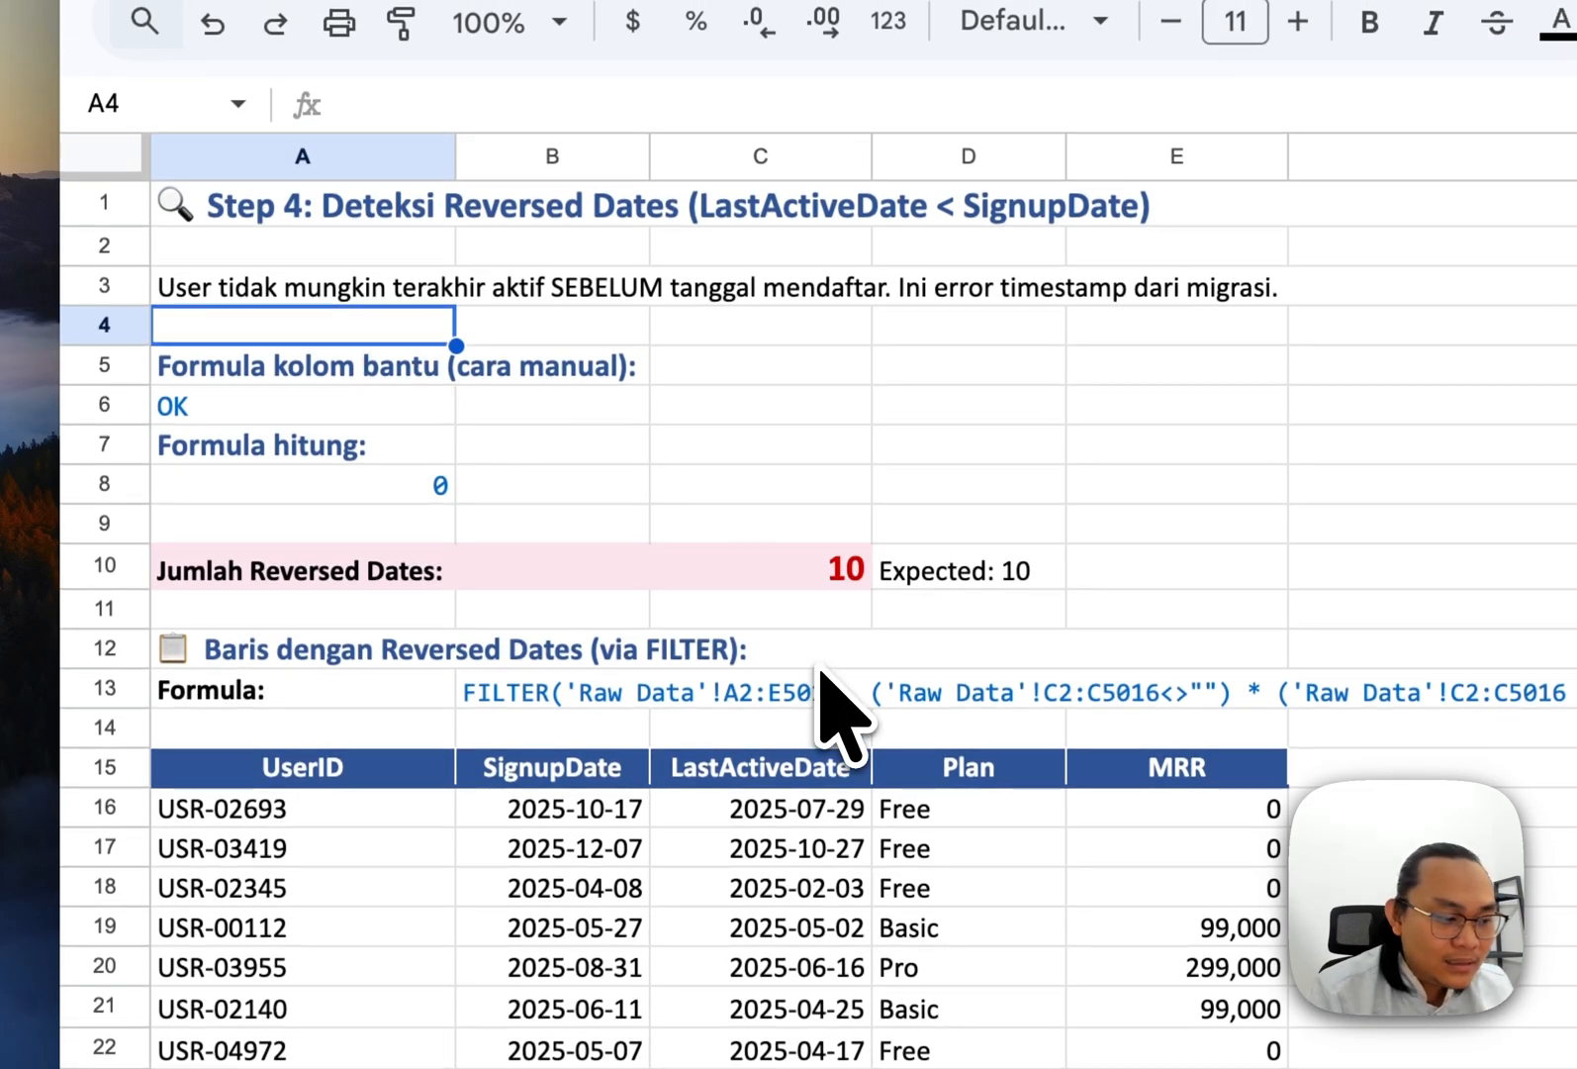
pyautogui.scroll(-2, 827, 663)
pyautogui.scroll(2, 834, 639)
pyautogui.click(374, 651)
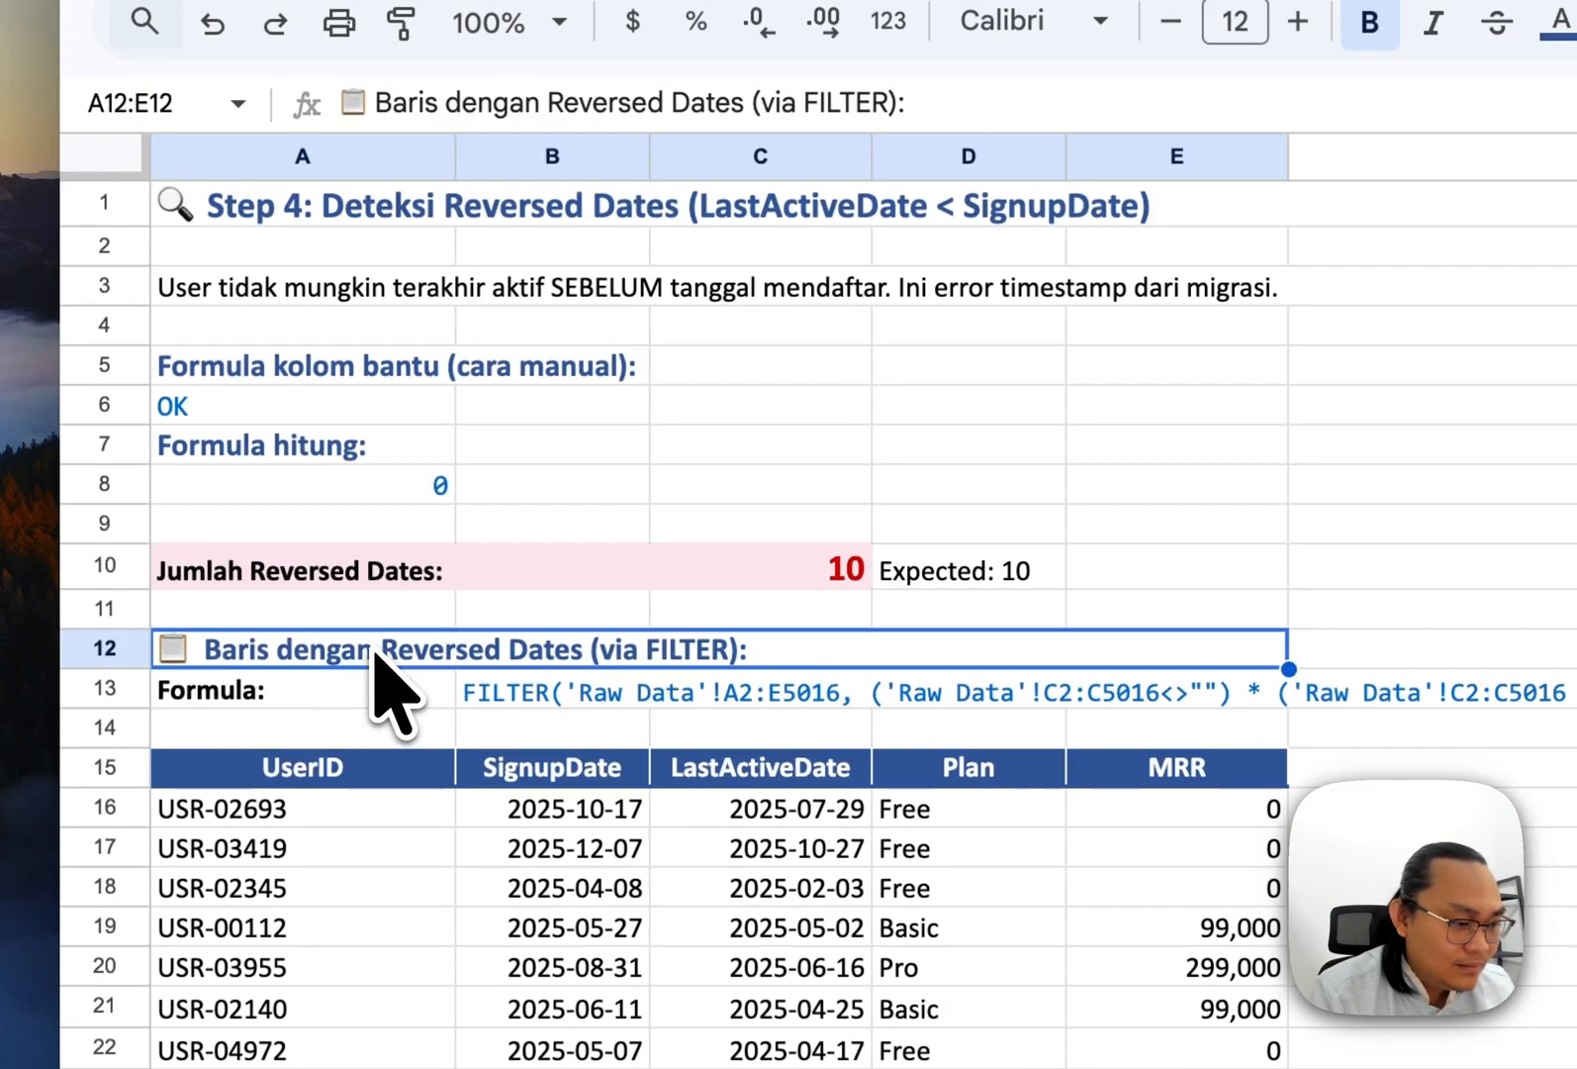
pyautogui.scroll(-2, 594, 661)
pyautogui.click(693, 715)
# Step: Step through the filtered rows where LastActiveDate falls before SignupDate
pyautogui.click(576, 683)
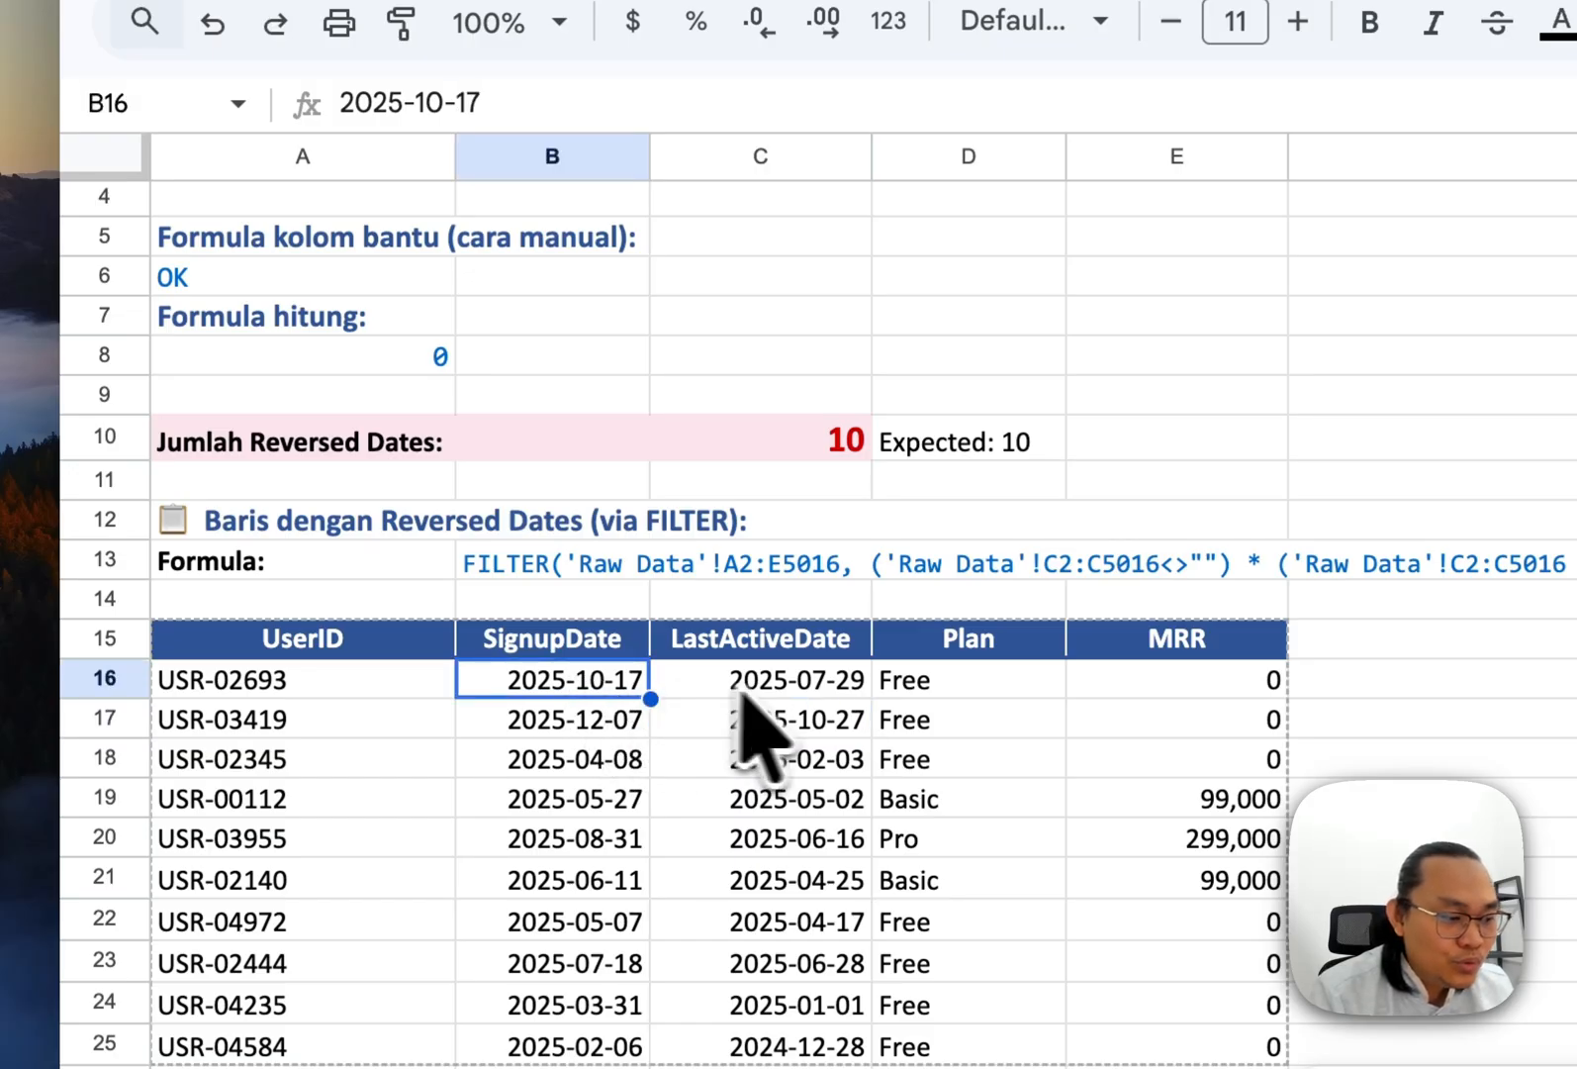
pyautogui.click(772, 685)
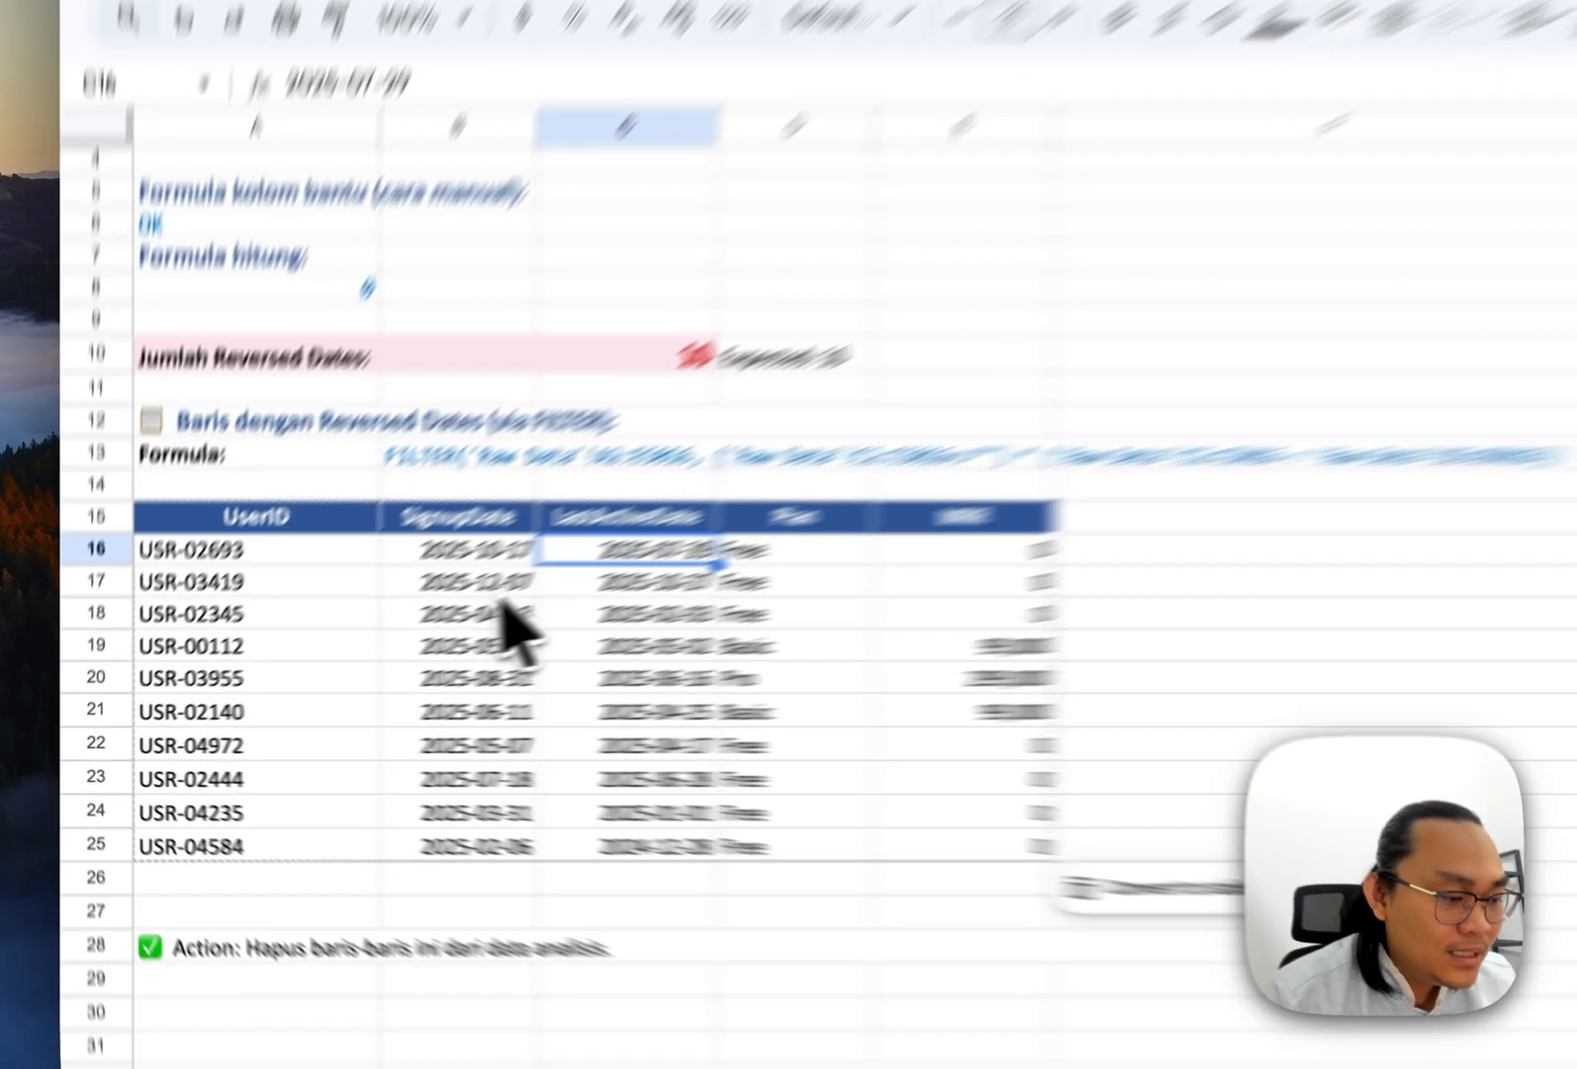
pyautogui.click(498, 595)
pyautogui.press('super+Down')
pyautogui.press('Up')
pyautogui.press('super+Up')
pyautogui.press('super+Left')
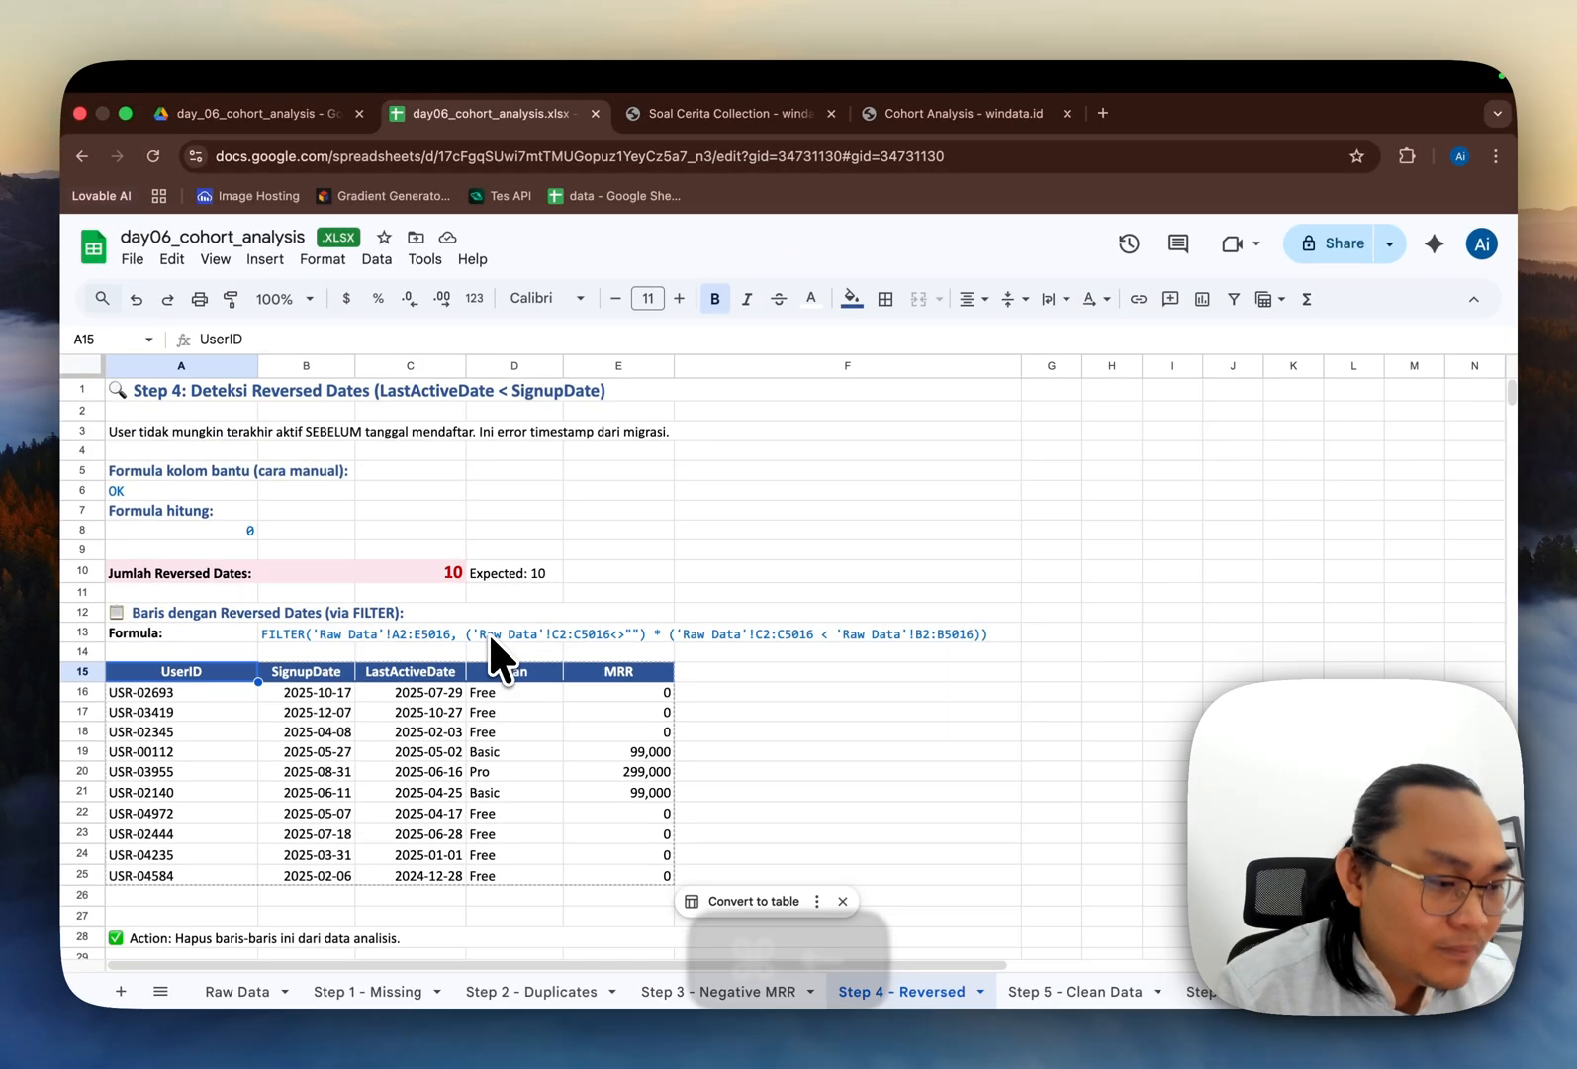
pyautogui.scroll(-2, 492, 658)
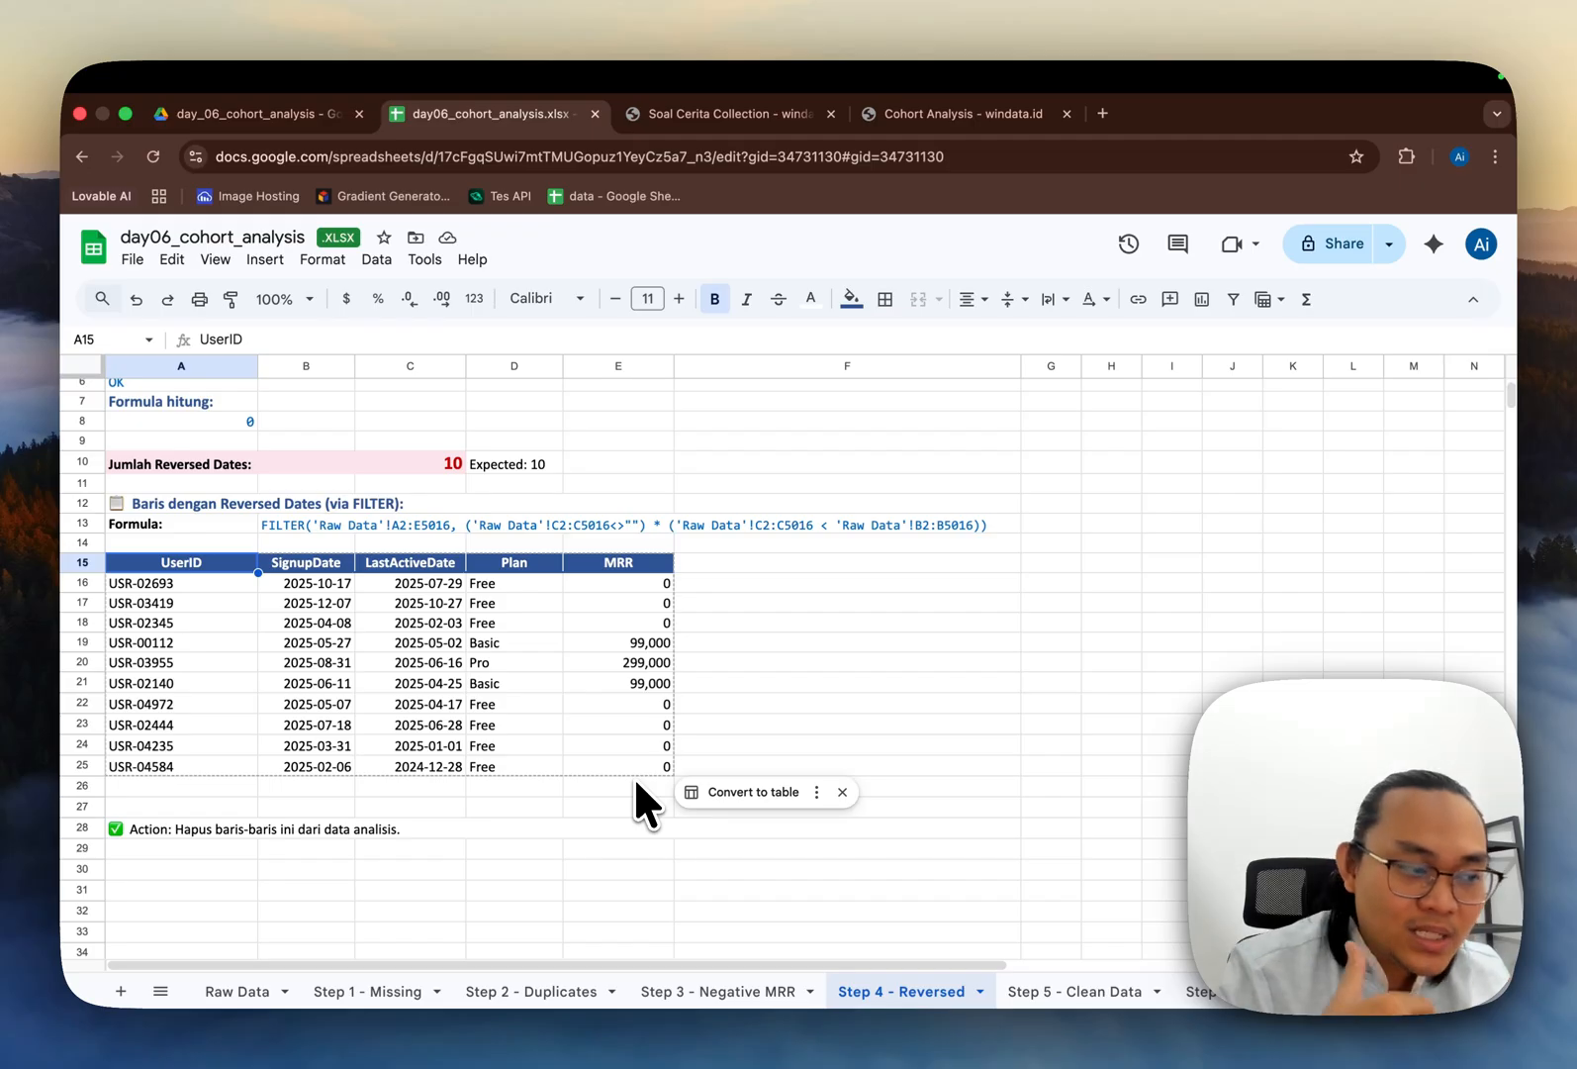
pyautogui.scroll(2, 633, 791)
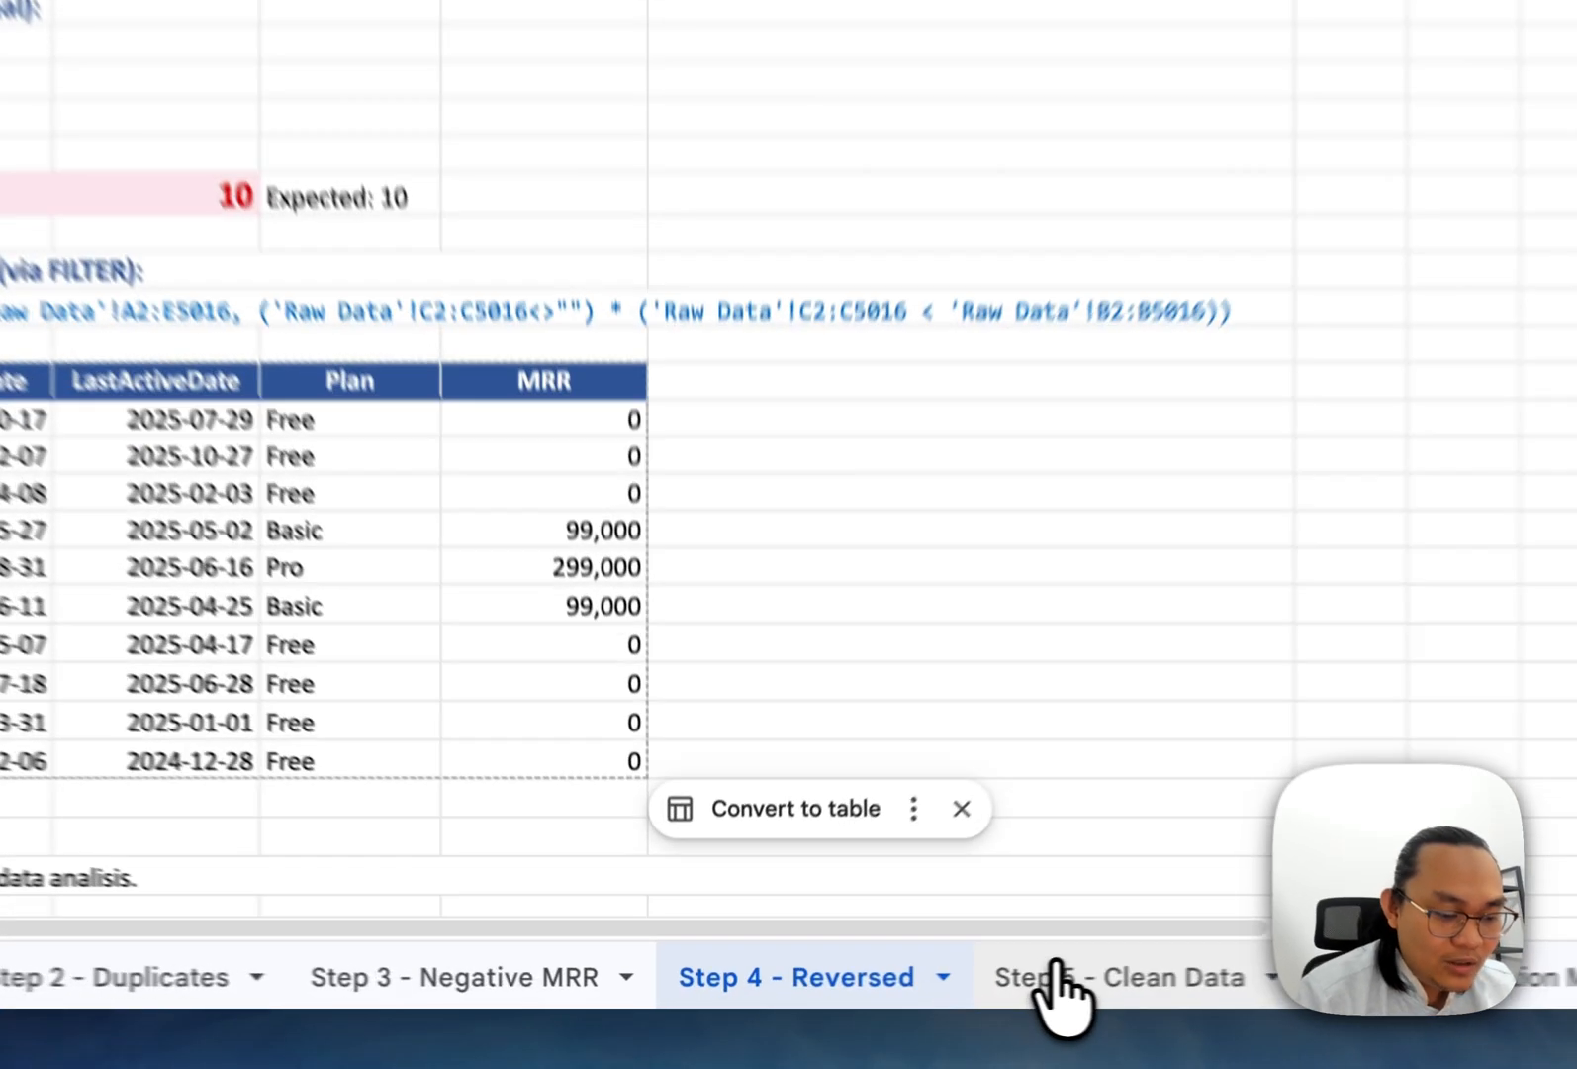
# Step: Open the Step 5 - Clean Data sheet and inspect the CohortMonth formula in the first data row
pyautogui.click(1029, 991)
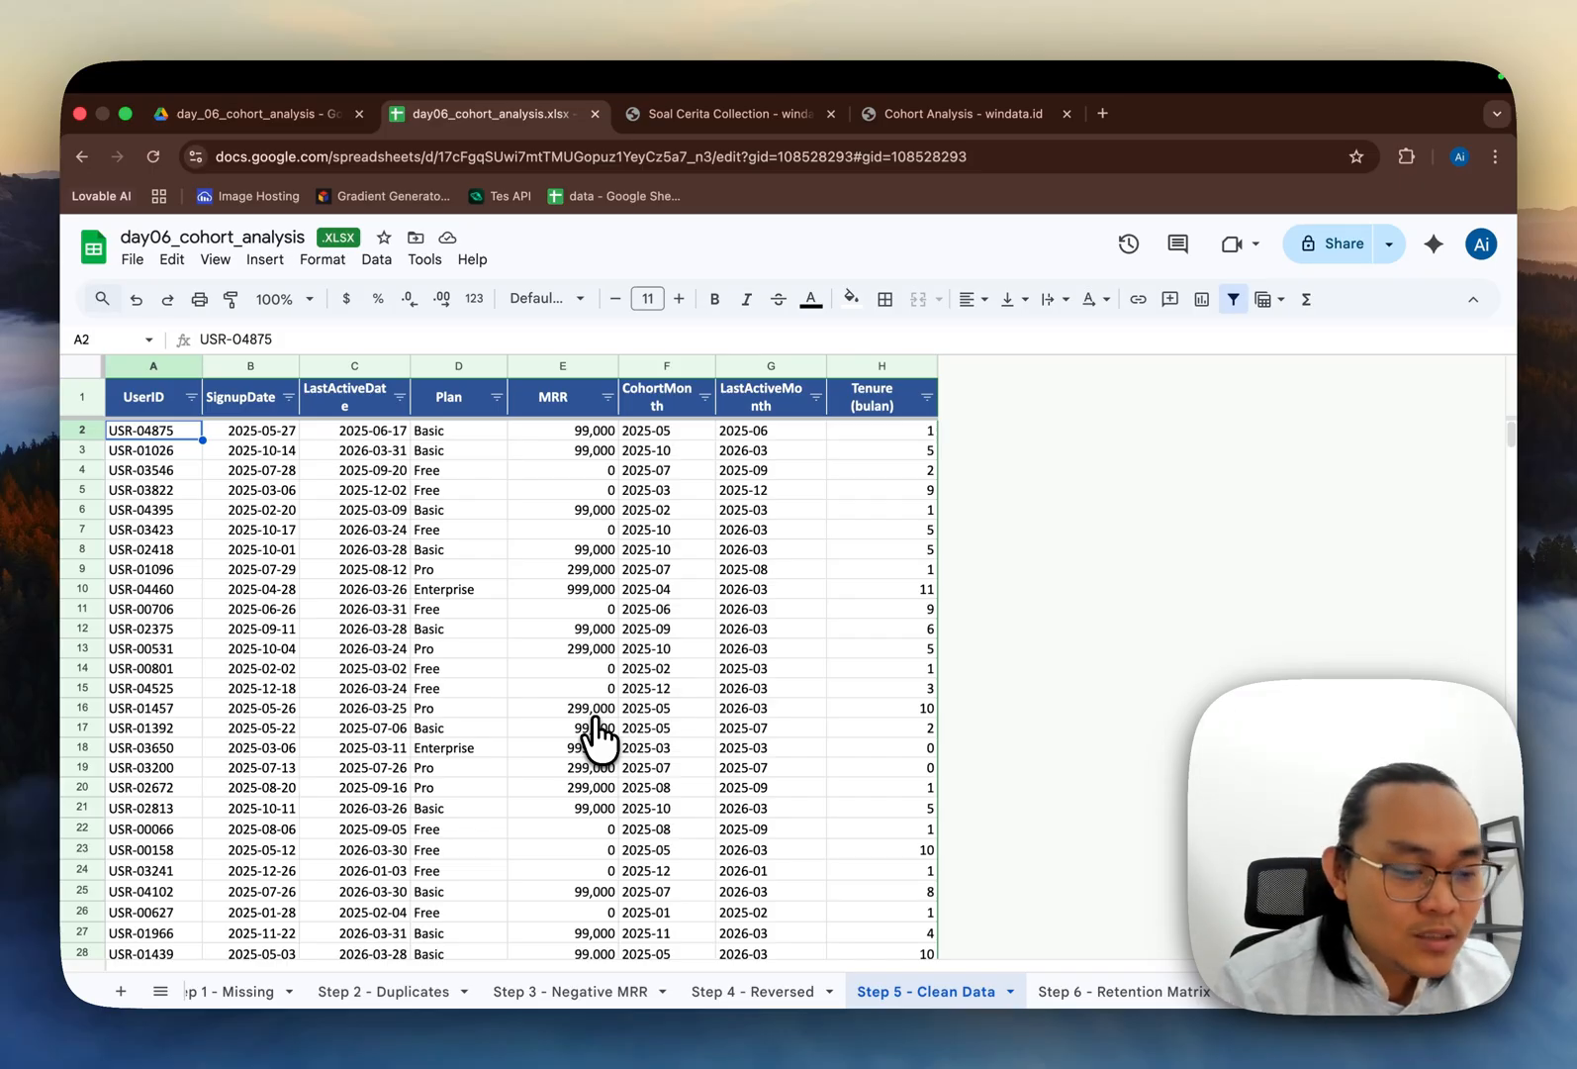
pyautogui.hscroll(3, 900, 999)
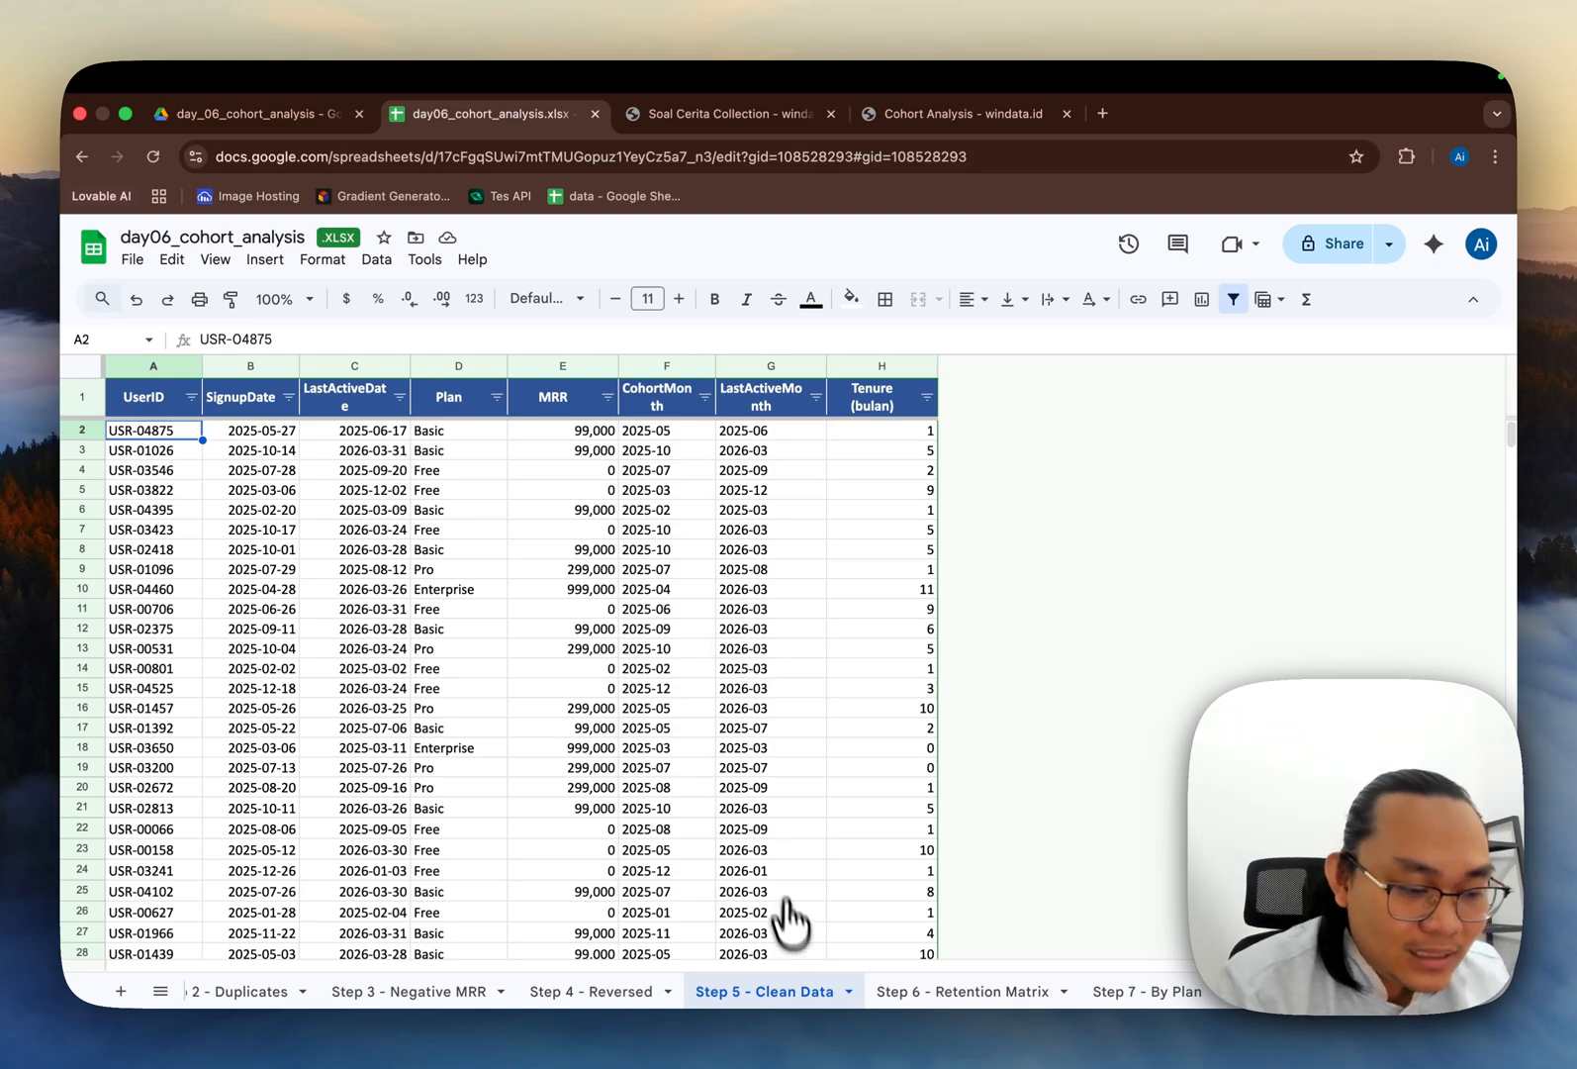
pyautogui.click(669, 436)
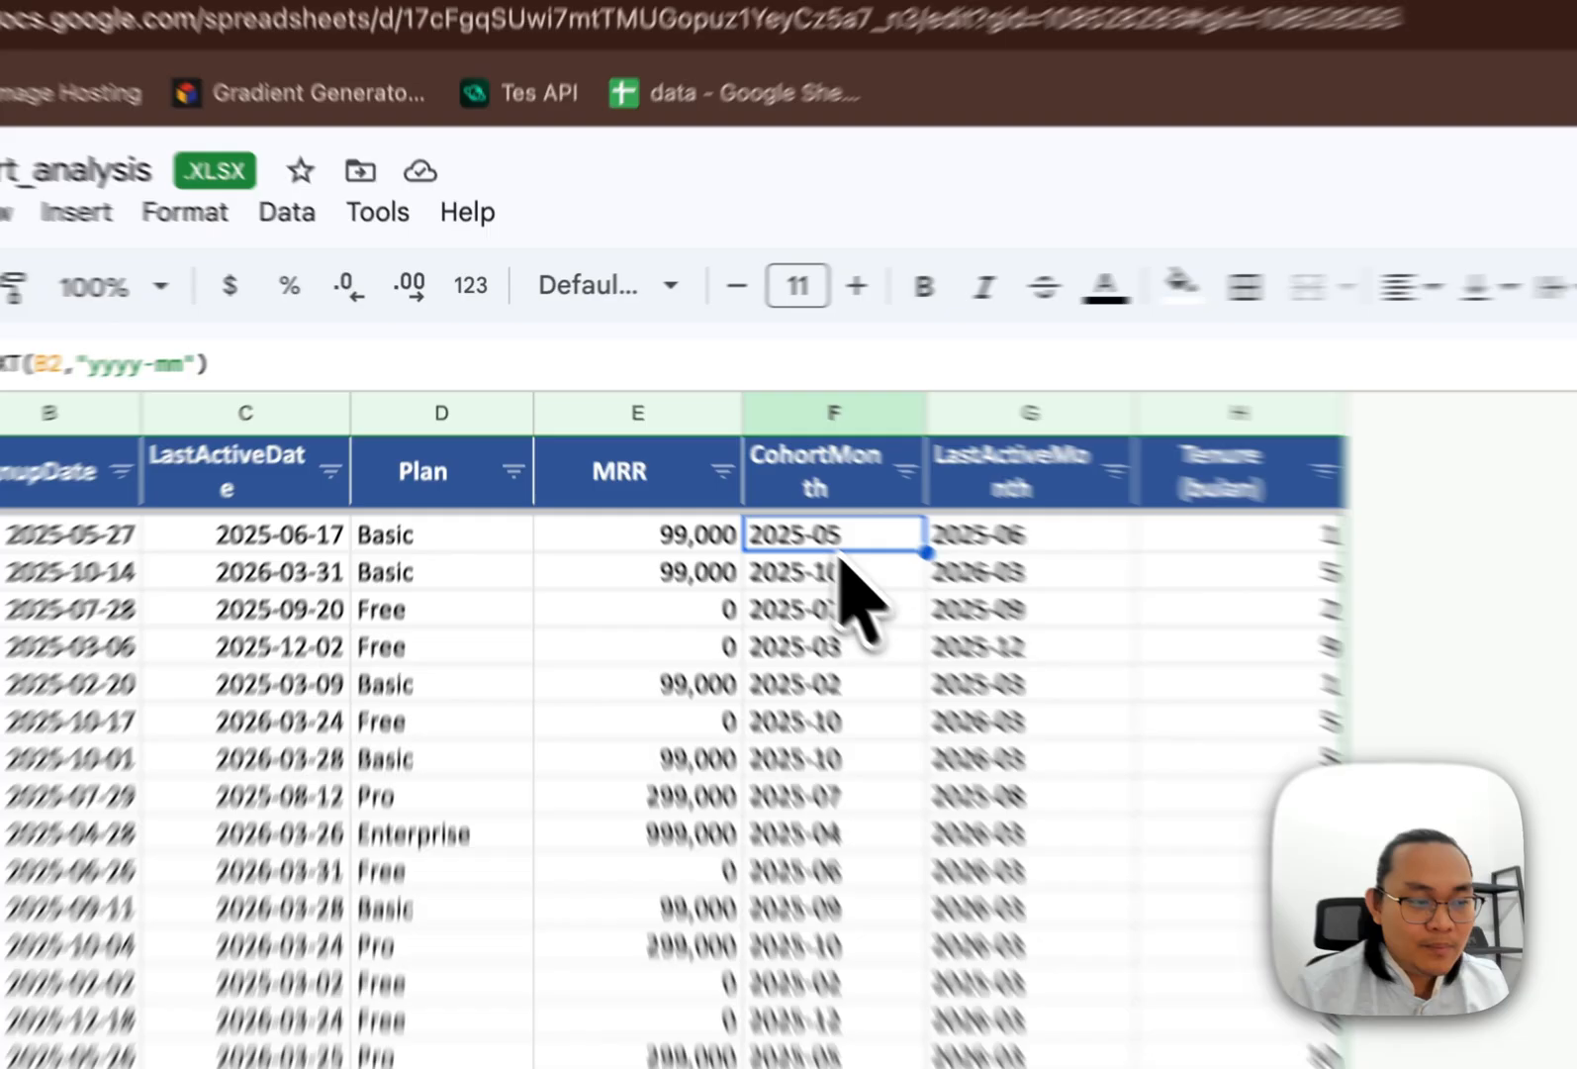
# Step: Inspect the LastActiveMonth formula in the first data row of the Step 5 - Clean Data sheet
pyautogui.press('Up')
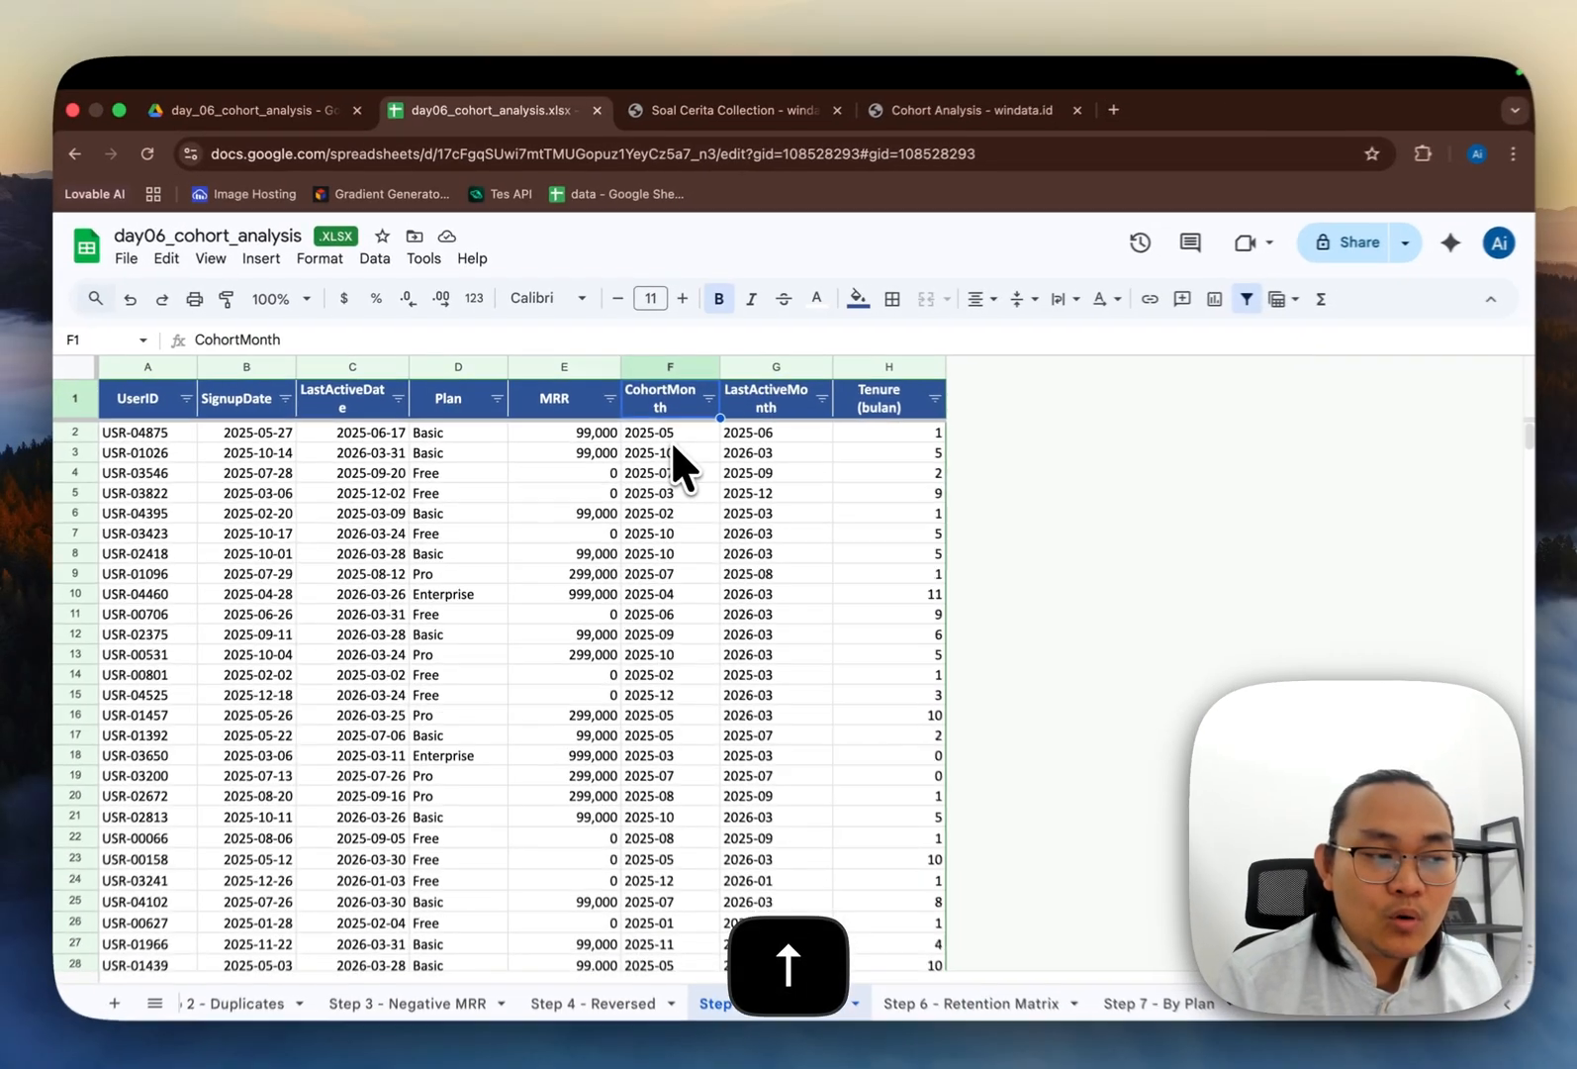
pyautogui.press('Left')
pyautogui.press('Right')
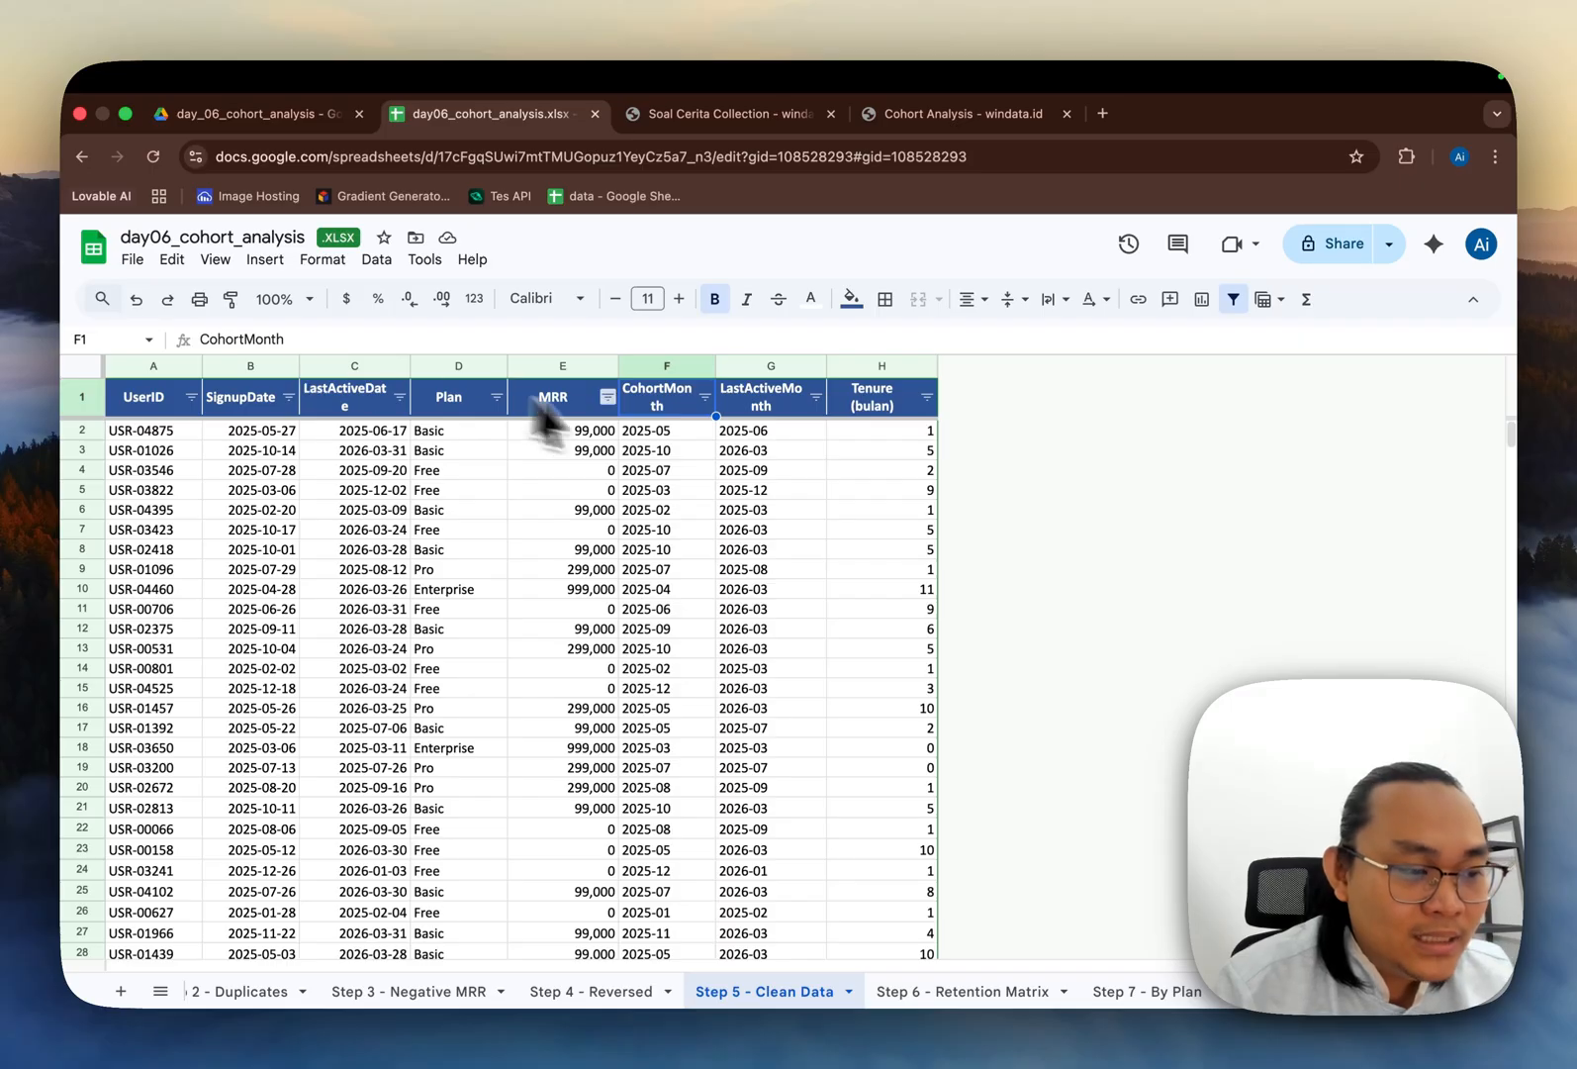
pyautogui.click(675, 428)
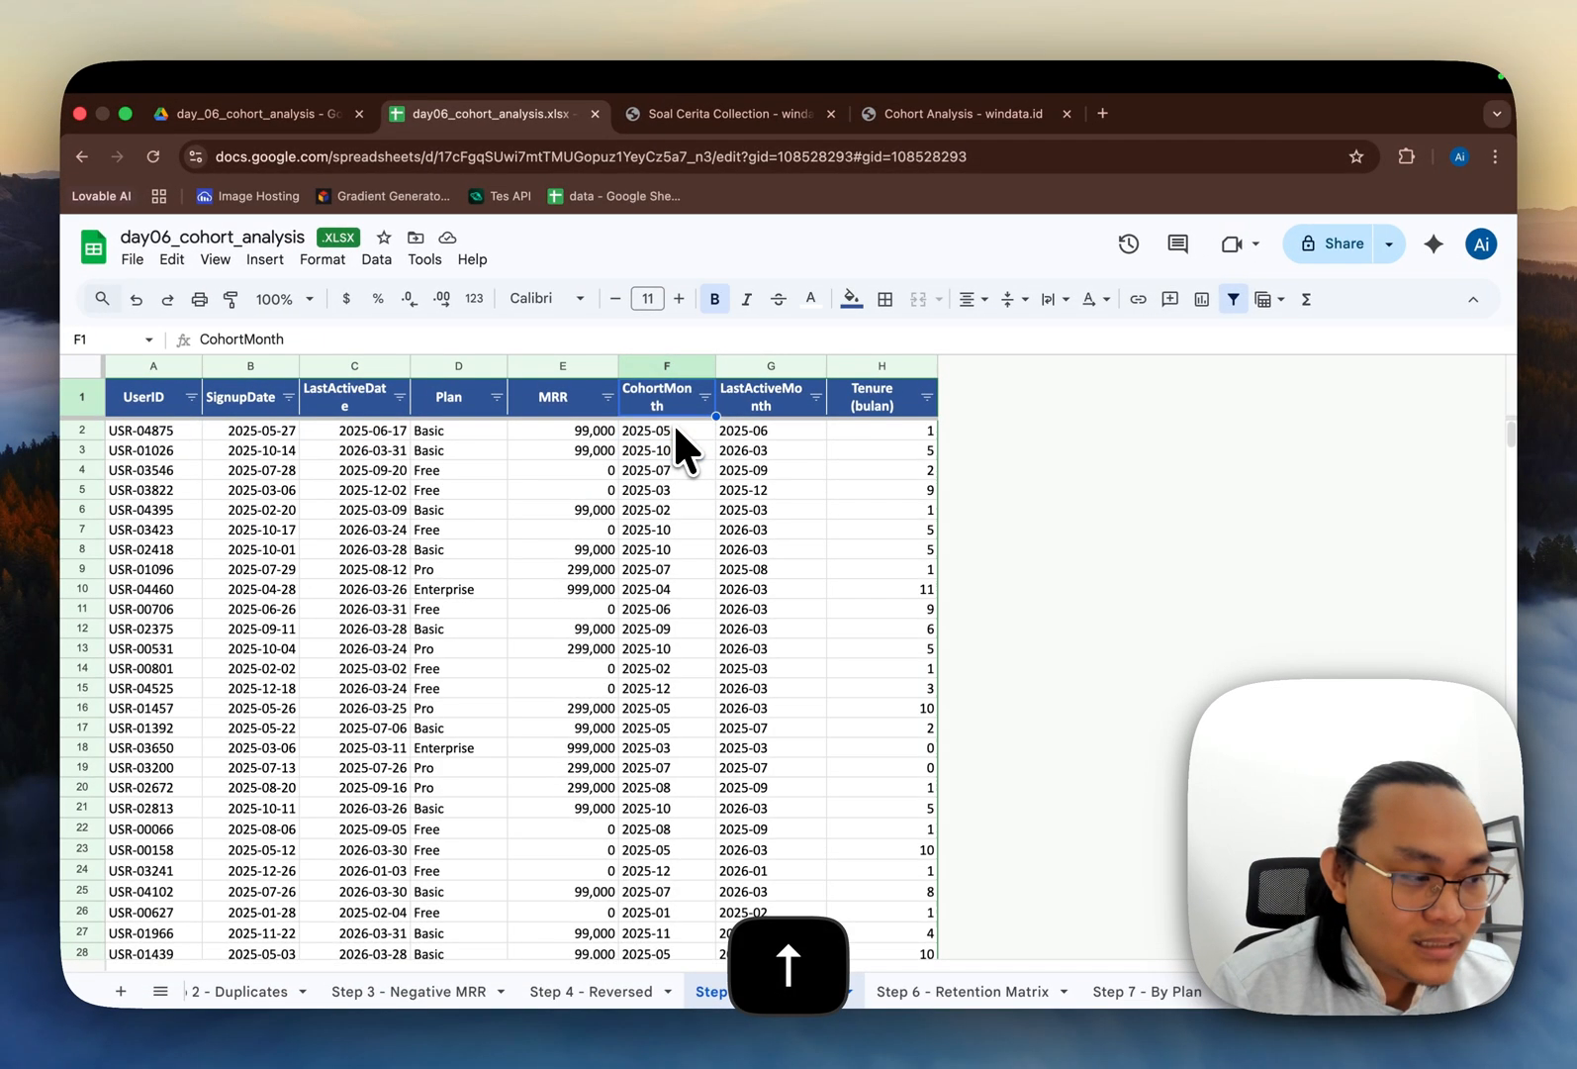
pyautogui.press('Right')
pyautogui.press('Up')
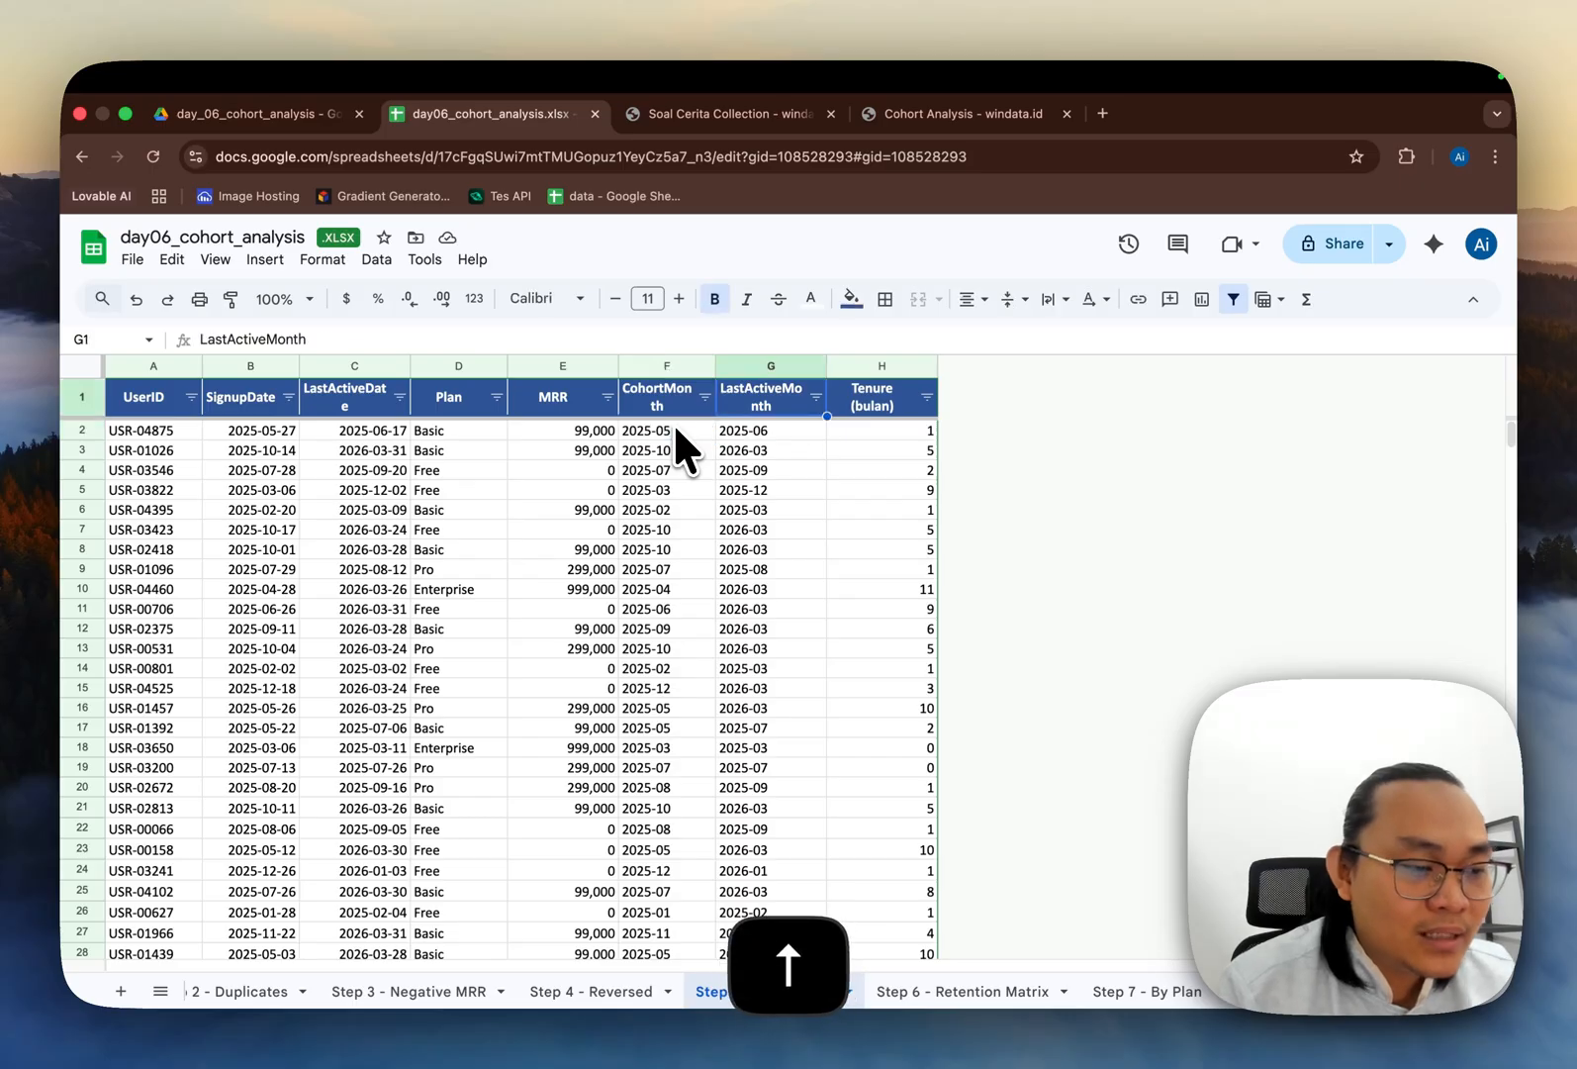
pyautogui.press('Down')
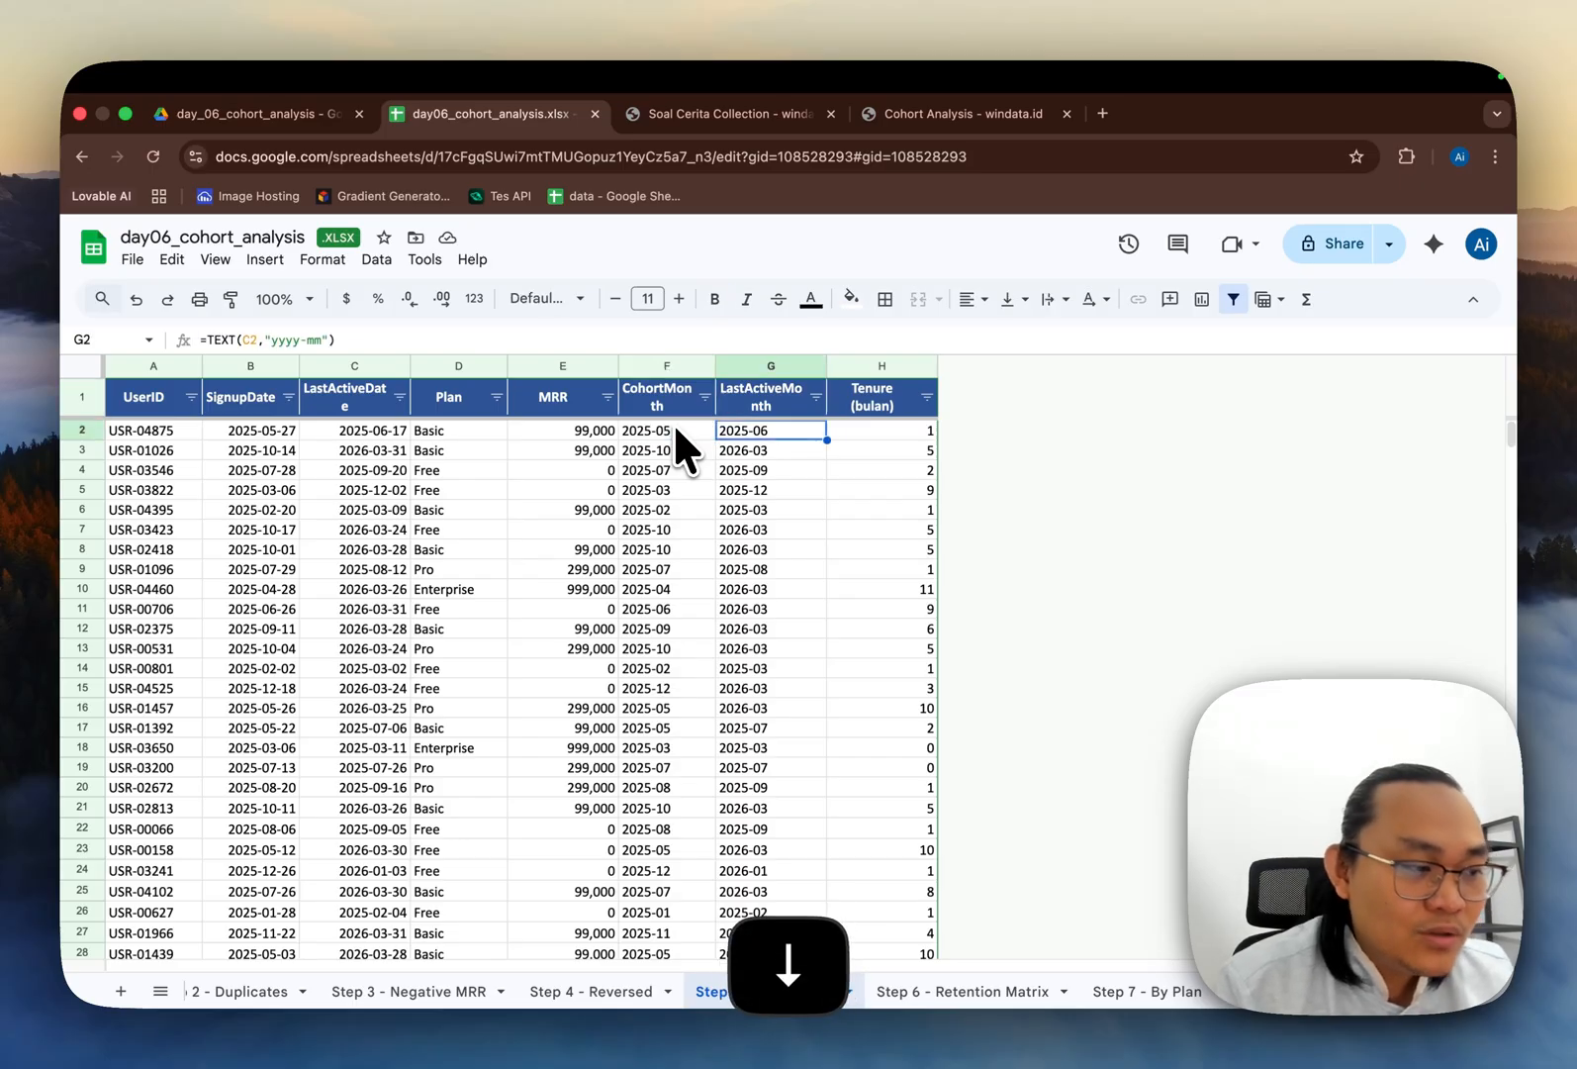
pyautogui.press('Return')
pyautogui.press('Escape')
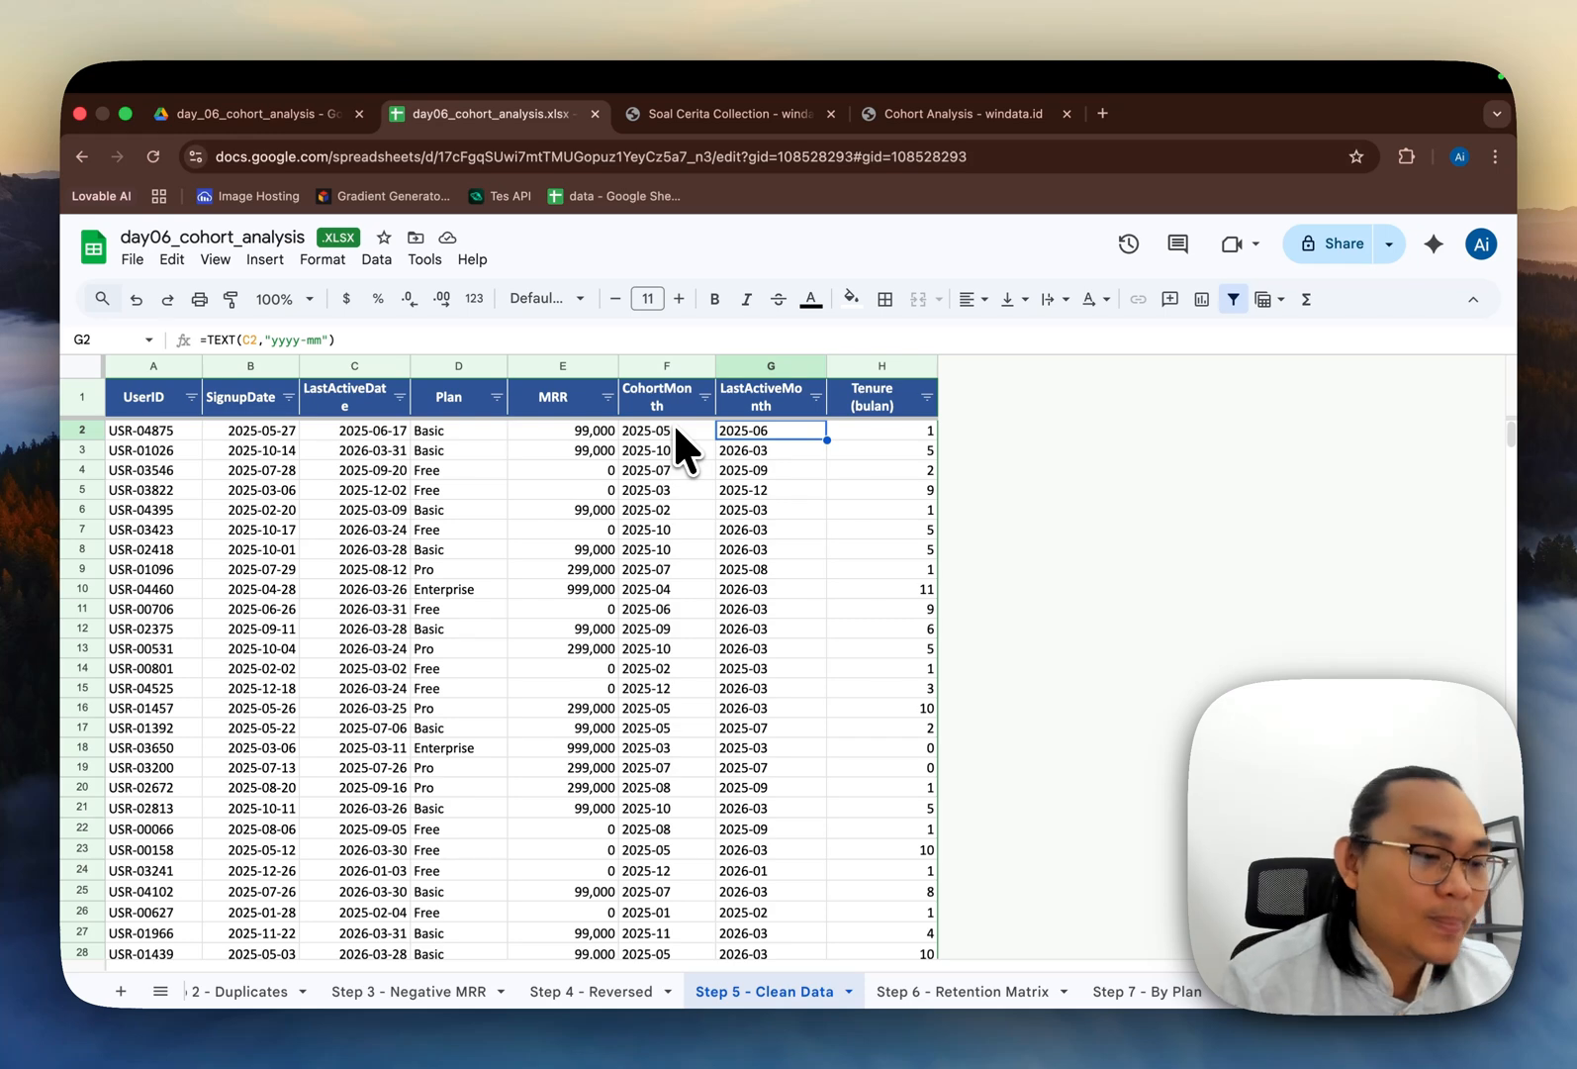
# Step: Examine the Tenure (bulan) DATEDIF formula in the first data row, reviewing its DATE and MONTH arguments
pyautogui.click(851, 427)
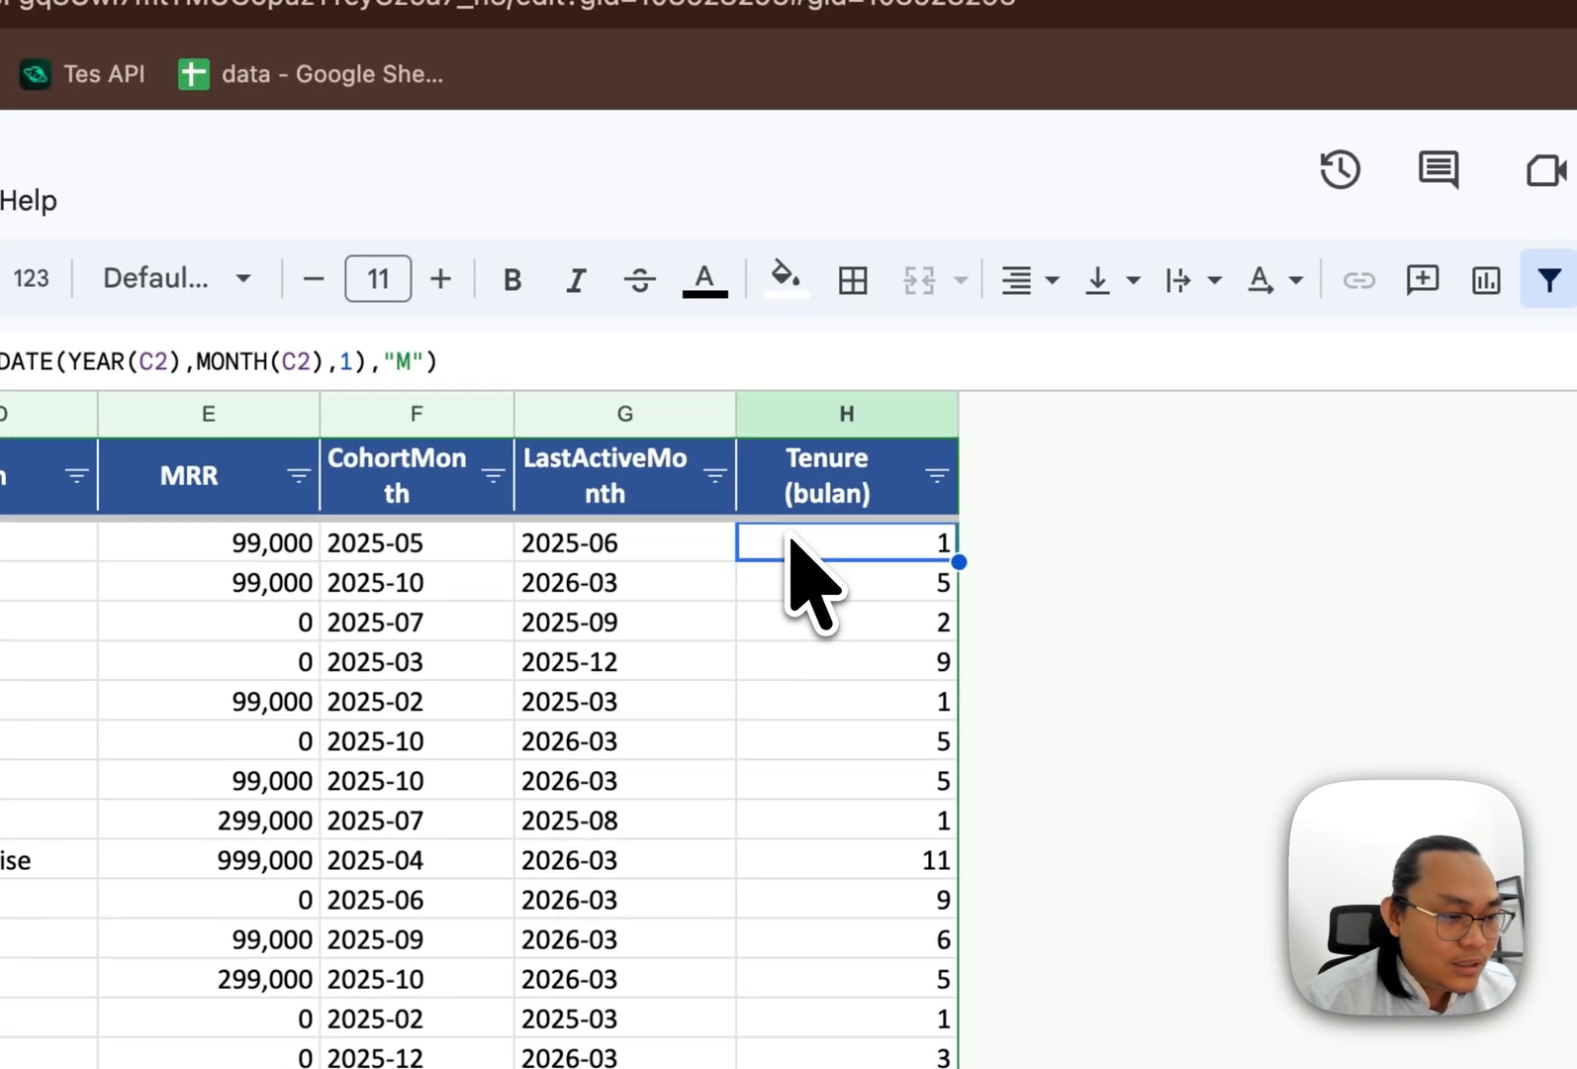
pyautogui.press('Up')
pyautogui.press('Down')
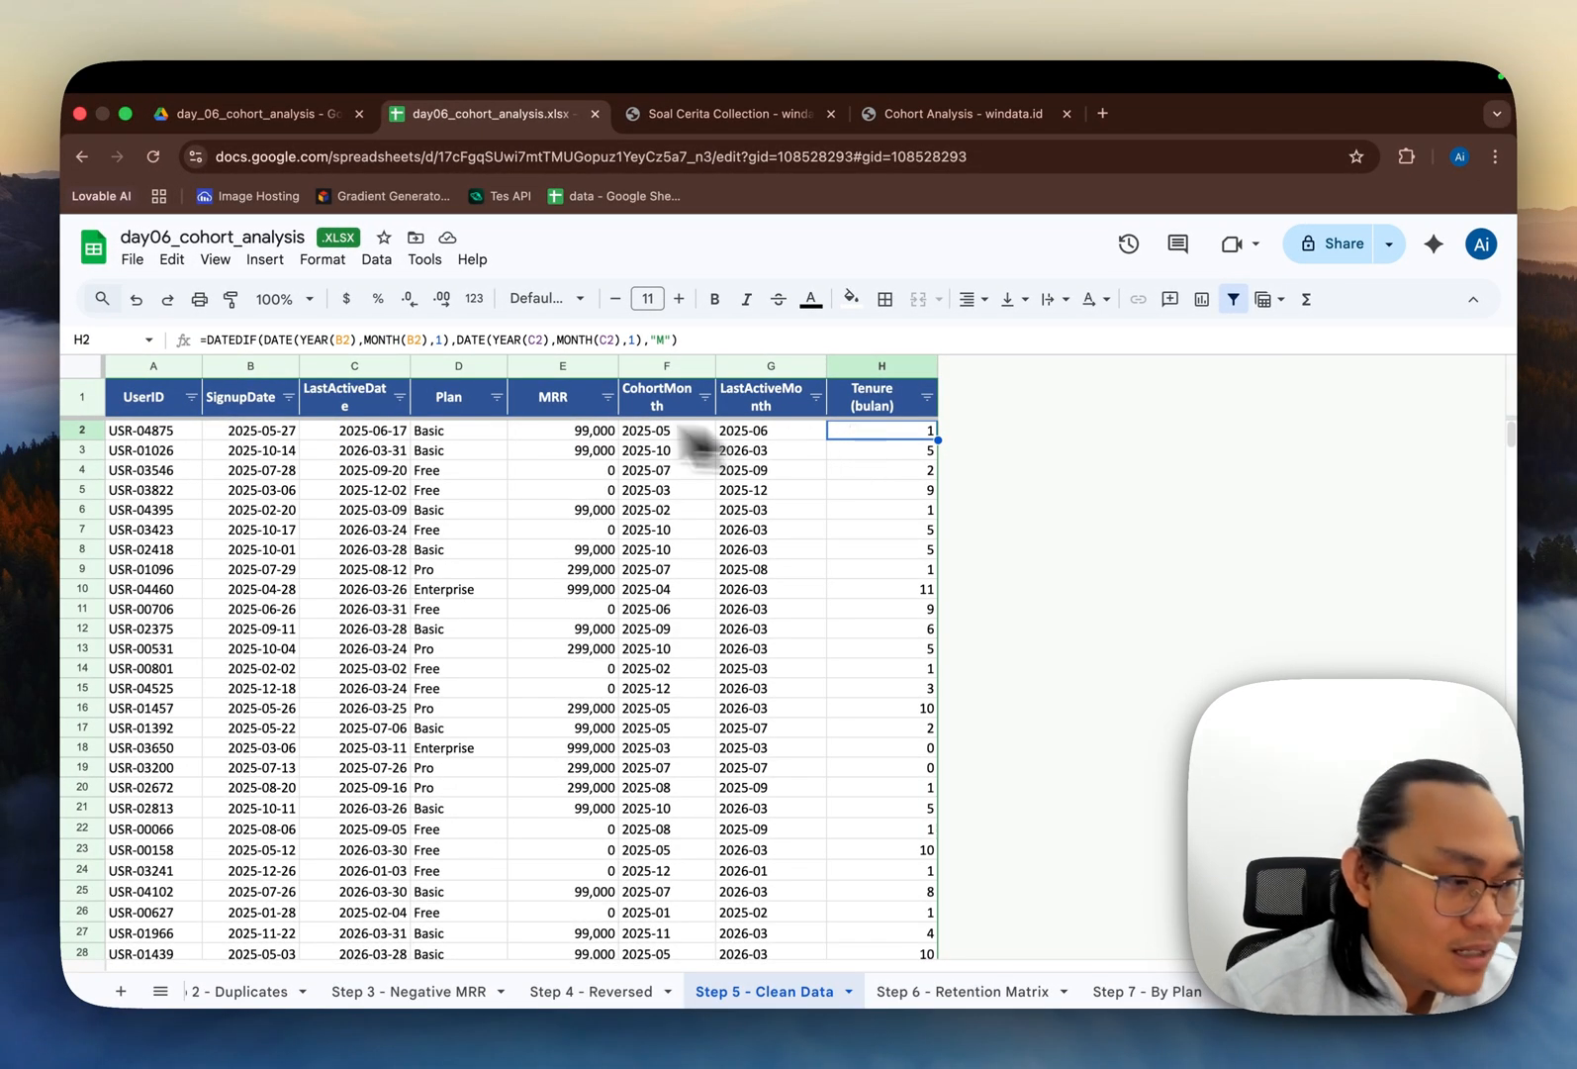
pyautogui.click(307, 339)
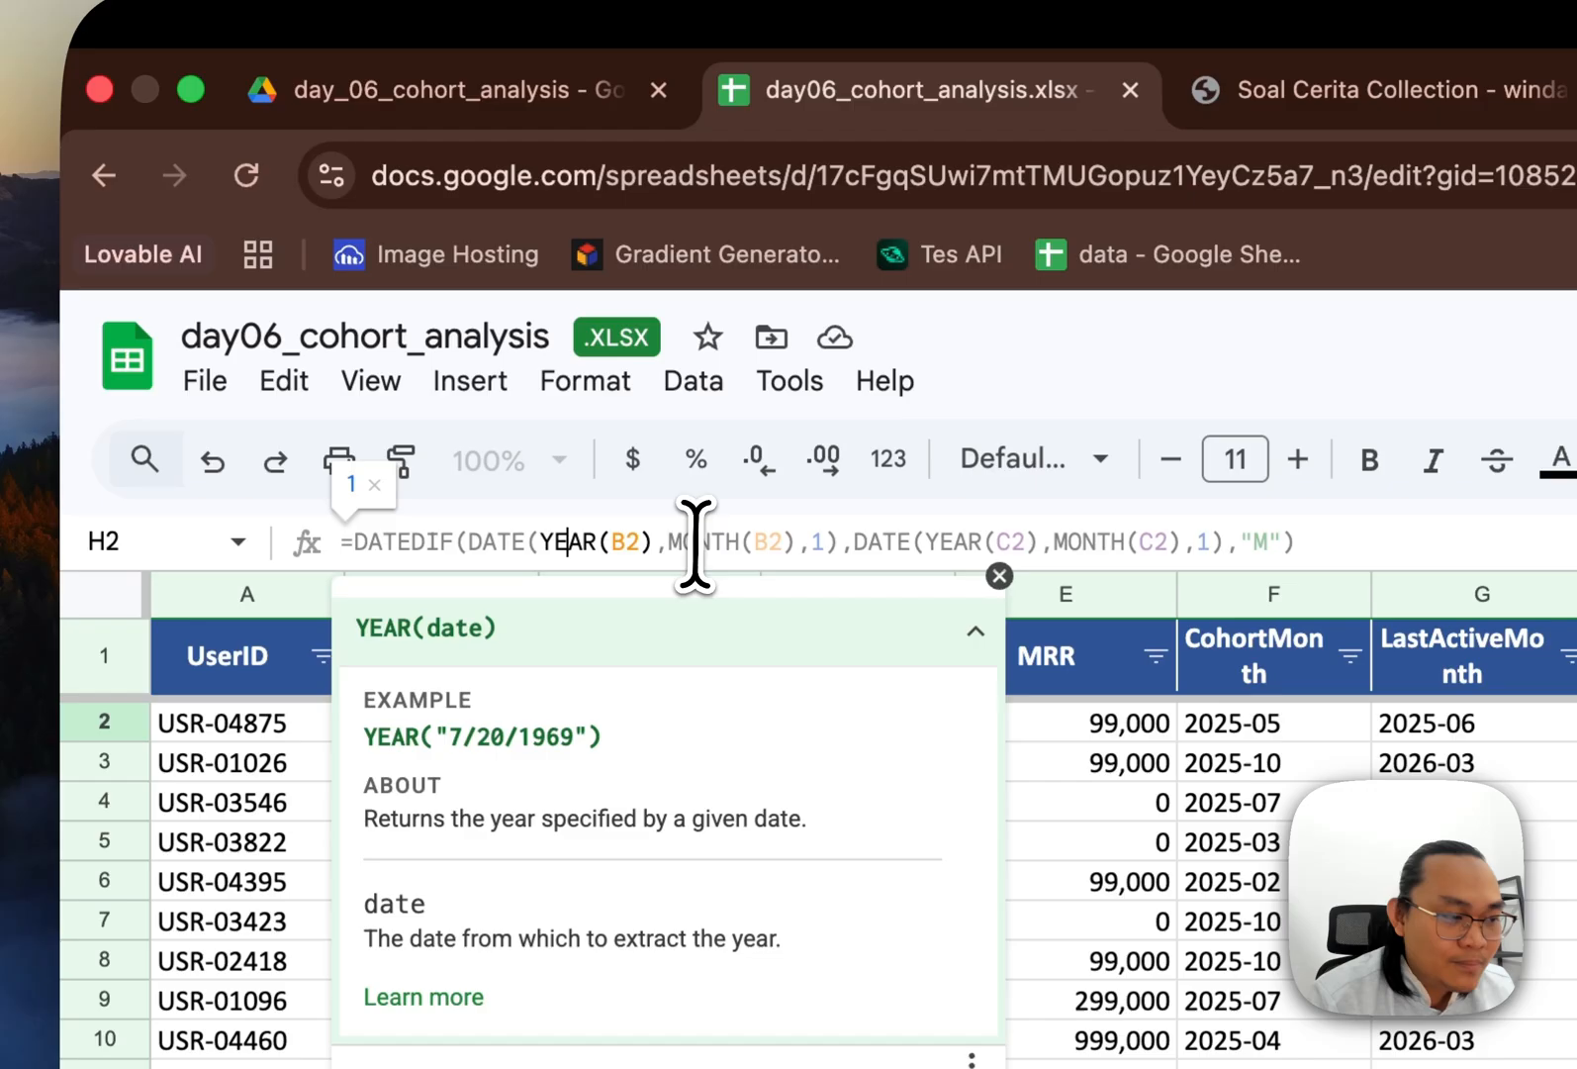
pyautogui.click(757, 543)
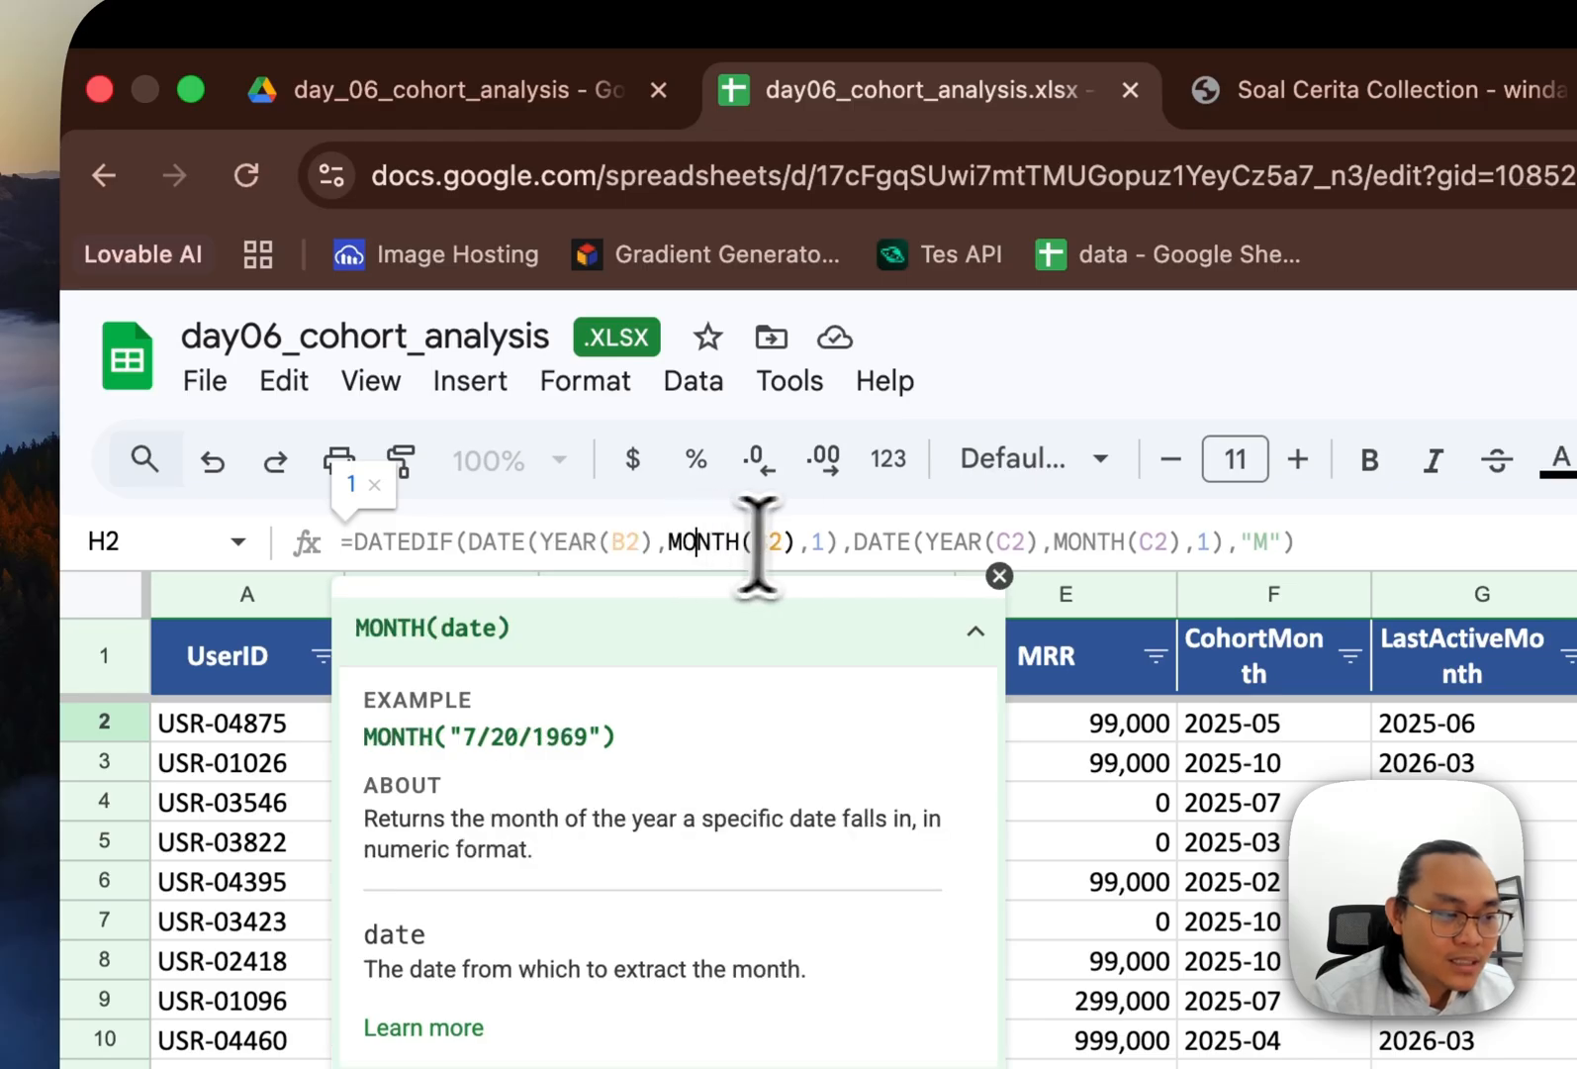
pyautogui.click(818, 543)
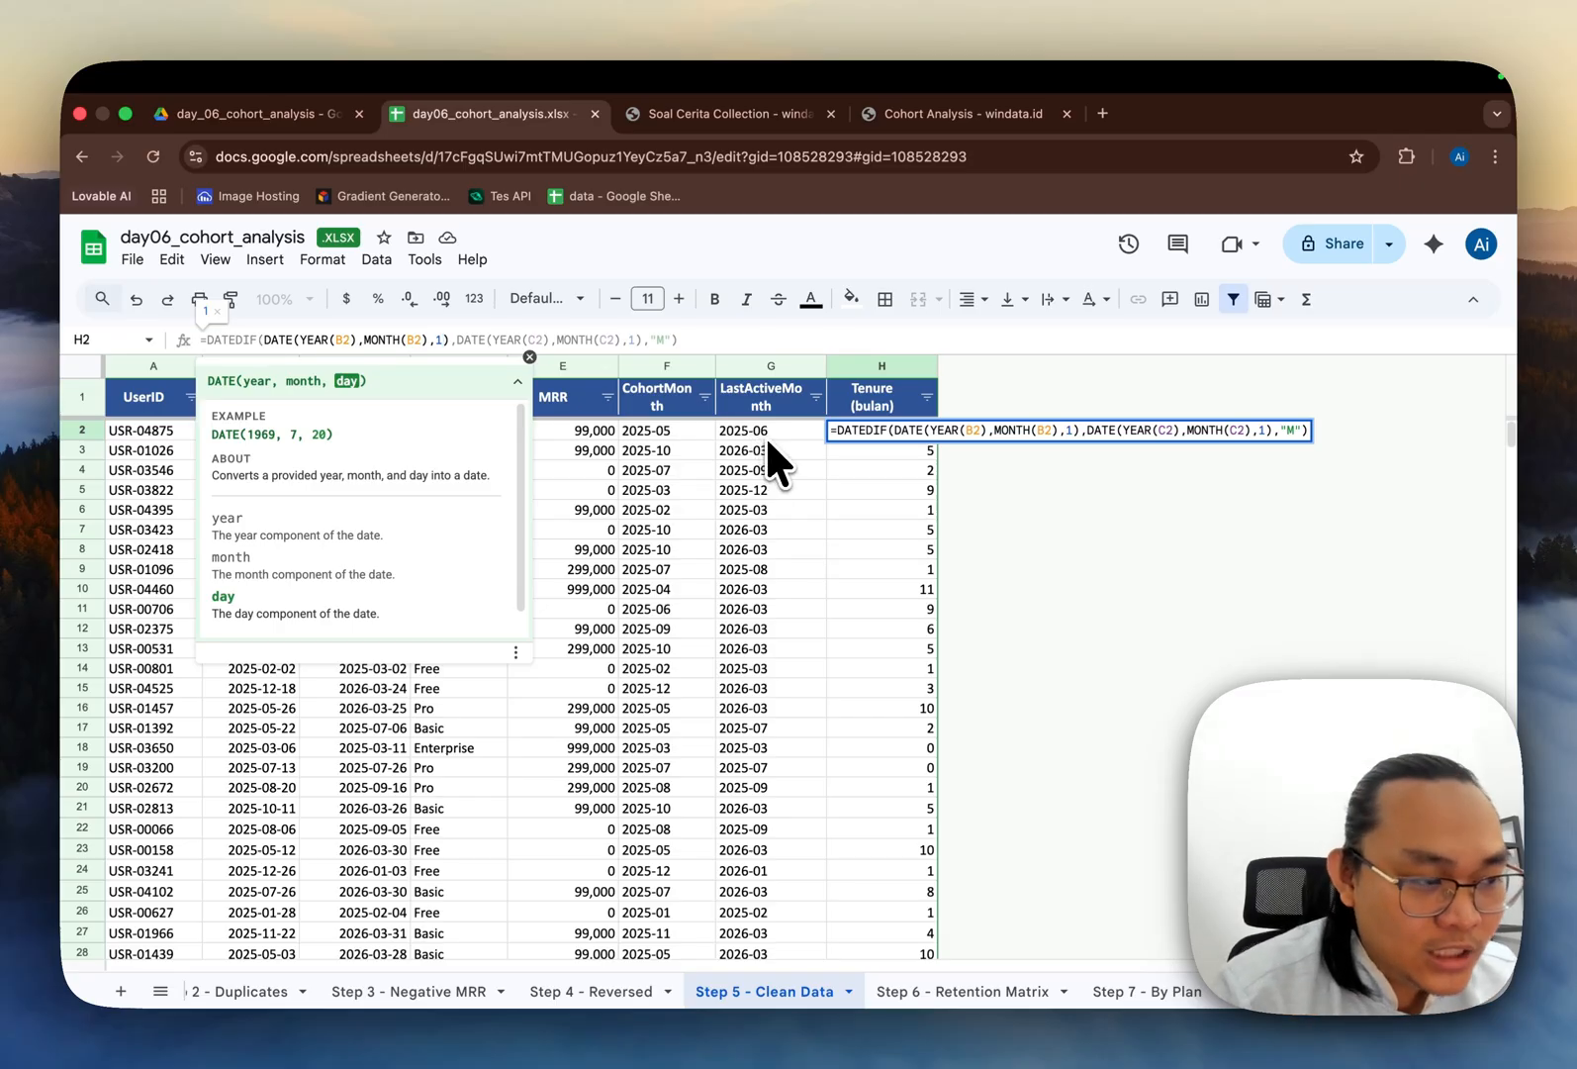
pyautogui.press('Escape')
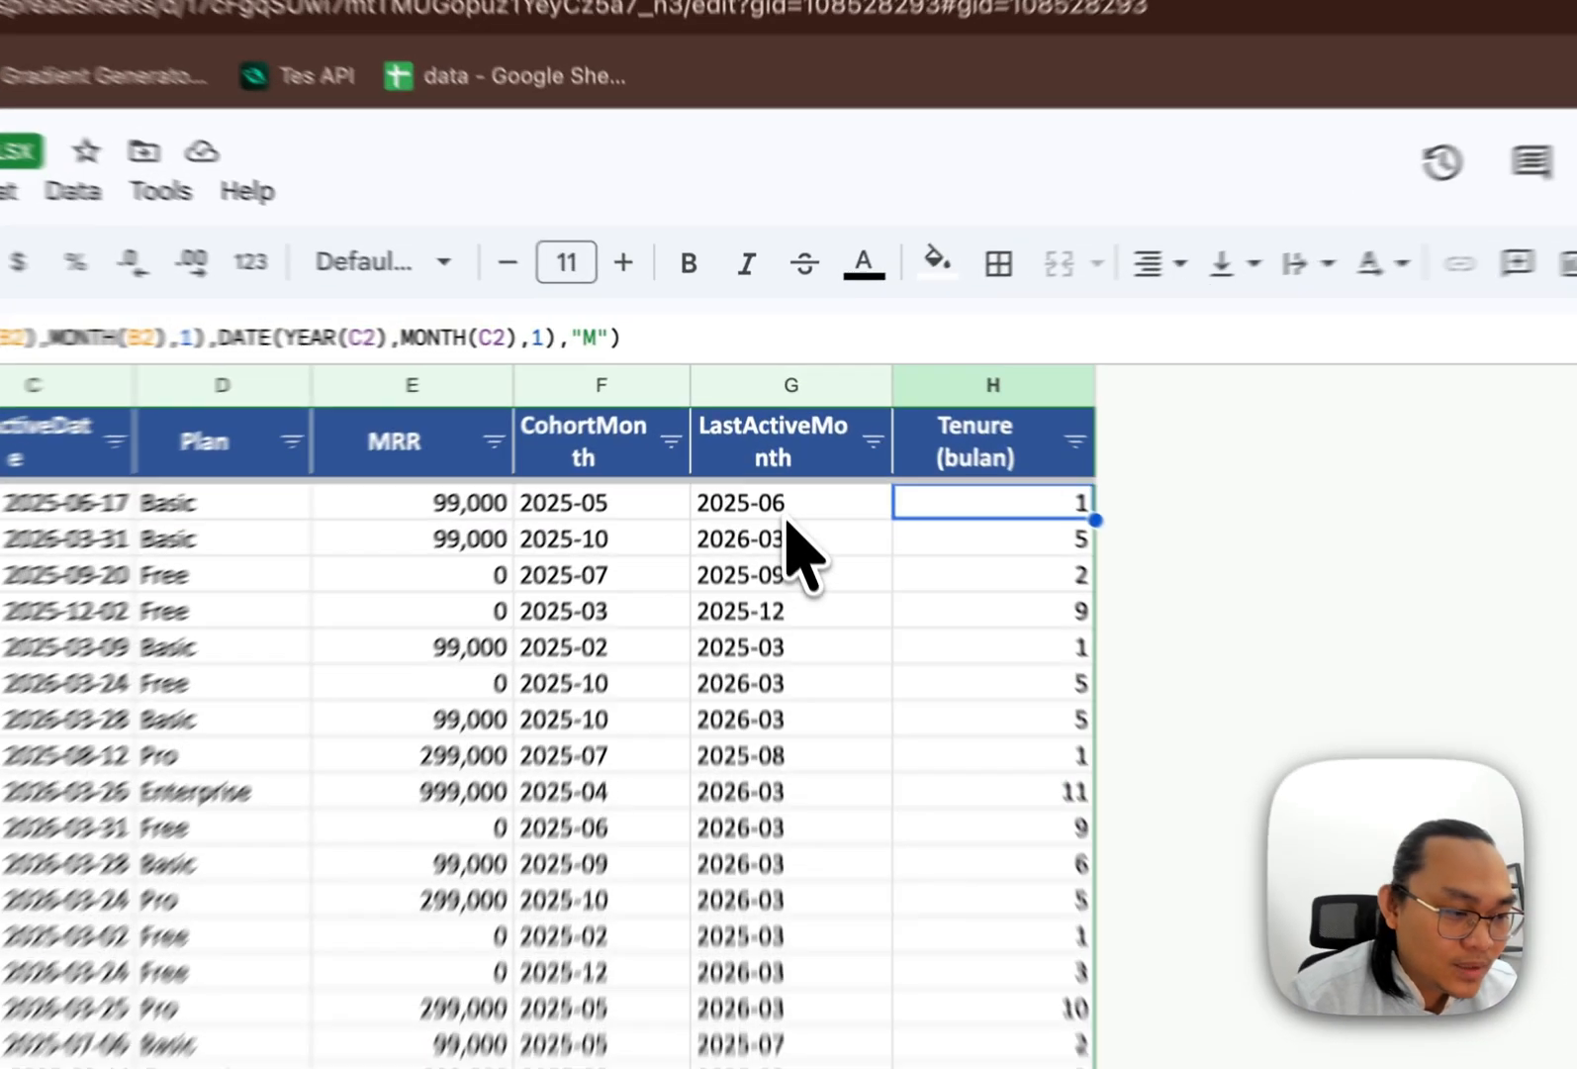
pyautogui.press('Right')
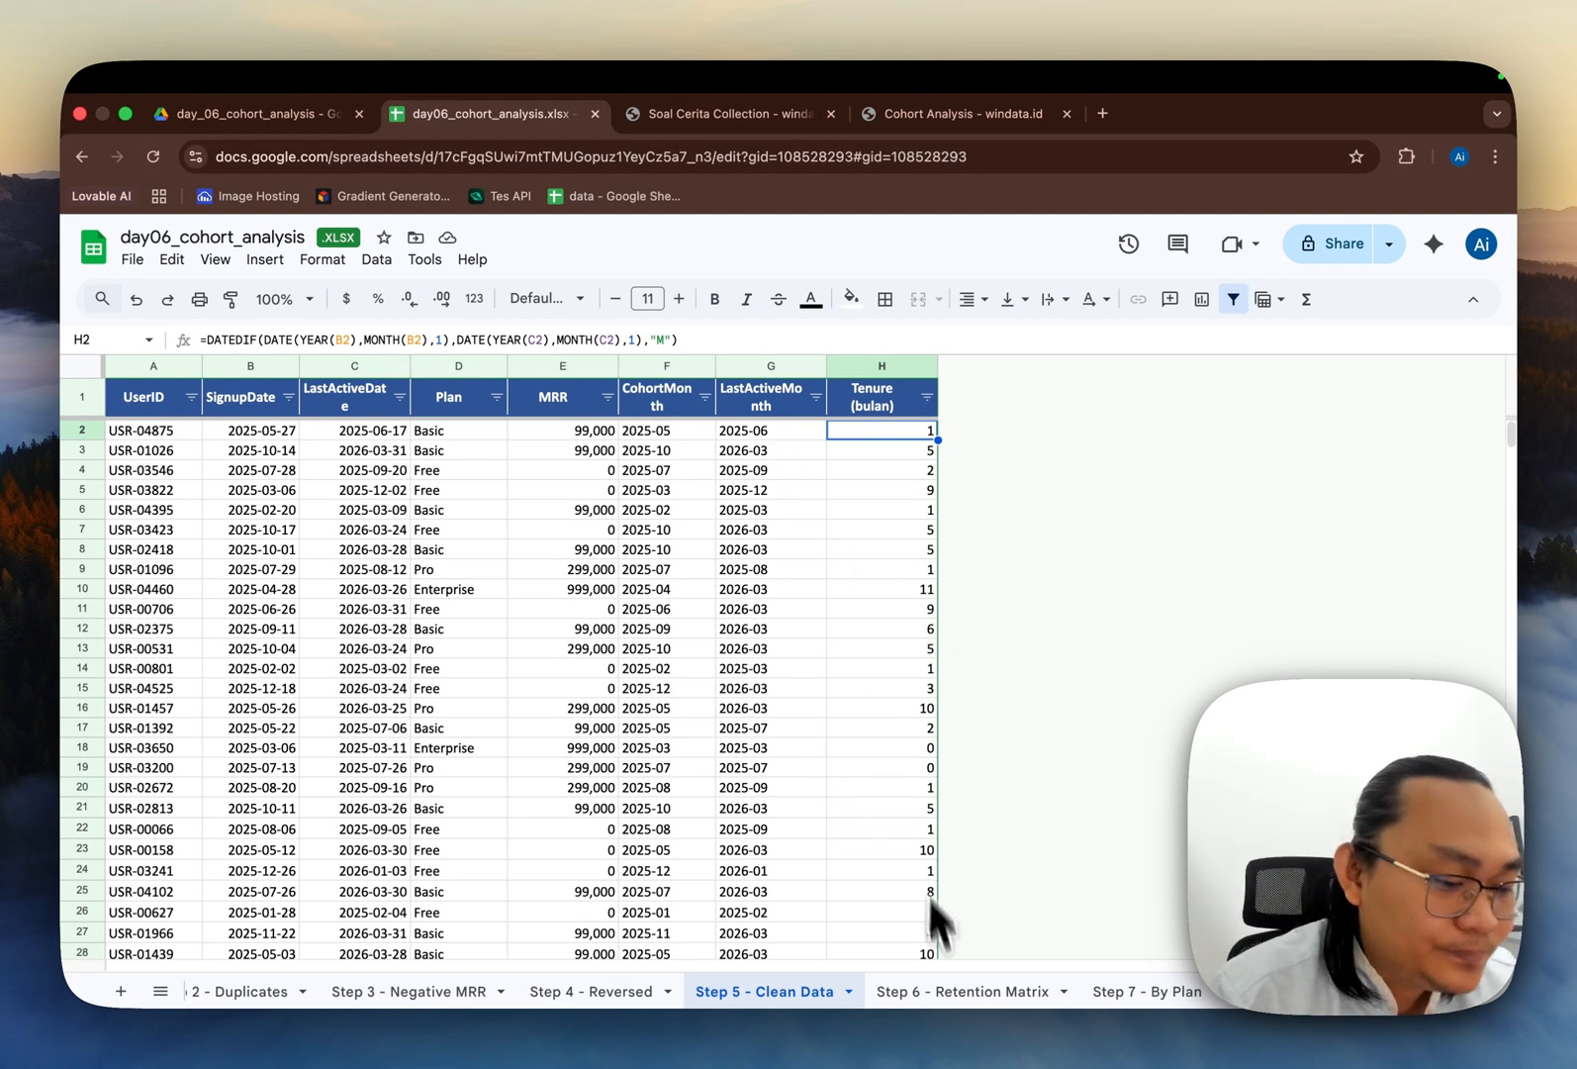
# Step: Open the Step 6 - Retention Matrix sheet
pyautogui.click(969, 990)
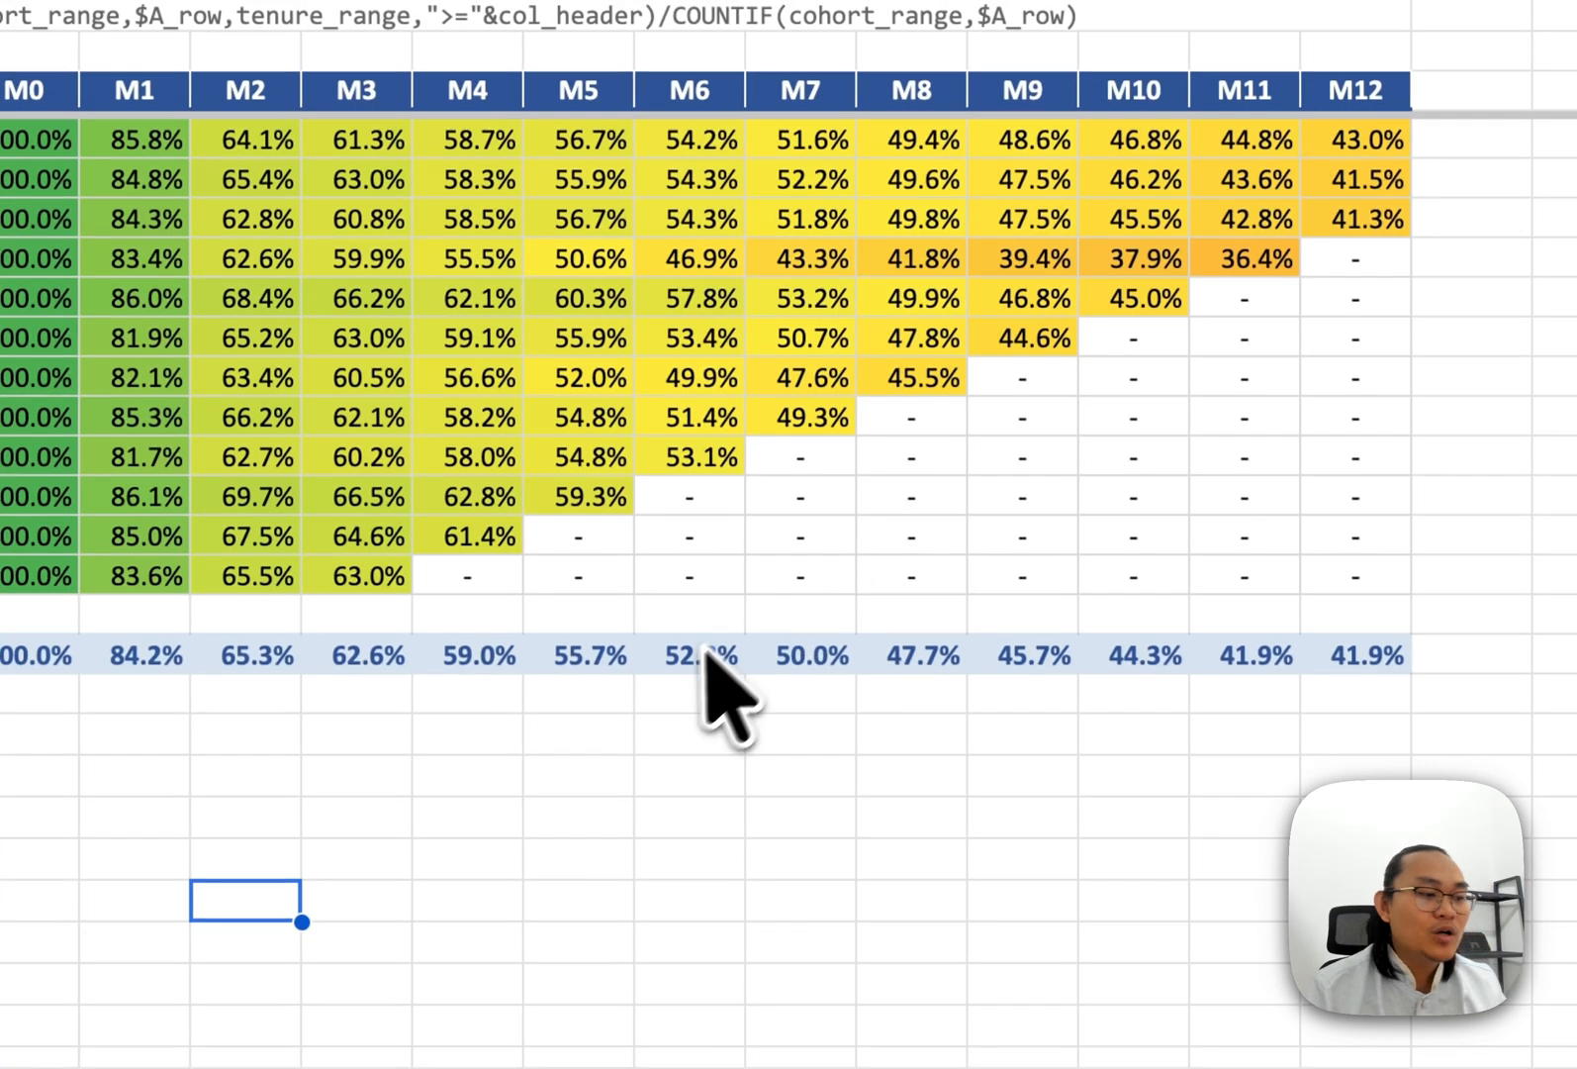